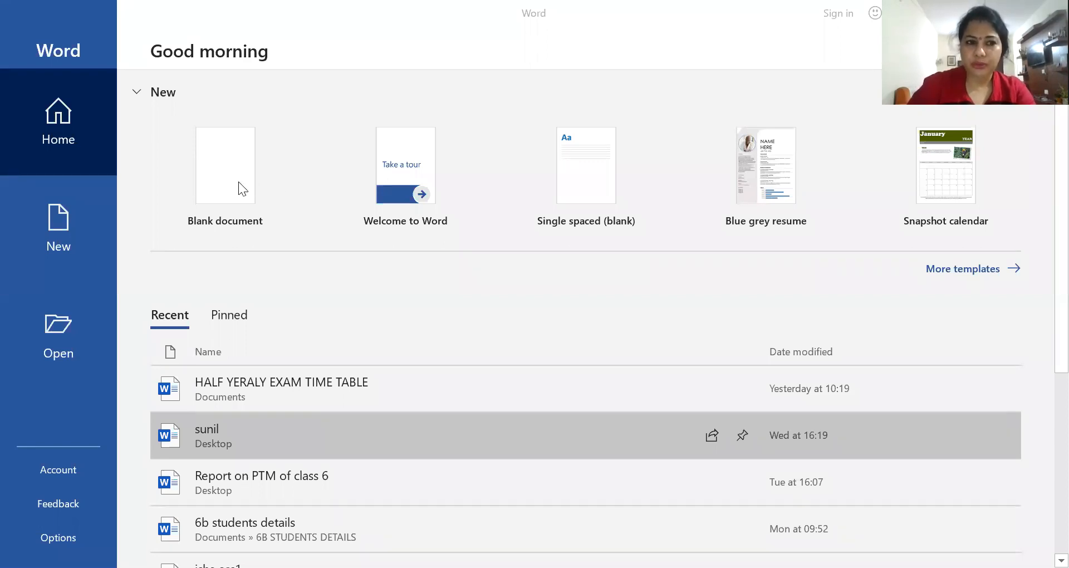
# Step: Create a blank document and set the font size to 22
pyautogui.click(238, 181)
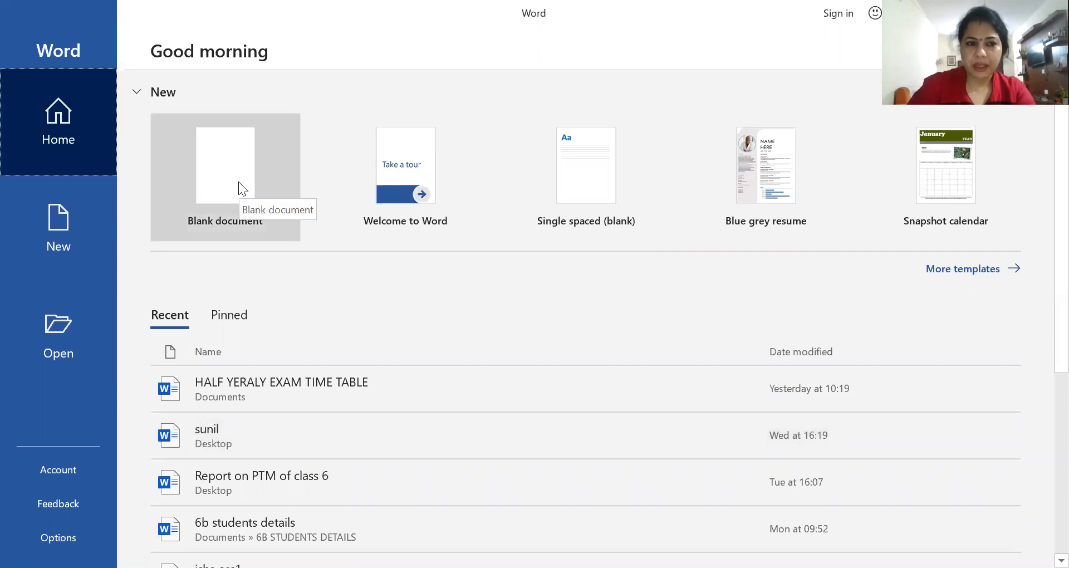
pyautogui.click(239, 182)
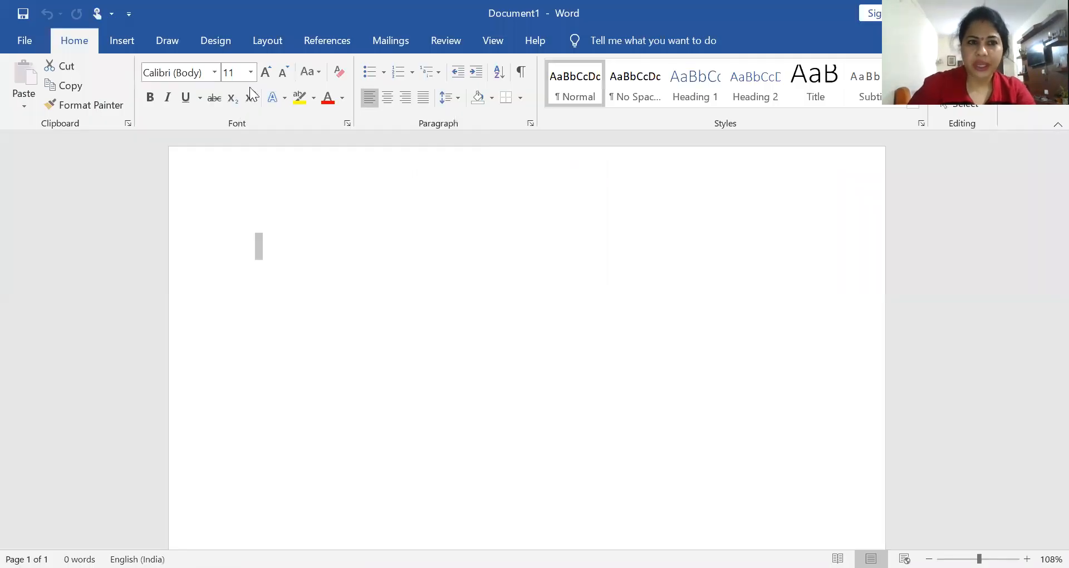
pyautogui.click(251, 78)
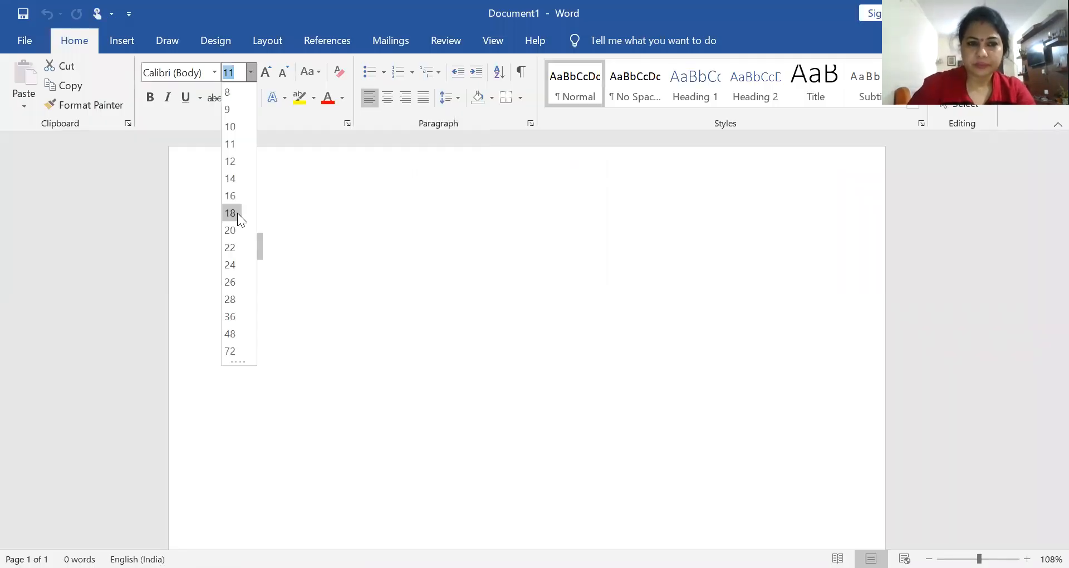
pyautogui.click(231, 247)
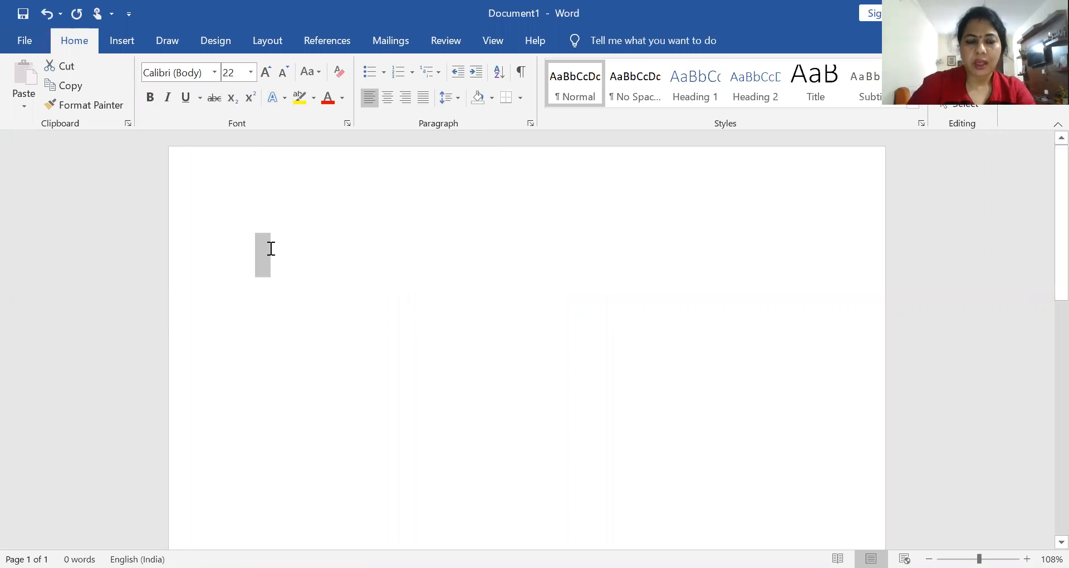
pyautogui.click(345, 258)
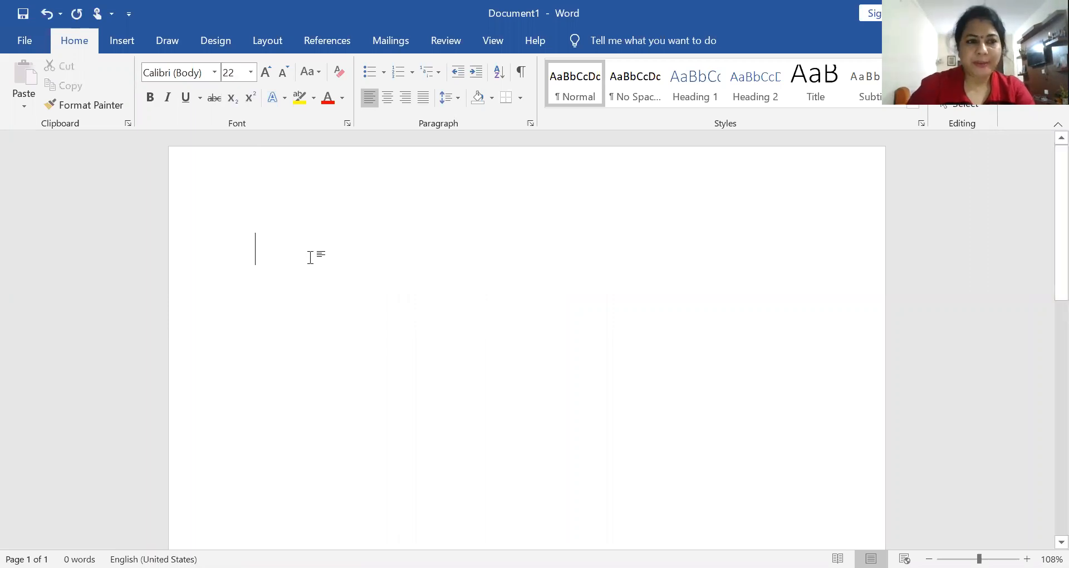
# Step: Insert a table with three columns and two rows
pyautogui.click(115, 39)
pyautogui.click(114, 76)
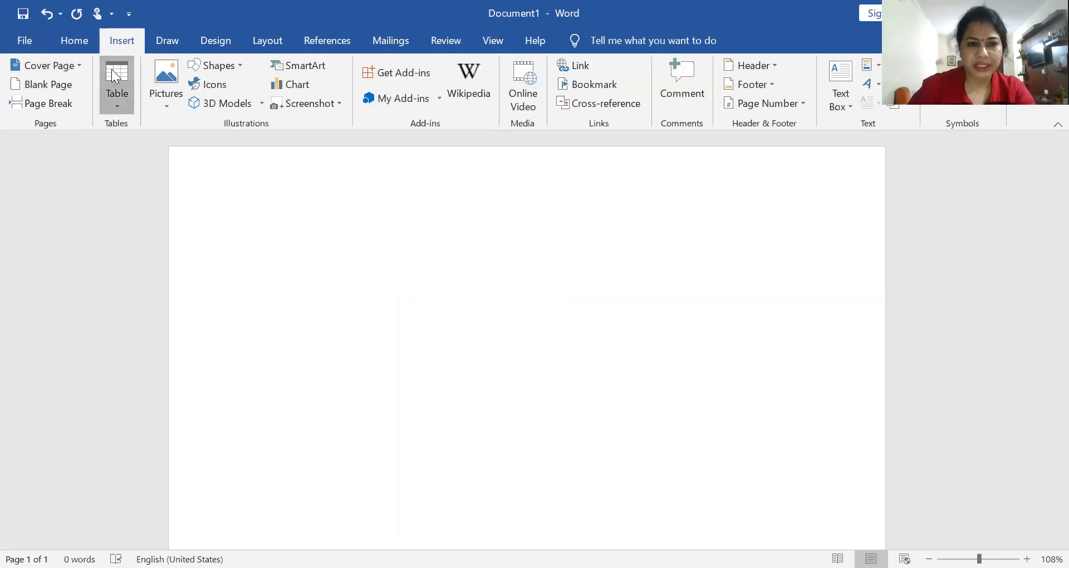
pyautogui.click(140, 164)
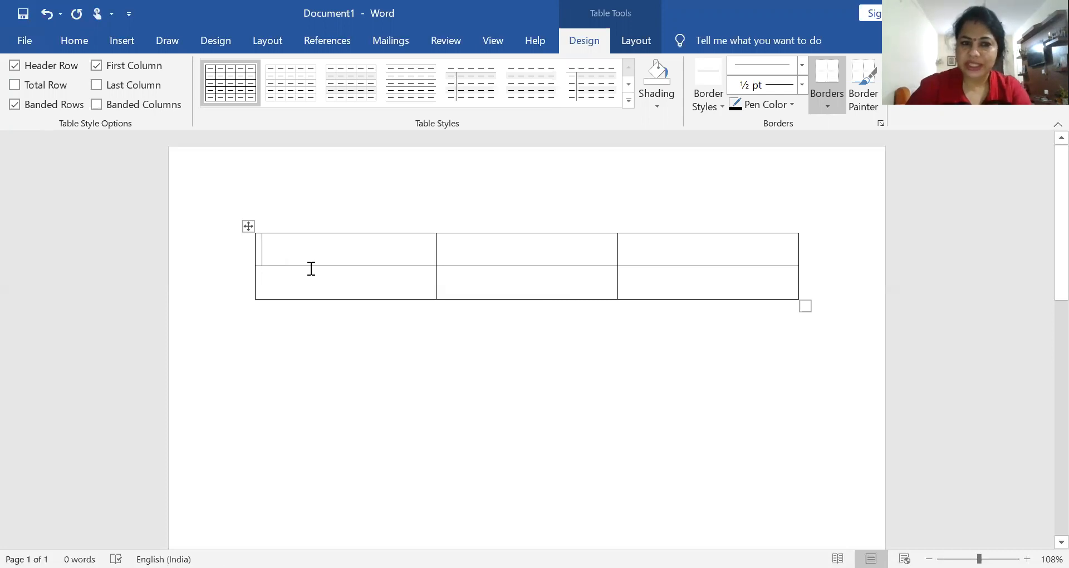
# Step: Select the table's second row, select its first row, and place the cursor in the middle cell of the top row
pyautogui.moveTo(250, 269)
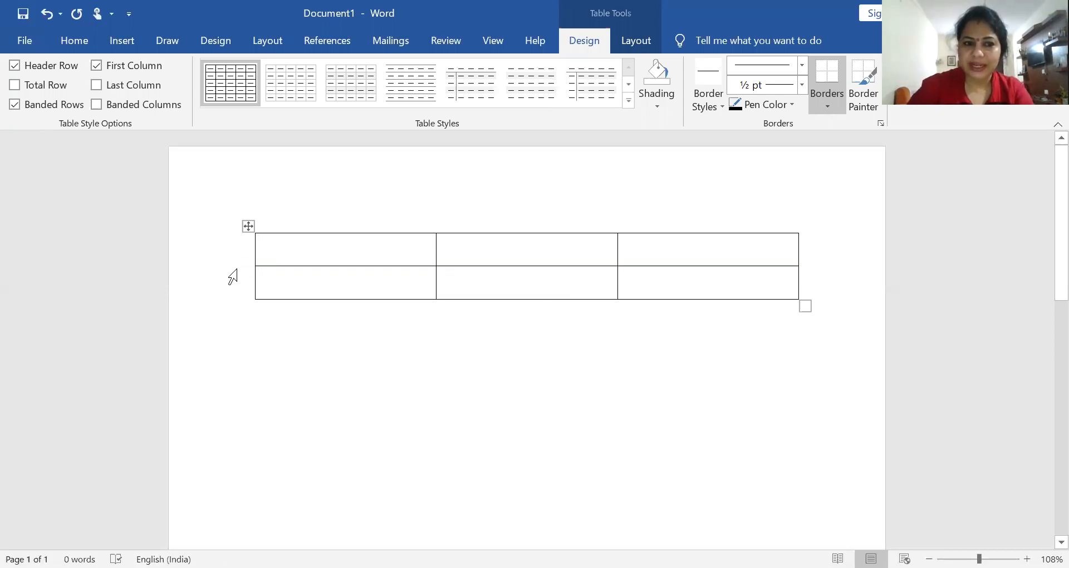
pyautogui.click(233, 273)
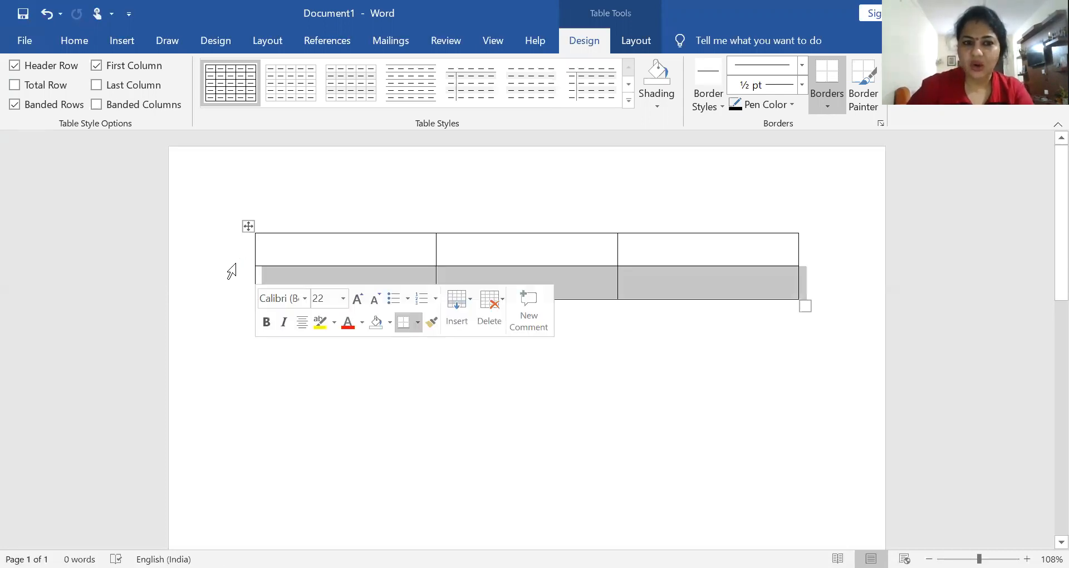
pyautogui.click(234, 266)
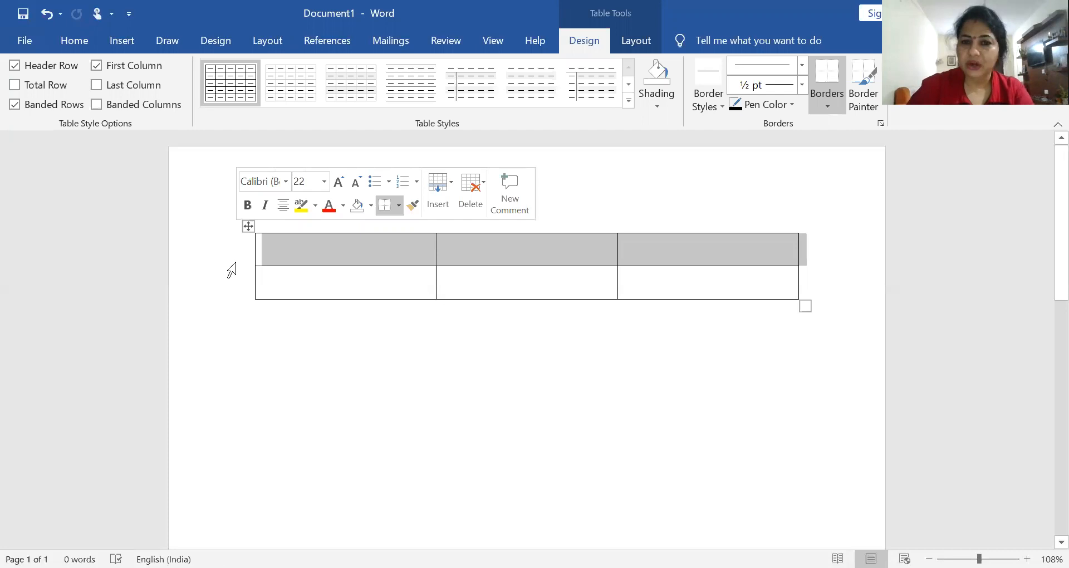
pyautogui.click(443, 249)
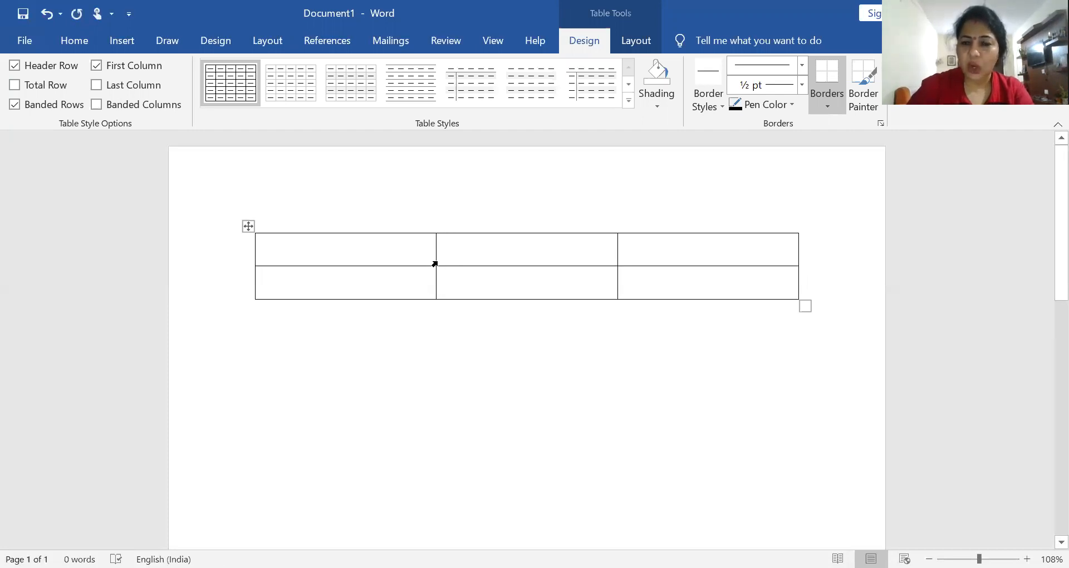
pyautogui.moveTo(438, 205)
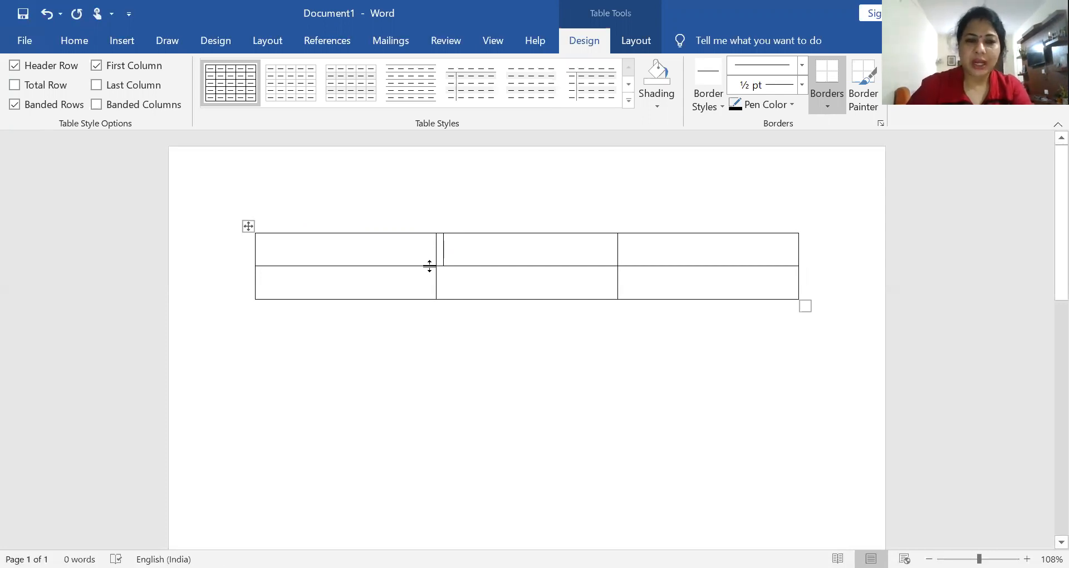
# Step: Select the table's first cell and place the cursor in the second and third cells of the top row
pyautogui.click(257, 241)
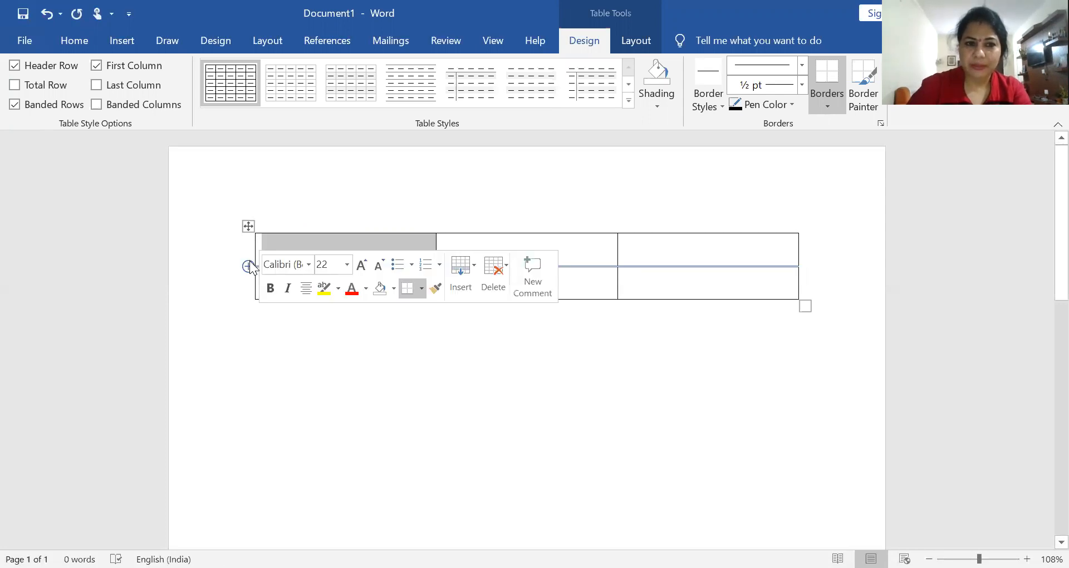
pyautogui.click(254, 320)
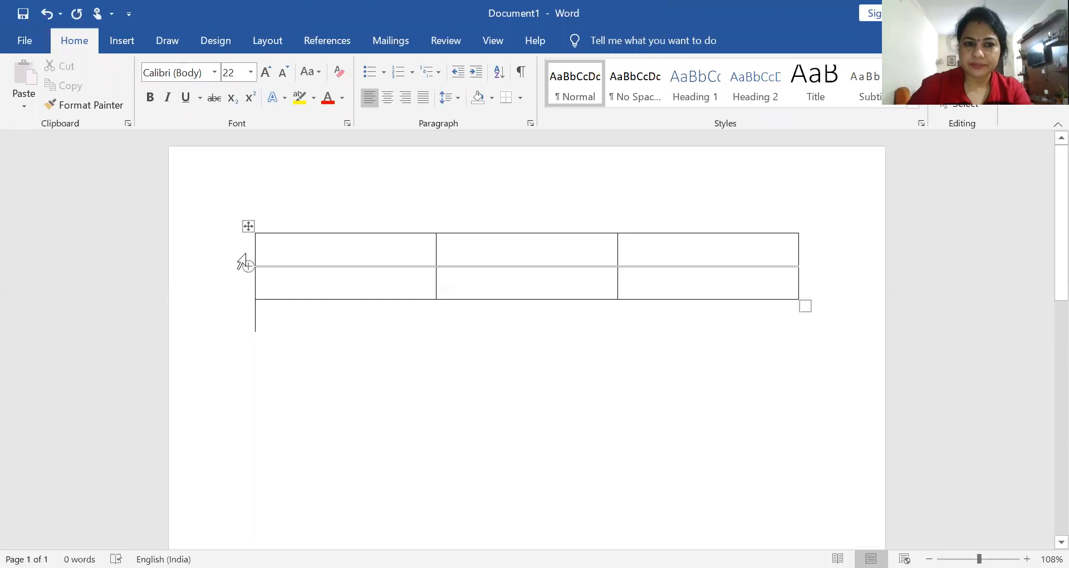
pyautogui.click(243, 255)
pyautogui.click(269, 253)
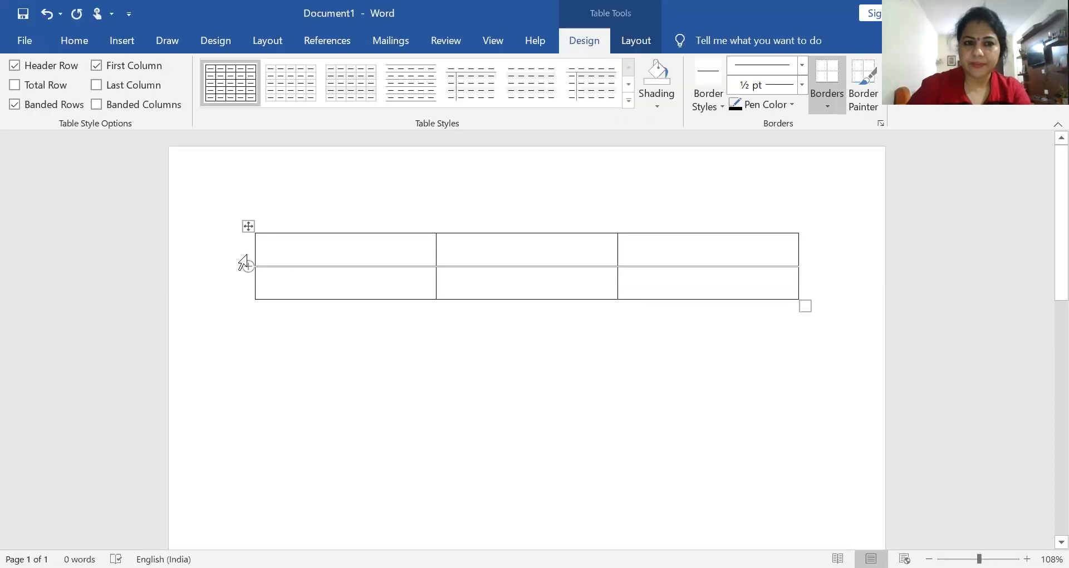
pyautogui.click(245, 257)
pyautogui.click(268, 256)
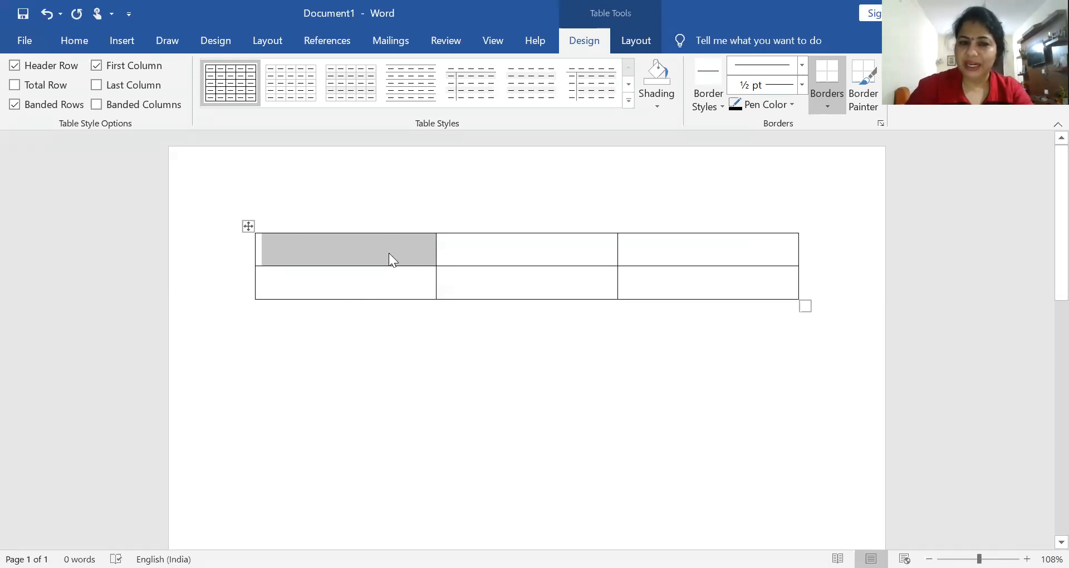
pyautogui.click(476, 246)
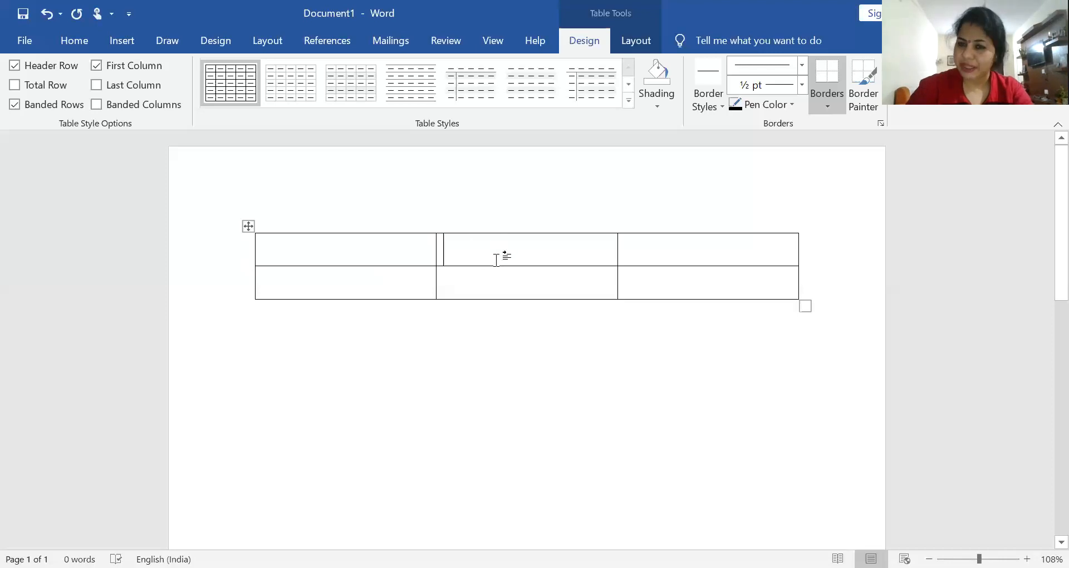
pyautogui.click(641, 247)
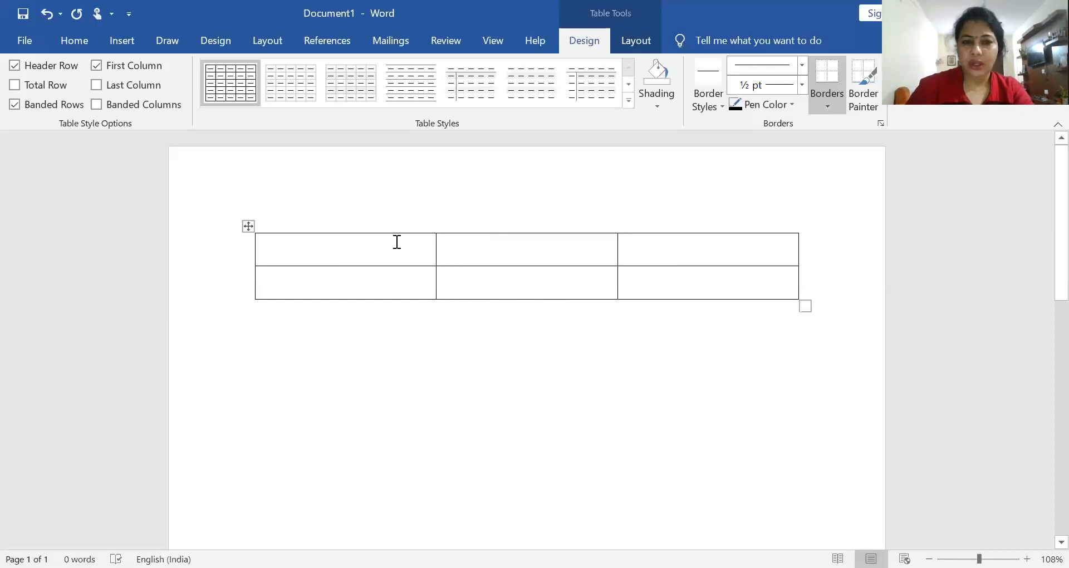
# Step: Compare selecting the table's entire first column with selecting its entire first row
pyautogui.click(385, 229)
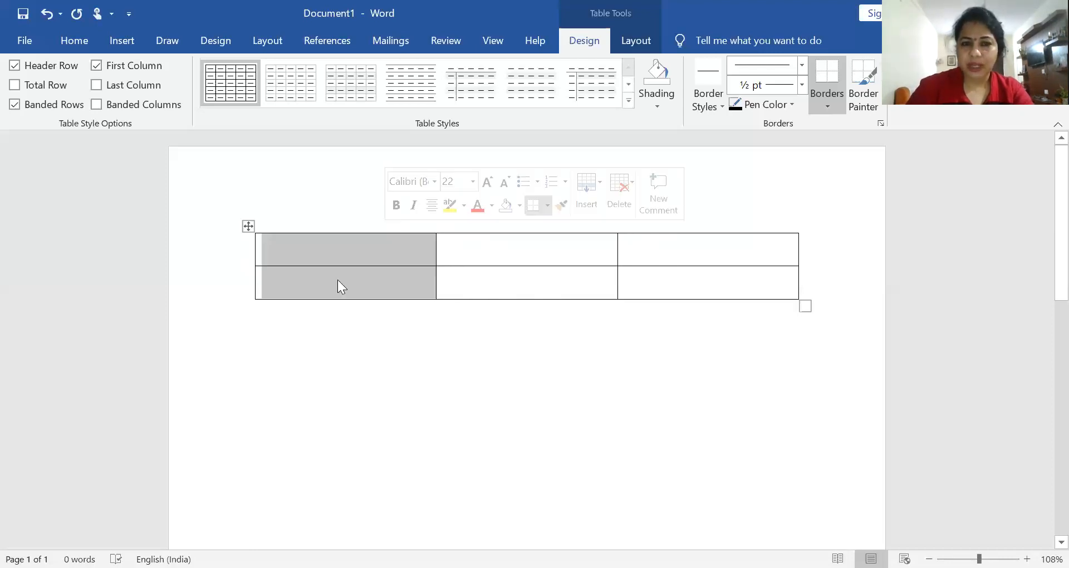
pyautogui.click(236, 285)
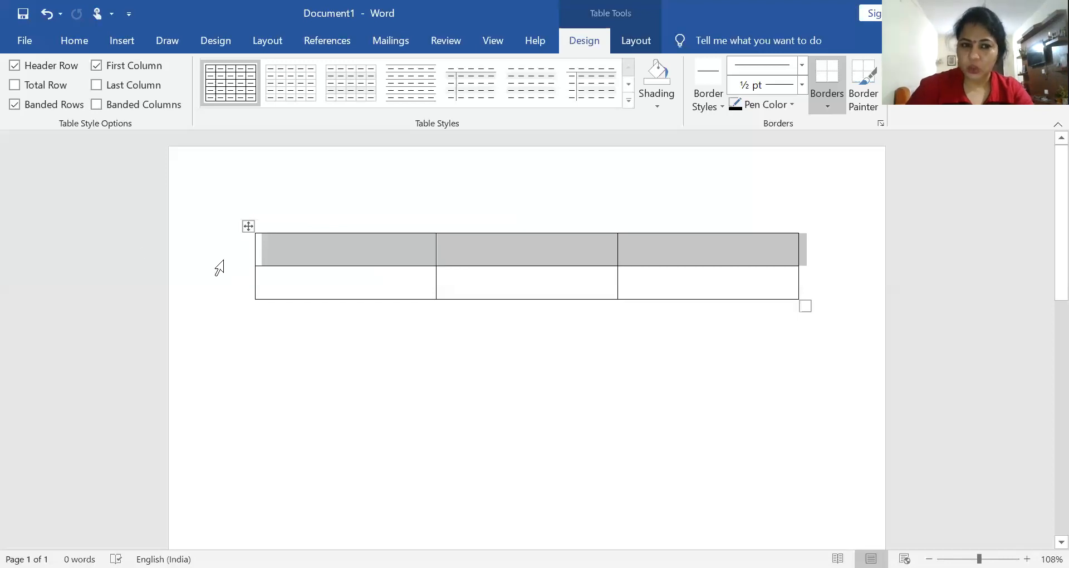
pyautogui.click(398, 229)
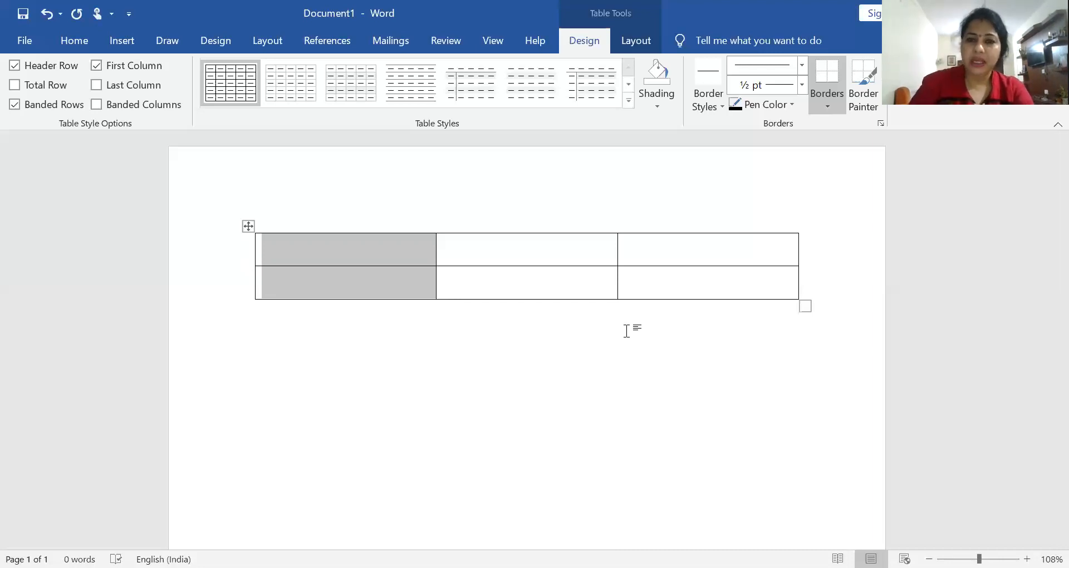
# Step: Enter fcff in the top cell and ccc in the bottom cell of the table's middle column
pyautogui.click(495, 261)
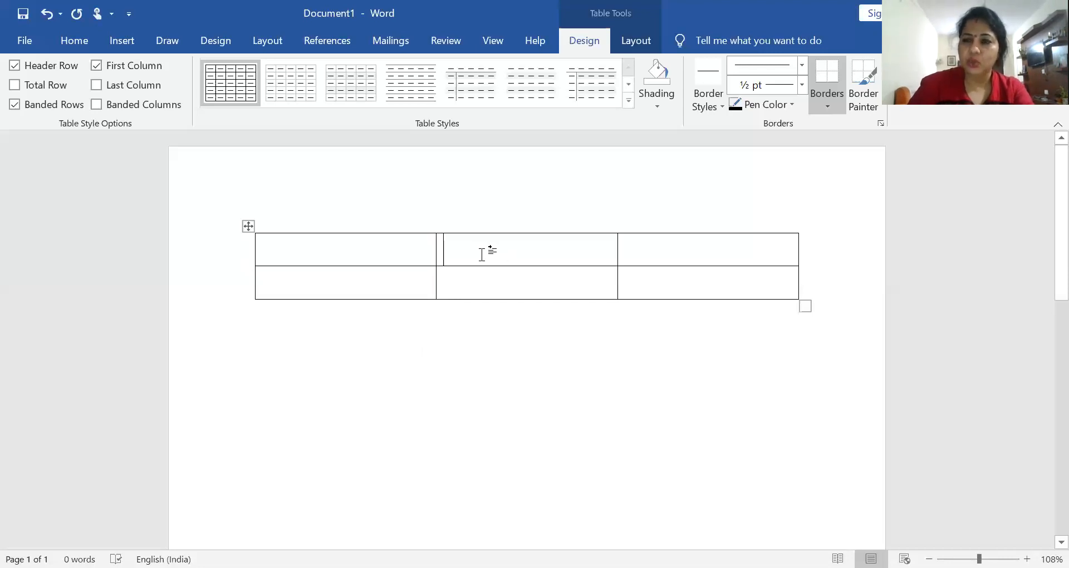
pyautogui.write('fcff')
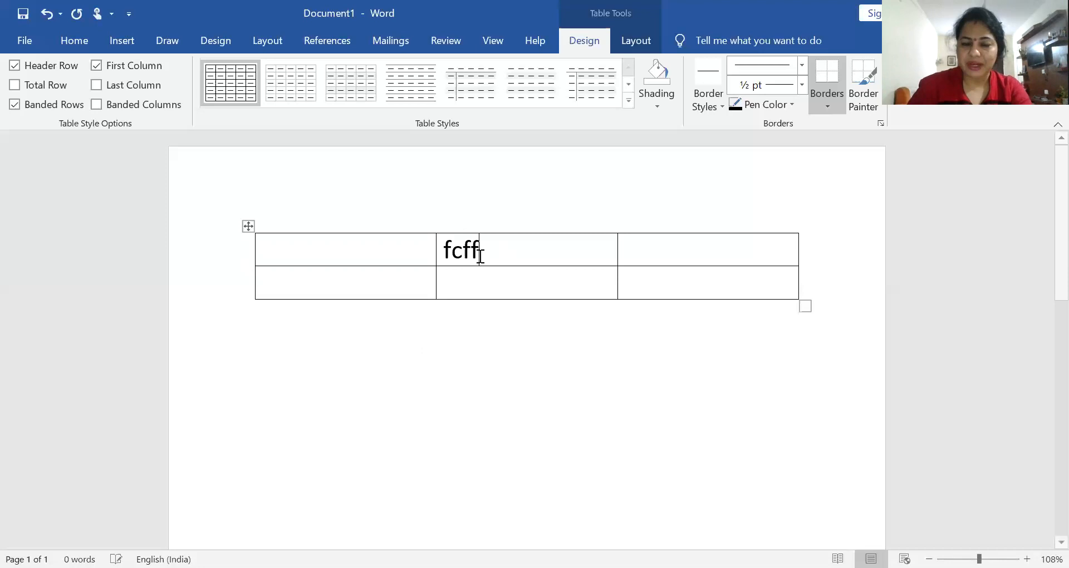
pyautogui.click(486, 288)
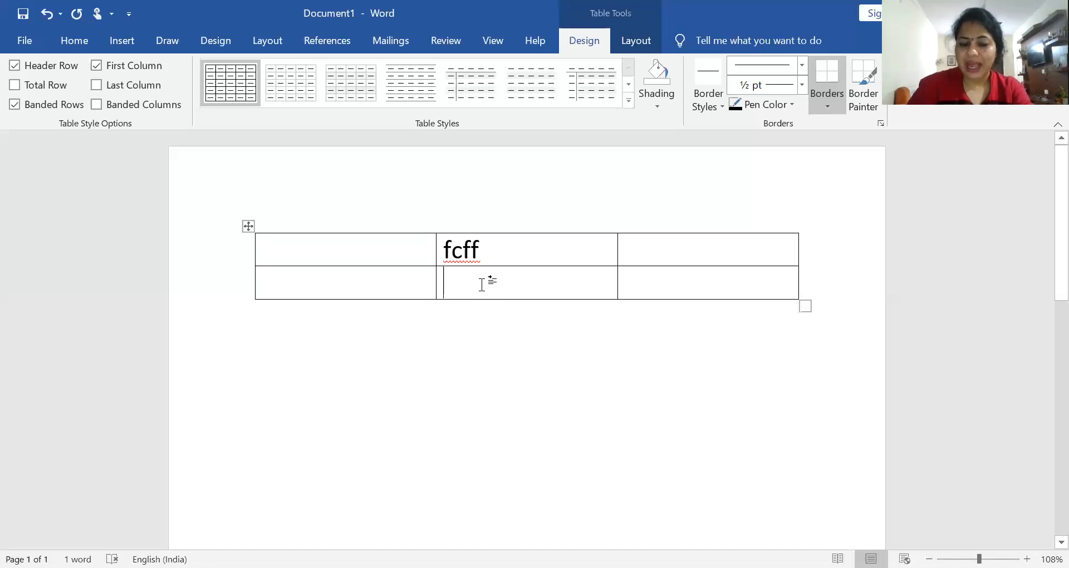
pyautogui.write('ccc')
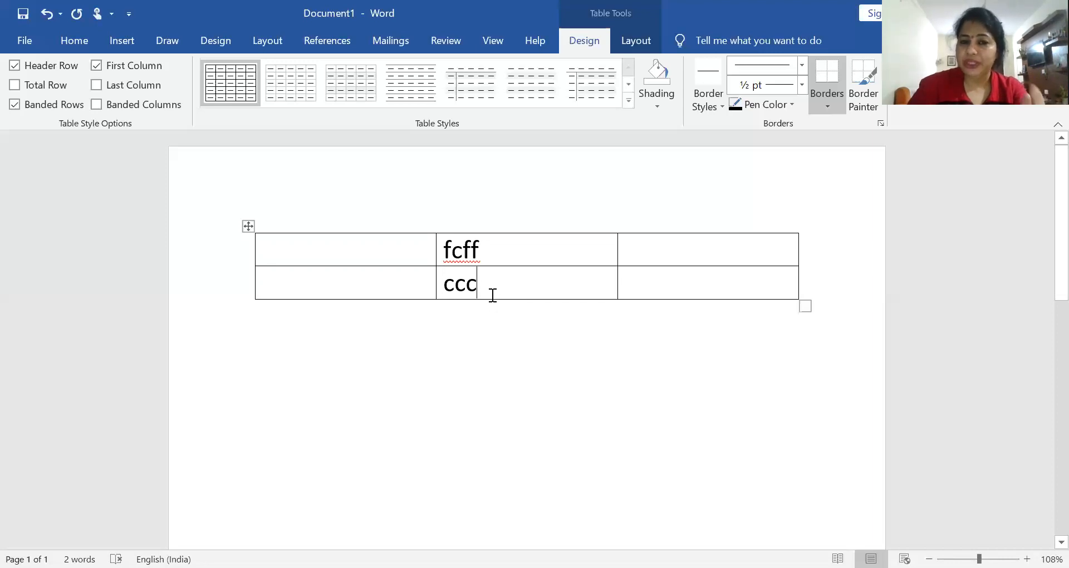
# Step: Enter ccc on the line below the table and bjgnjn in the second row's first cell
pyautogui.click(336, 347)
pyautogui.write('ccc')
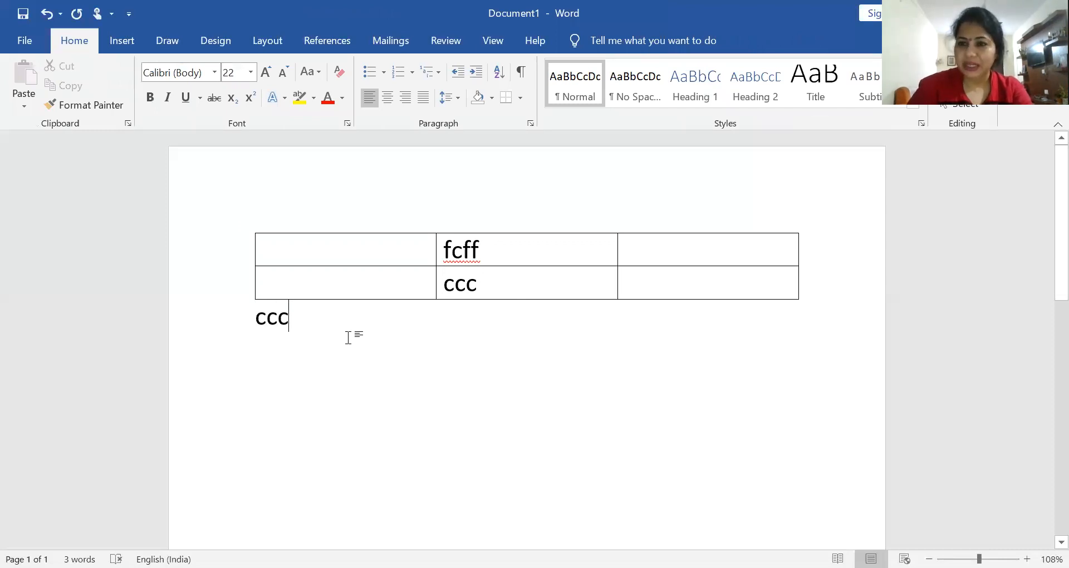
pyautogui.click(350, 292)
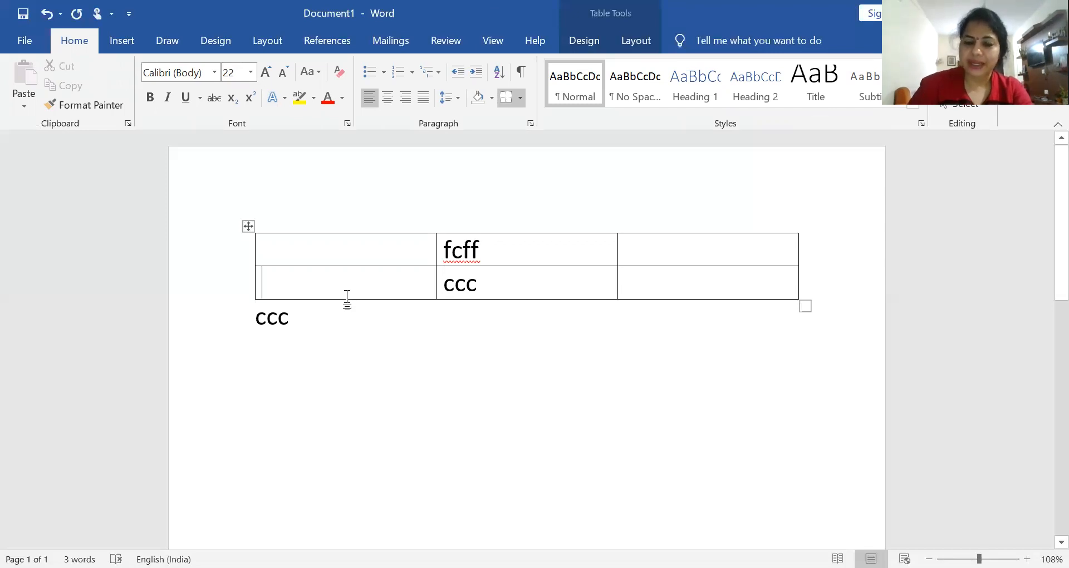
pyautogui.write('bjgnjn')
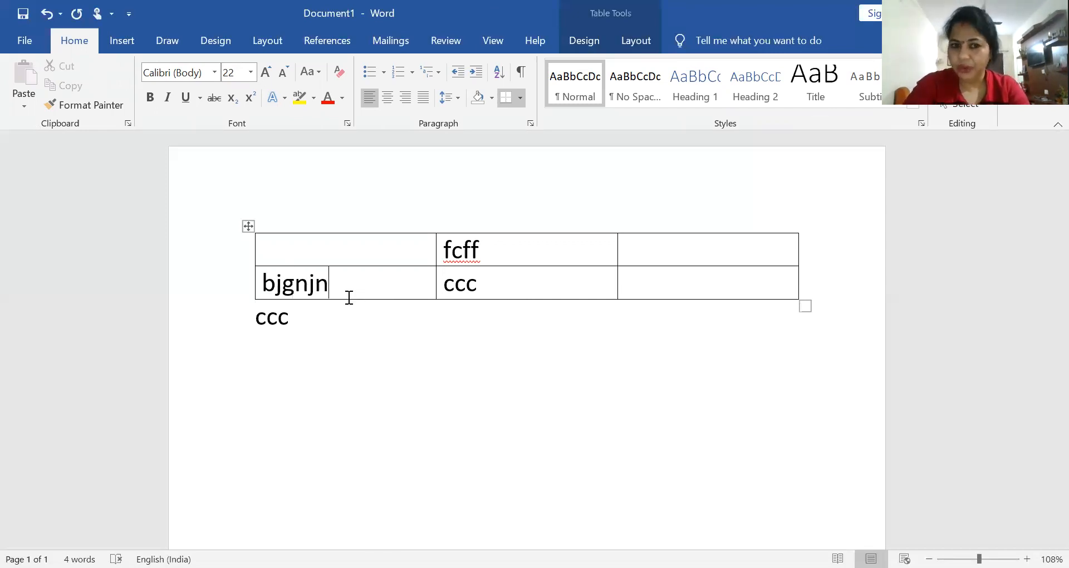
# Step: Delete the text ccc below the table and add two line breaks there
pyautogui.click(312, 330)
pyautogui.press('BackSpace')
pyautogui.press('BackSpace')
pyautogui.press('BackSpace')
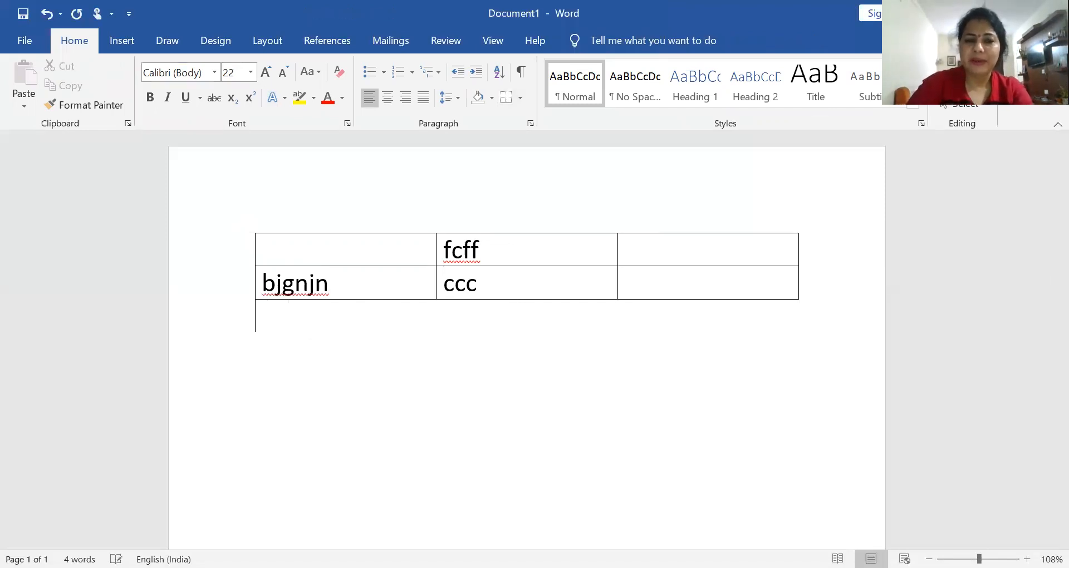
pyautogui.press('Return')
pyautogui.press('Return')
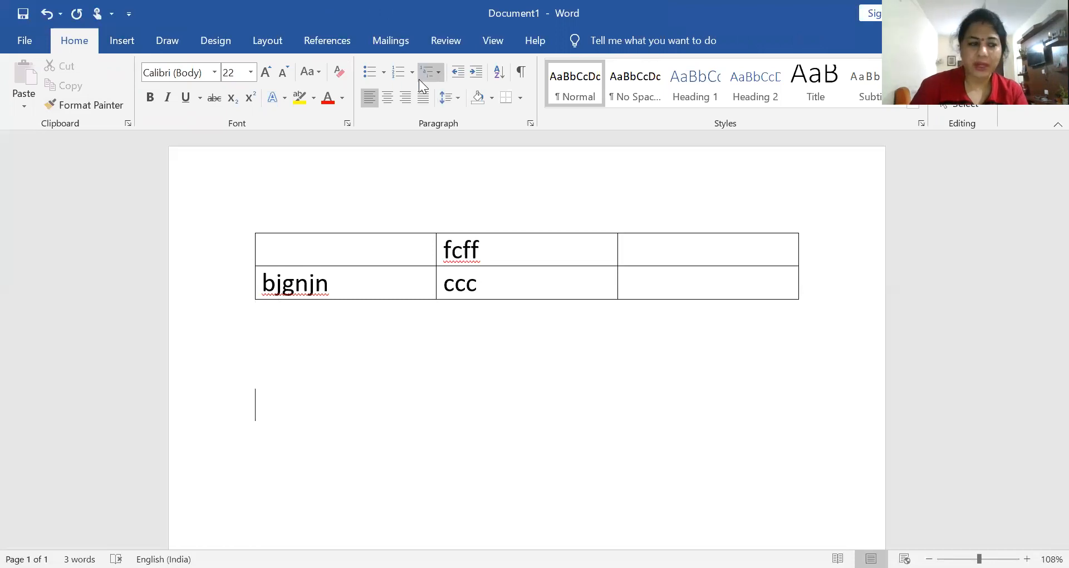
# Step: Insert a second table with six columns and four rows below the first one
pyautogui.click(128, 41)
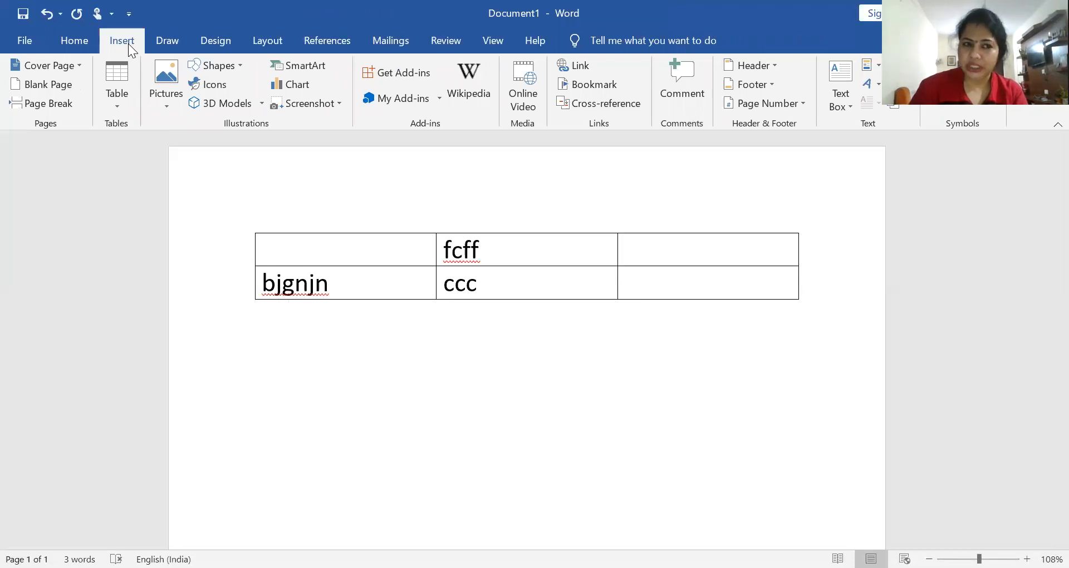
pyautogui.click(122, 103)
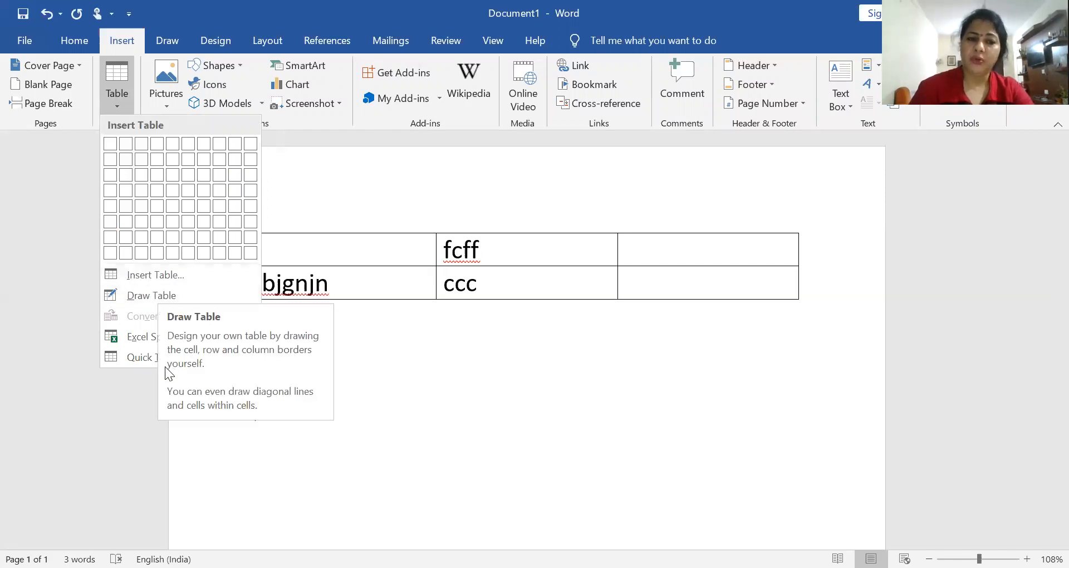
pyautogui.moveTo(170, 360)
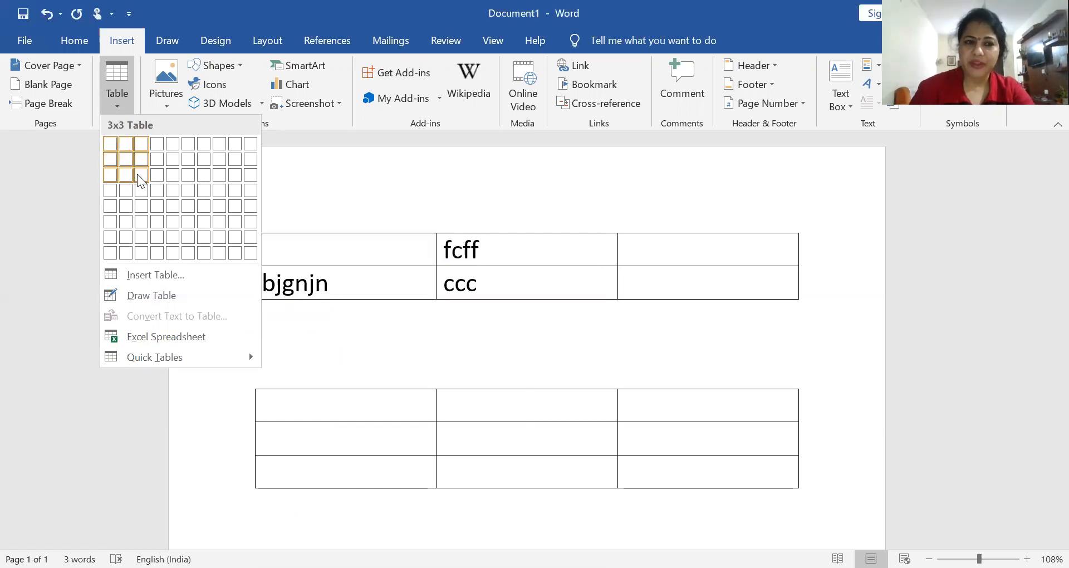
pyautogui.click(186, 195)
# Step: Enter computer in the first cell of the second table
pyautogui.scroll(-4, 573, 402)
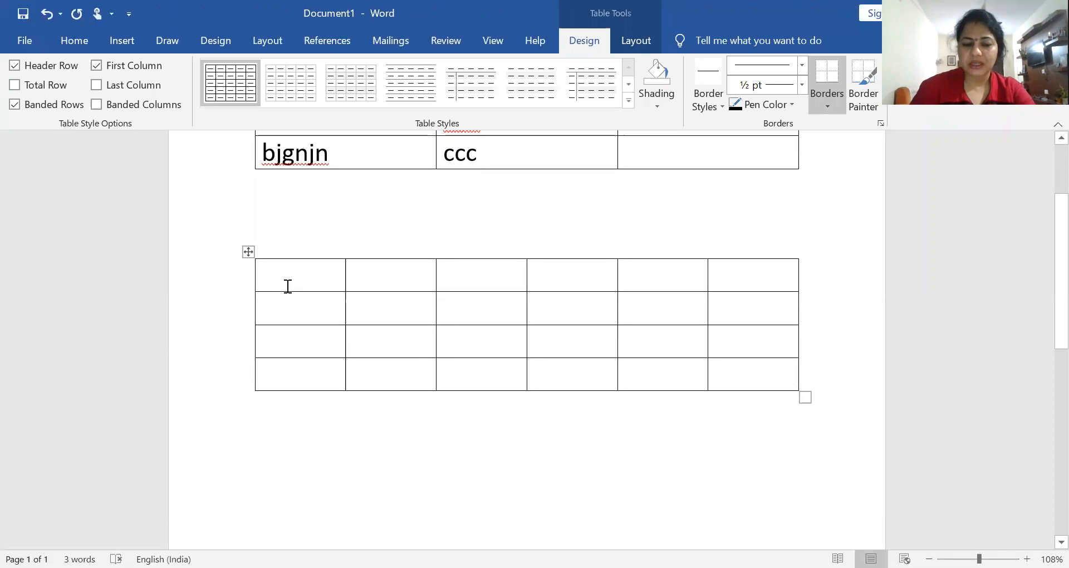
pyautogui.write('computer')
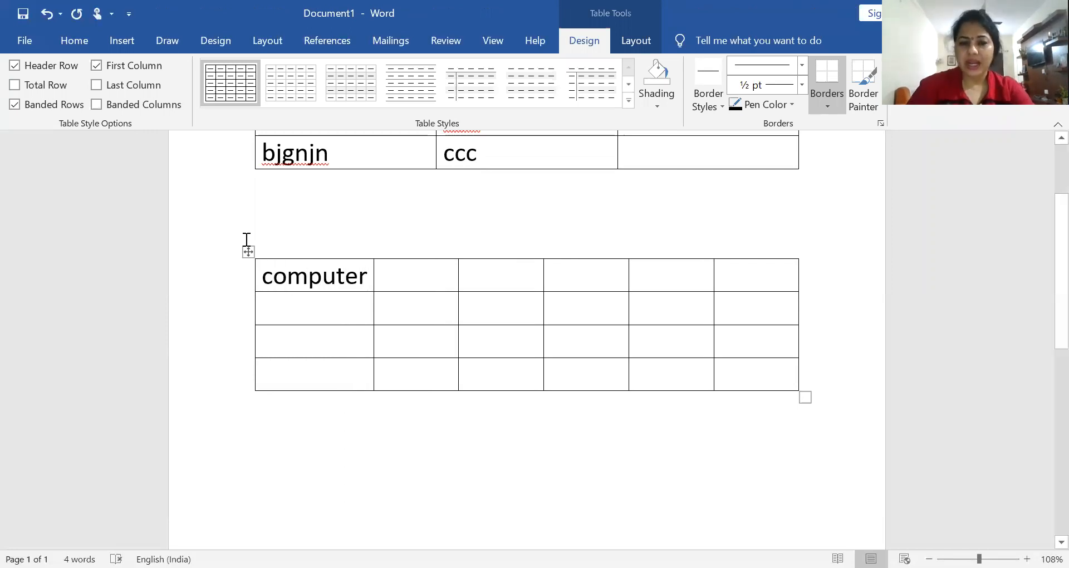
# Step: Insert a third table with five columns and three rows, one line break below the second table
pyautogui.click(369, 440)
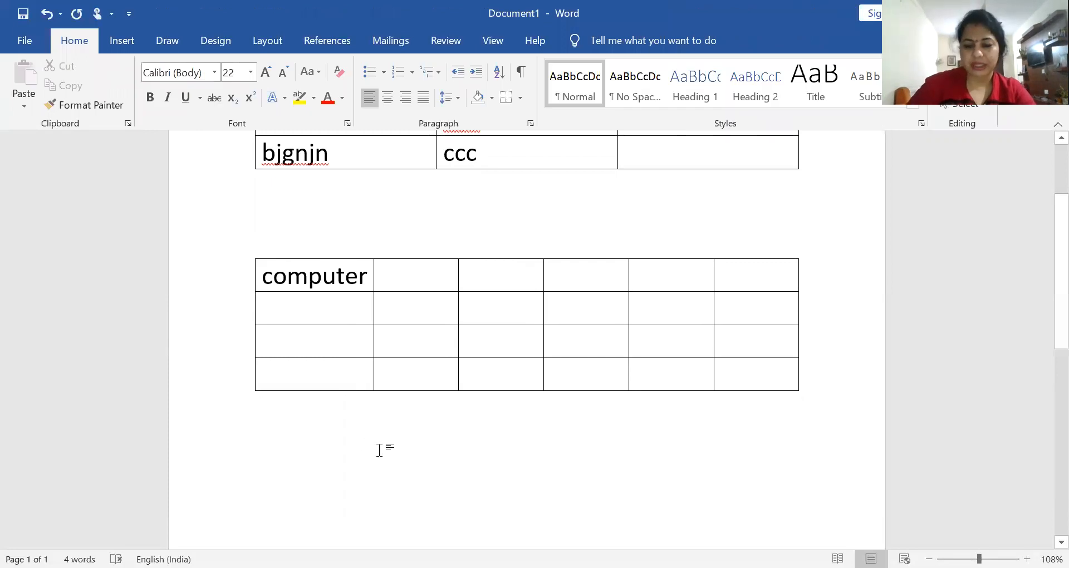
pyautogui.press('Return')
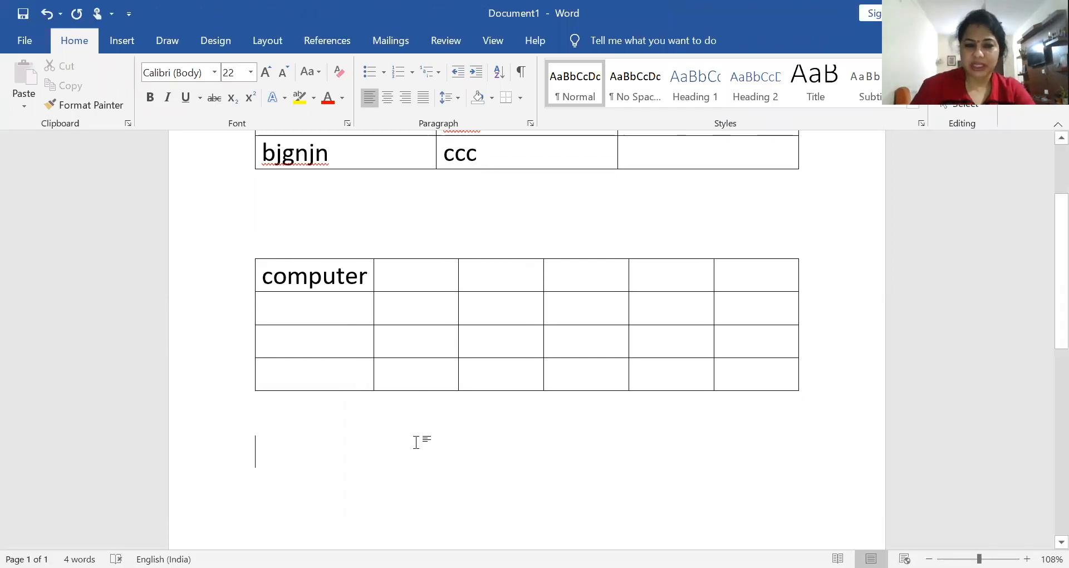
pyautogui.scroll(-3, 417, 442)
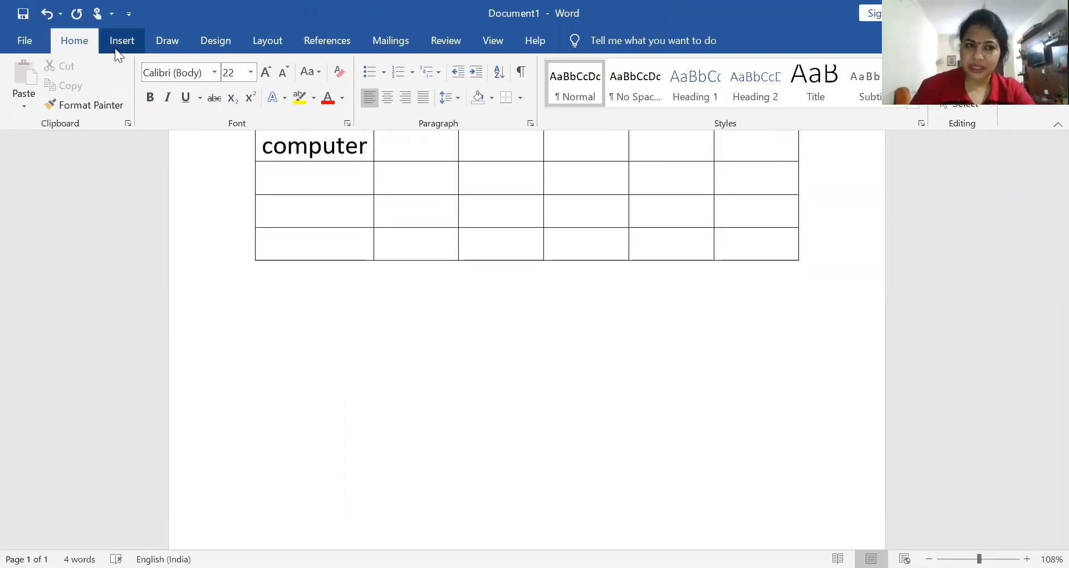
pyautogui.click(118, 42)
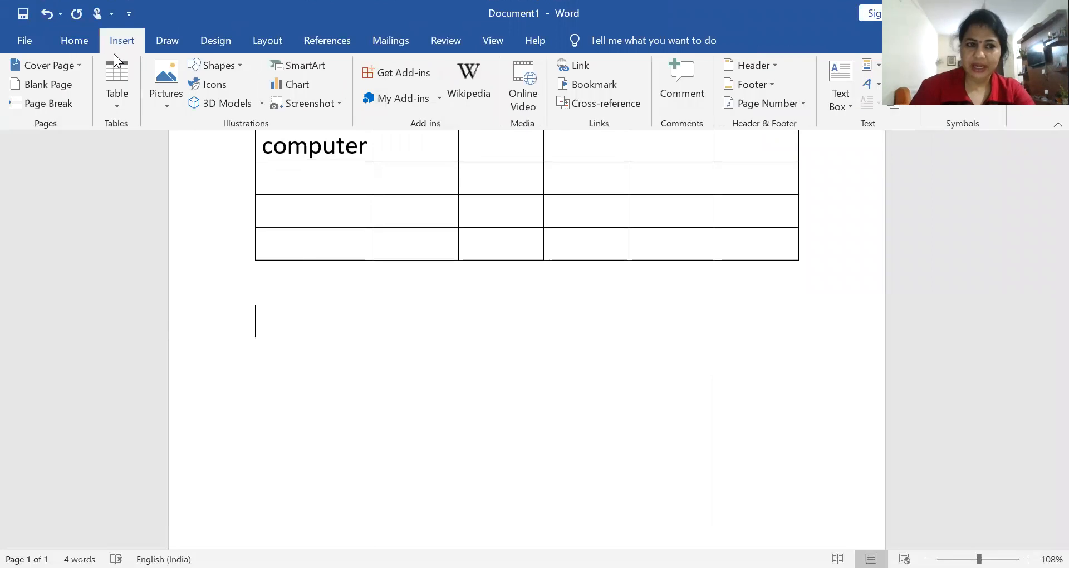
pyautogui.click(113, 106)
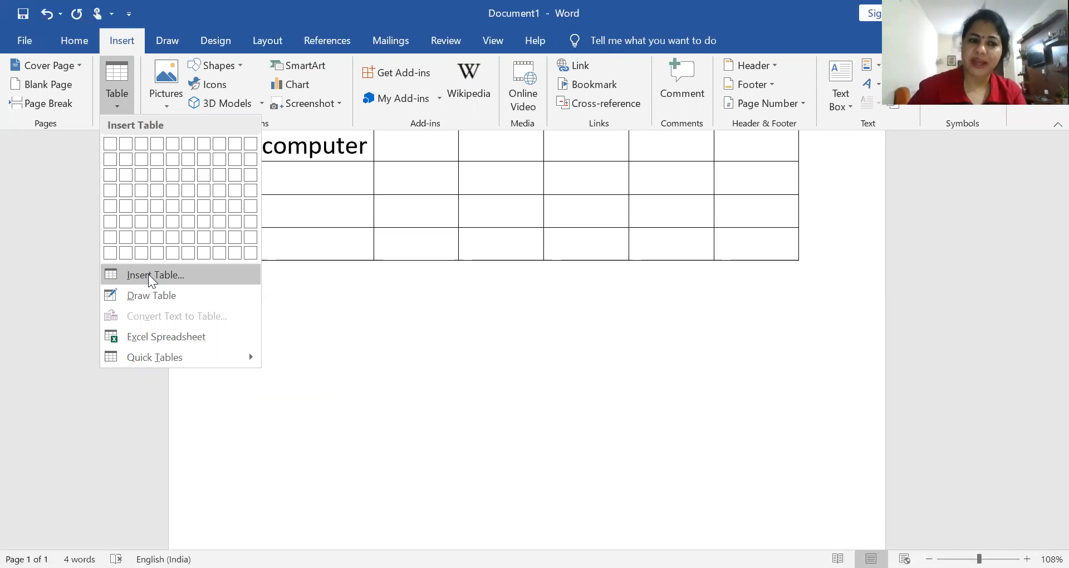
pyautogui.click(148, 274)
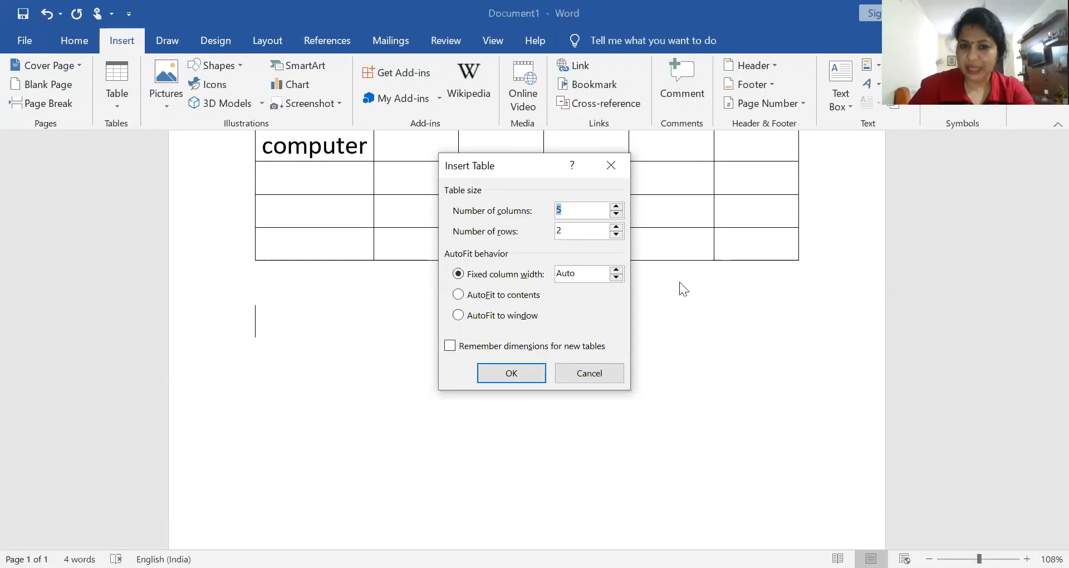
pyautogui.click(616, 227)
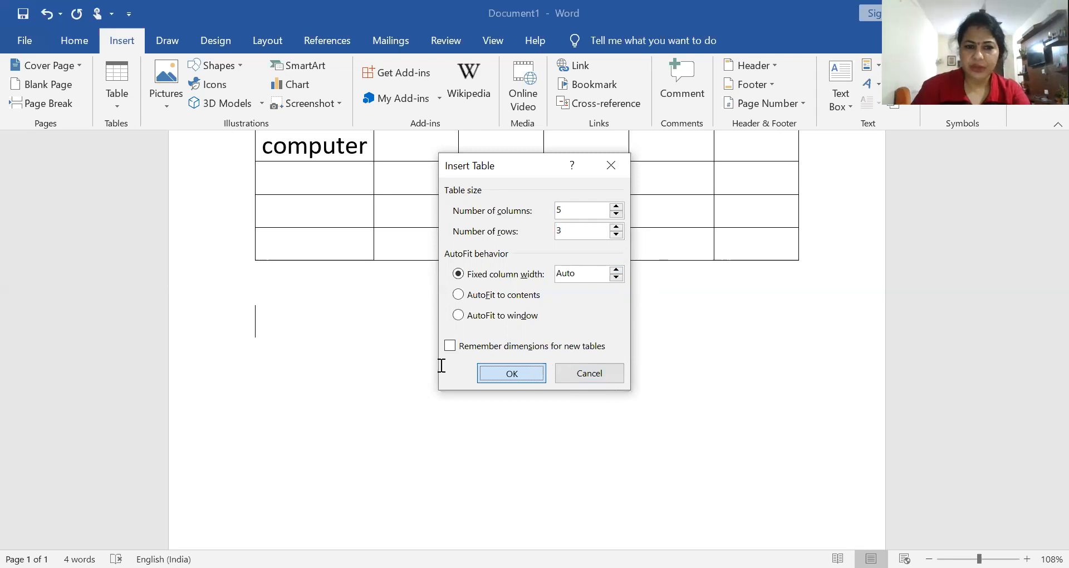
pyautogui.press('Return')
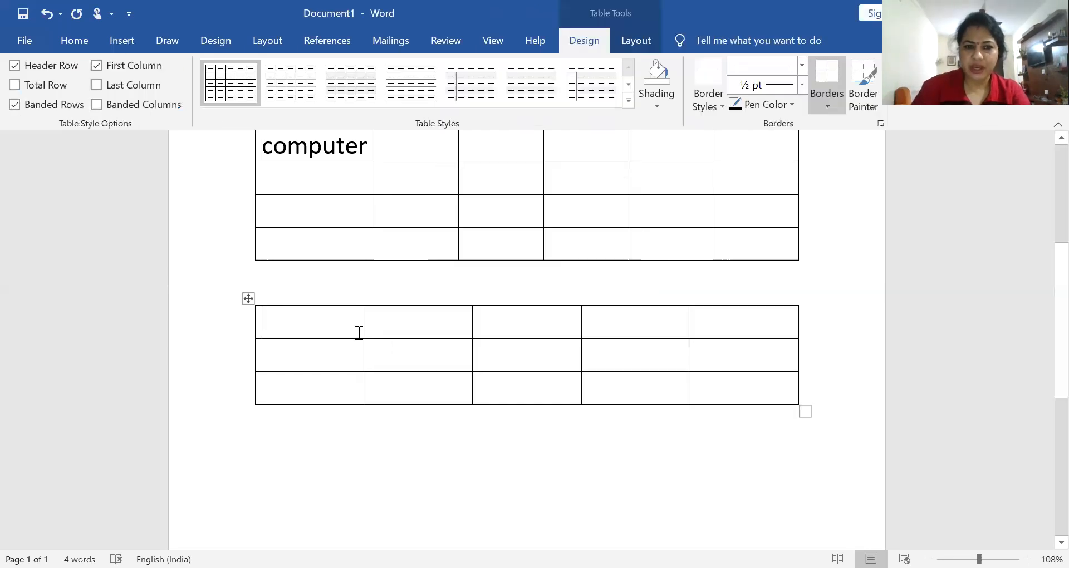
# Step: Go through the new table's columns along its first row and its rows down the first column
pyautogui.click(392, 328)
pyautogui.click(529, 328)
pyautogui.click(652, 333)
pyautogui.click(753, 324)
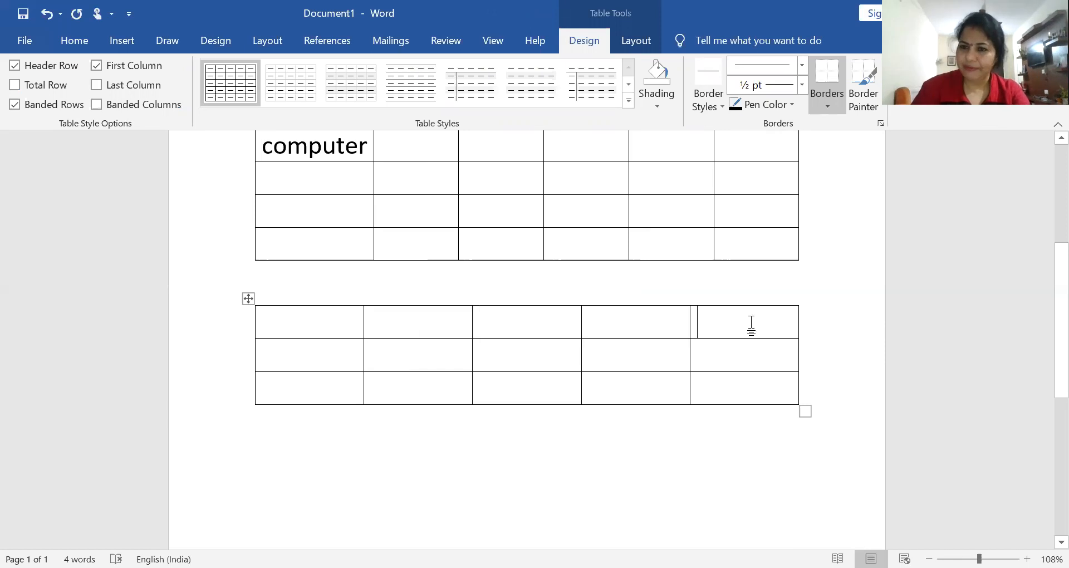
pyautogui.click(294, 334)
pyautogui.click(291, 356)
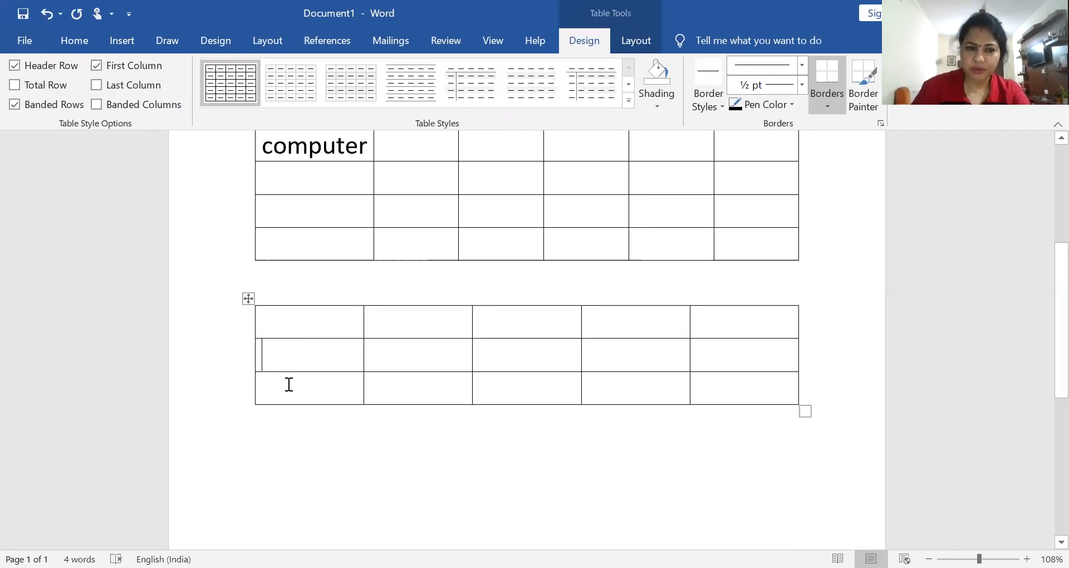
pyautogui.click(289, 384)
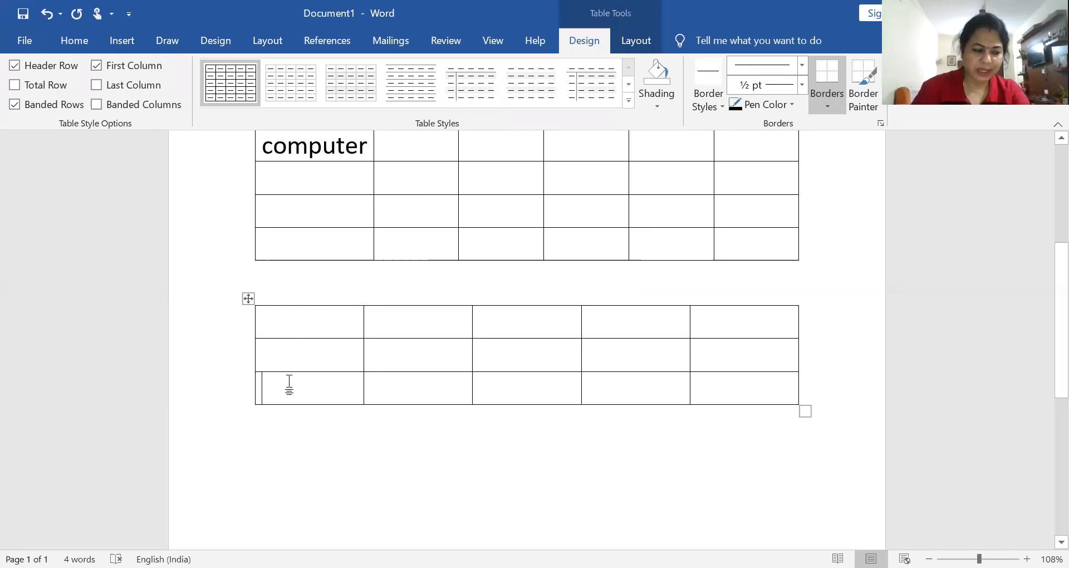
# Step: Enter the headings Name, Eng, Sci, Math and comp across the third table's first row
pyautogui.click(309, 324)
pyautogui.write('name')
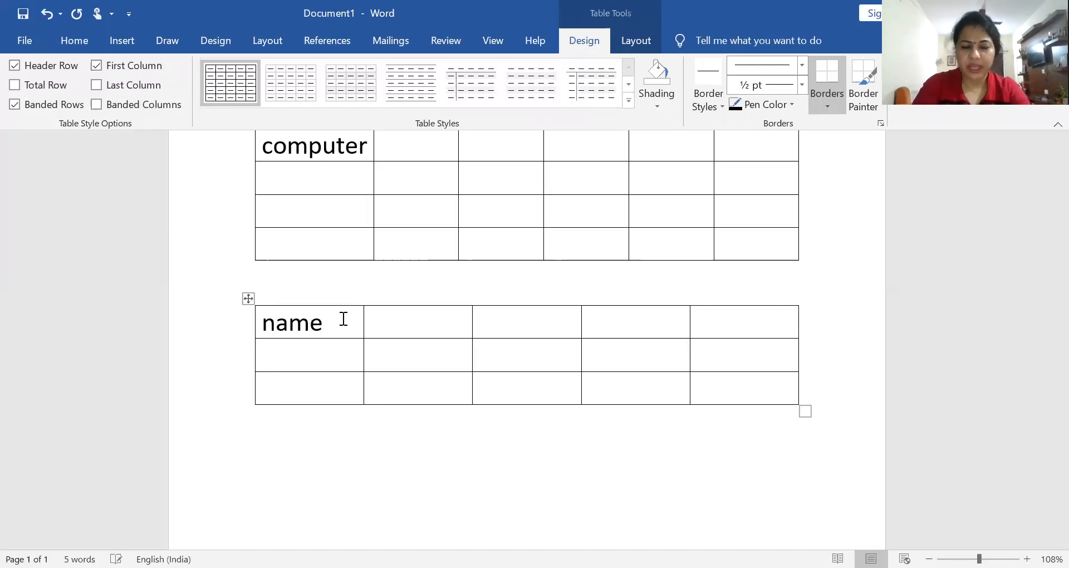
pyautogui.press('Tab')
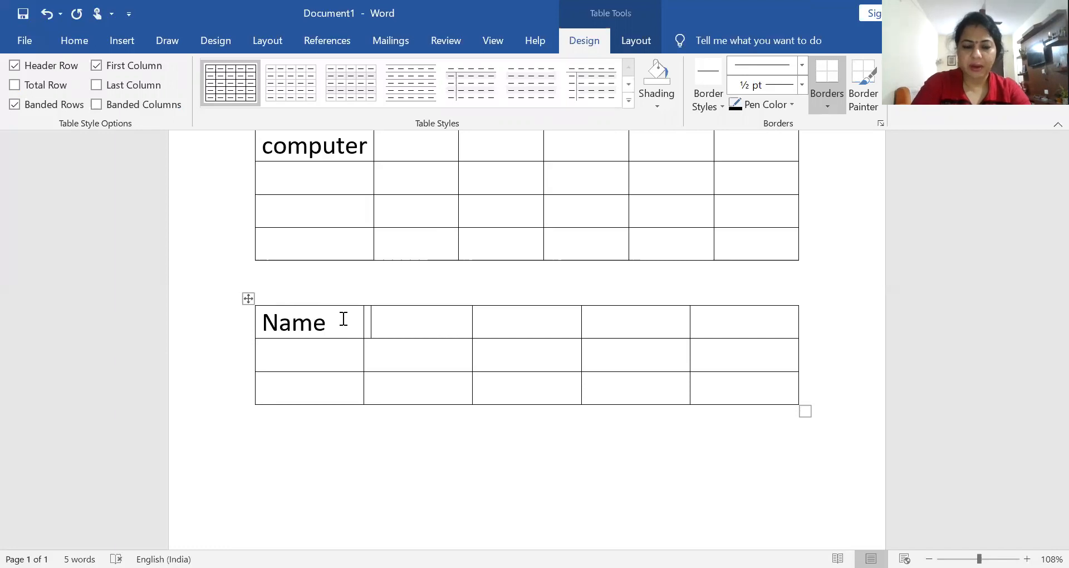
pyautogui.write('eng')
pyautogui.press('Tab')
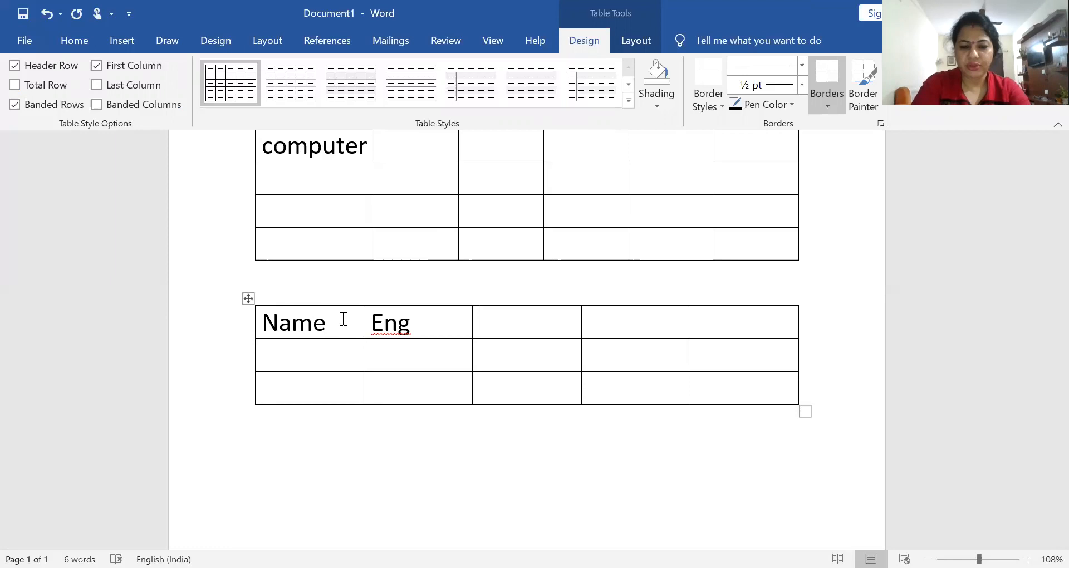
pyautogui.write('sci')
pyautogui.press('Tab')
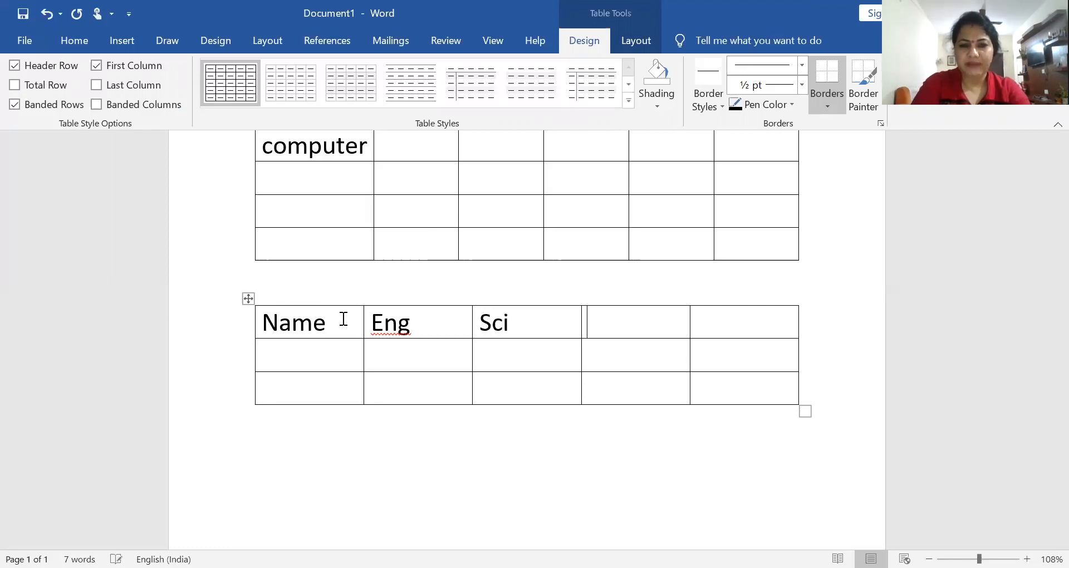
pyautogui.write('math')
pyautogui.press('Tab')
pyautogui.write('comp')
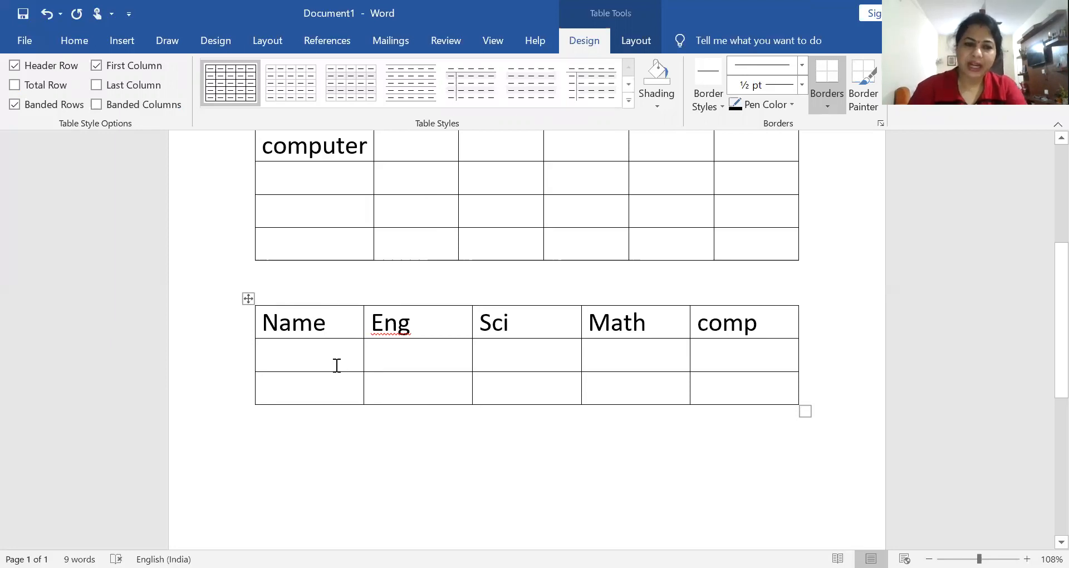
# Step: Enter a student's first name and the Eng mark 23 in the third table's second row
pyautogui.press('Tab')
pyautogui.write('r')
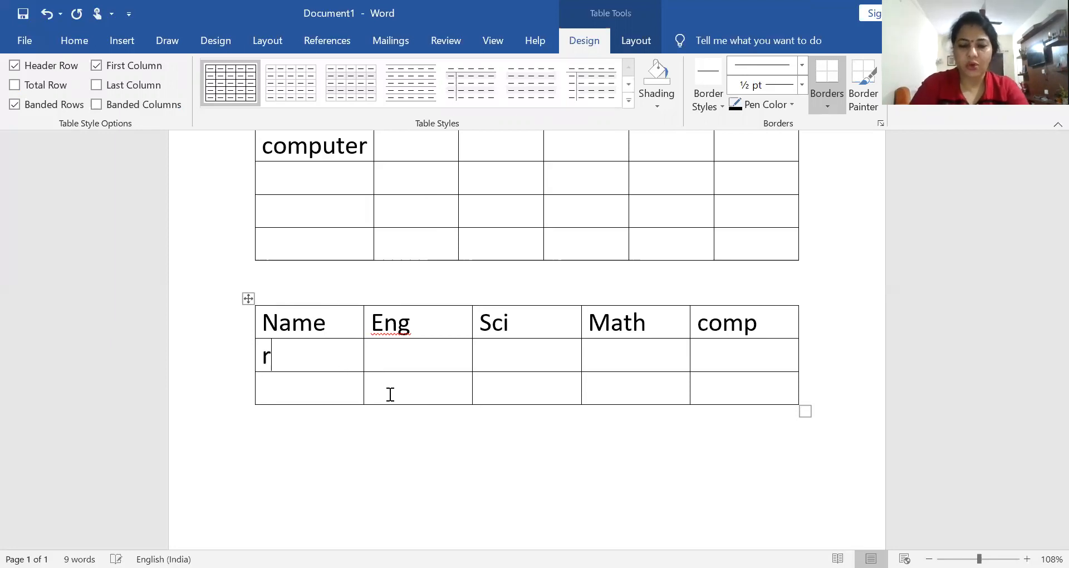
pyautogui.write('ohan')
pyautogui.press('Tab')
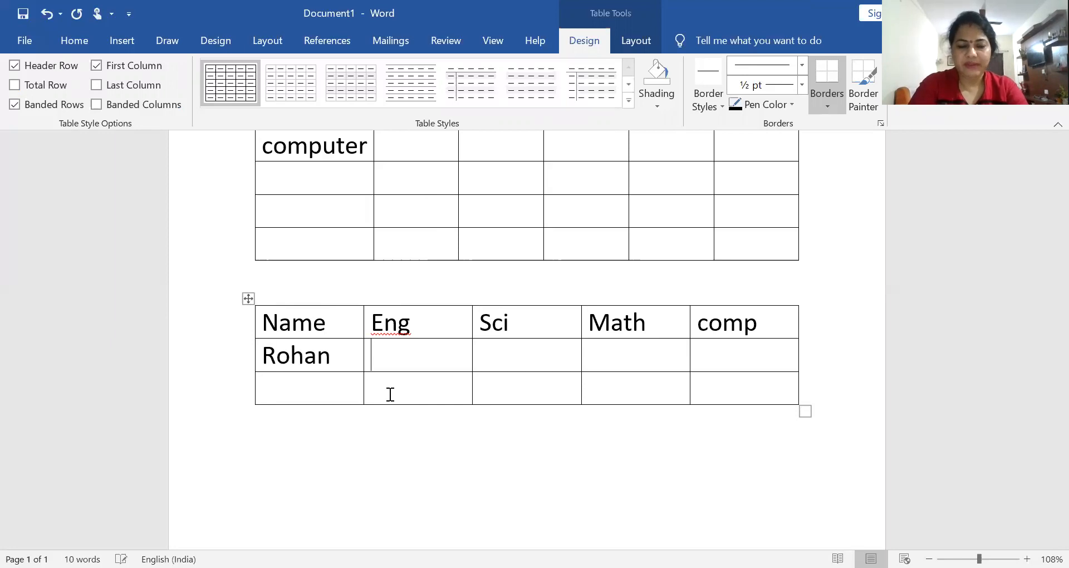
pyautogui.write('23')
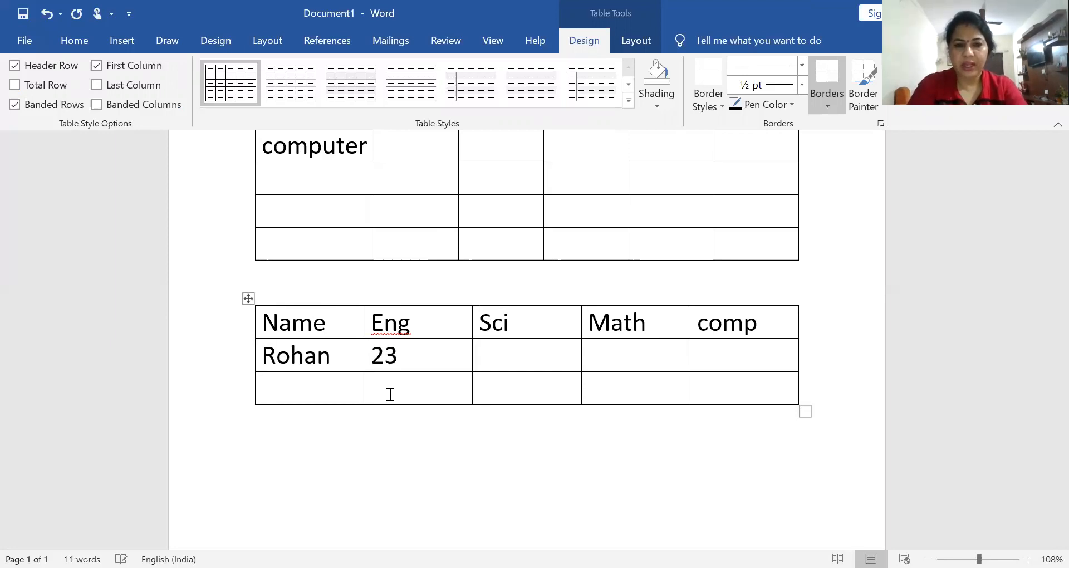
# Step: Complete the student's row with the marks 24 for Sci, 20 for Math and 25 for comp
pyautogui.write('34')
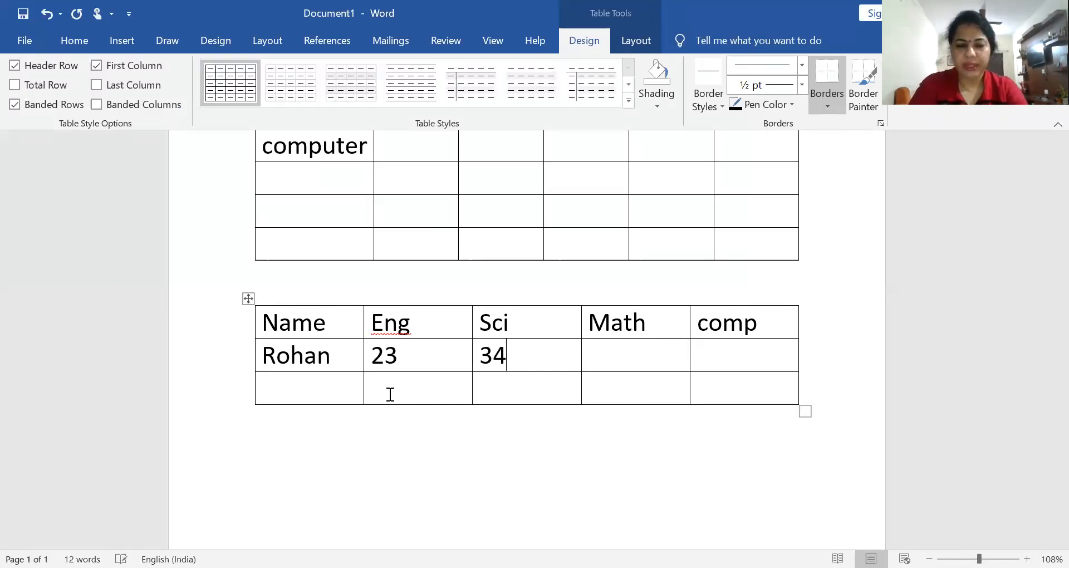
pyautogui.press('BackSpace')
pyautogui.press('BackSpace')
pyautogui.write('14')
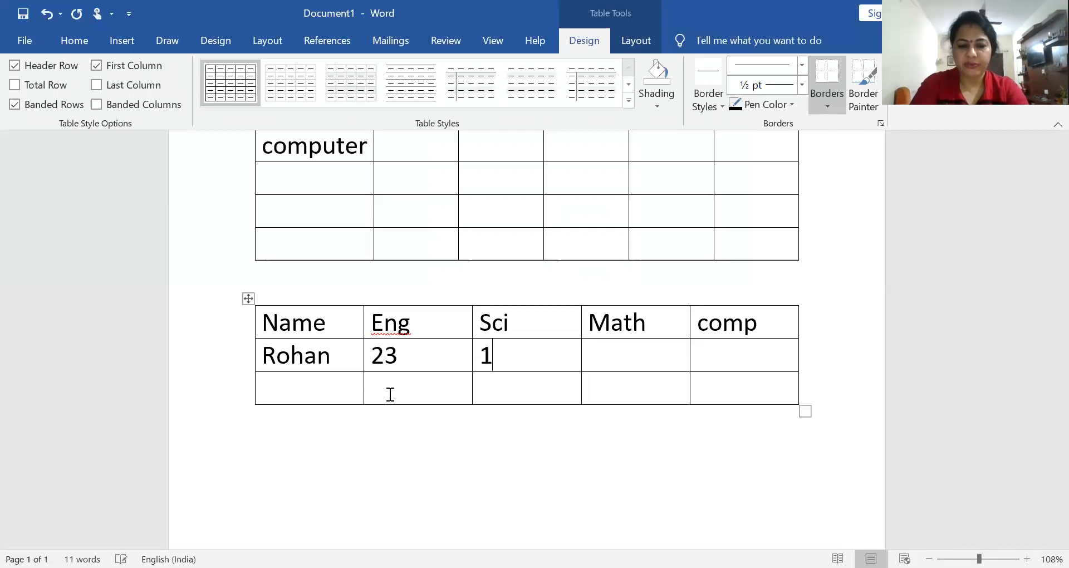
pyautogui.press('BackSpace')
pyautogui.press('BackSpace')
pyautogui.write('24 ')
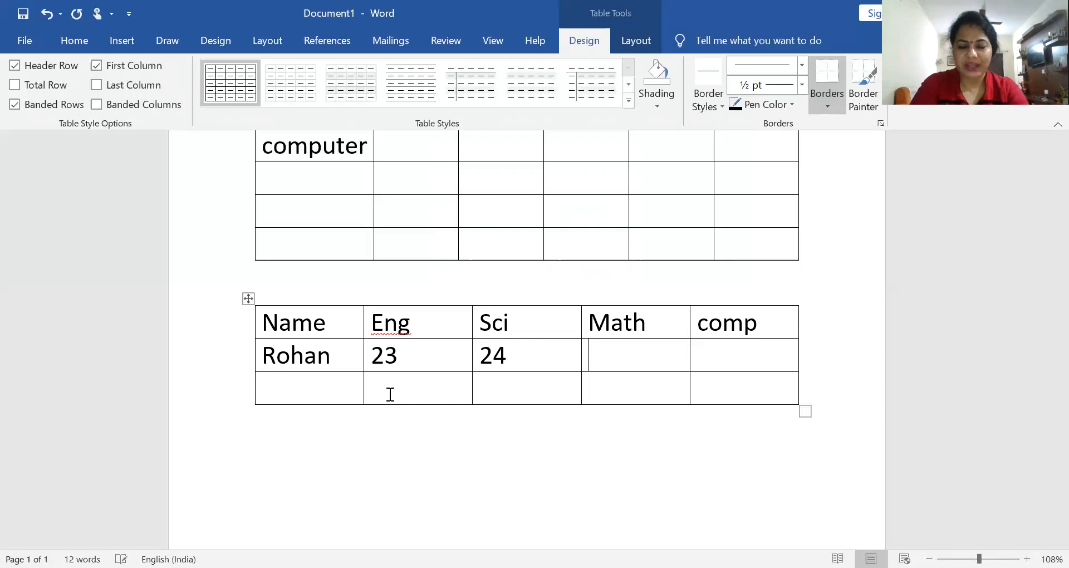
pyautogui.write('20 ')
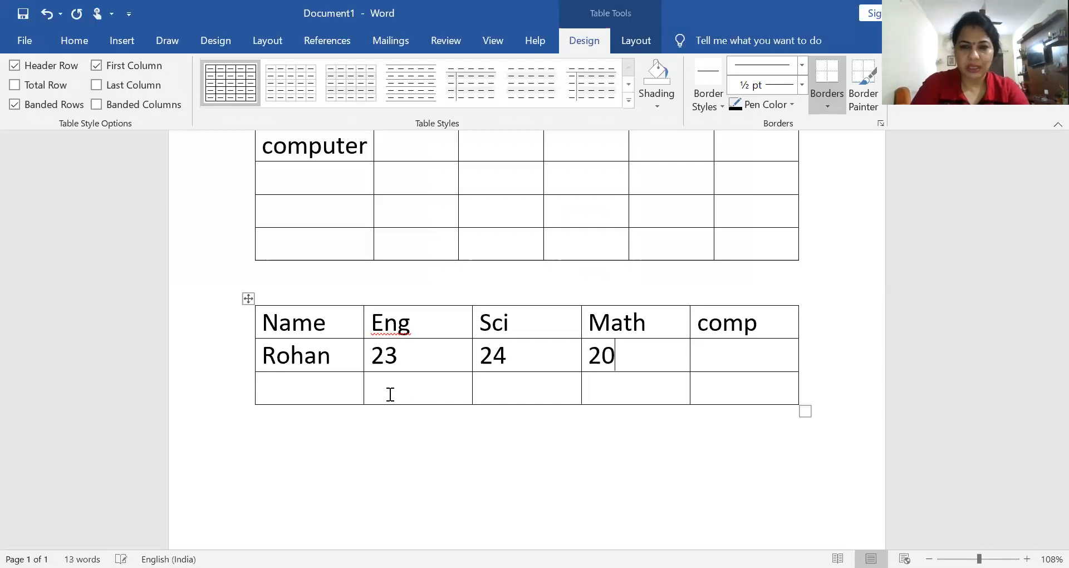
pyautogui.write('25')
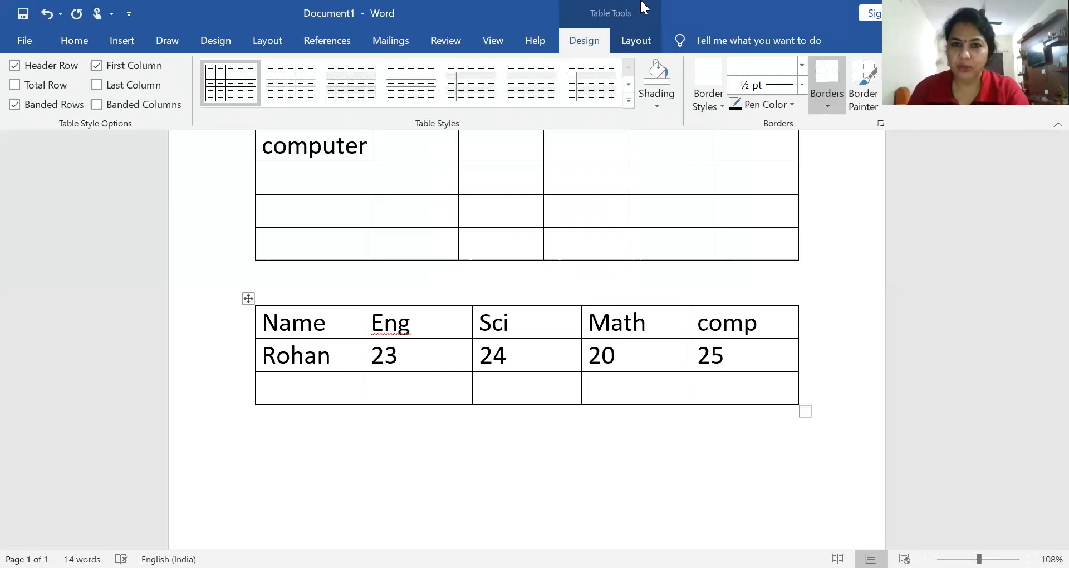
pyautogui.click(633, 42)
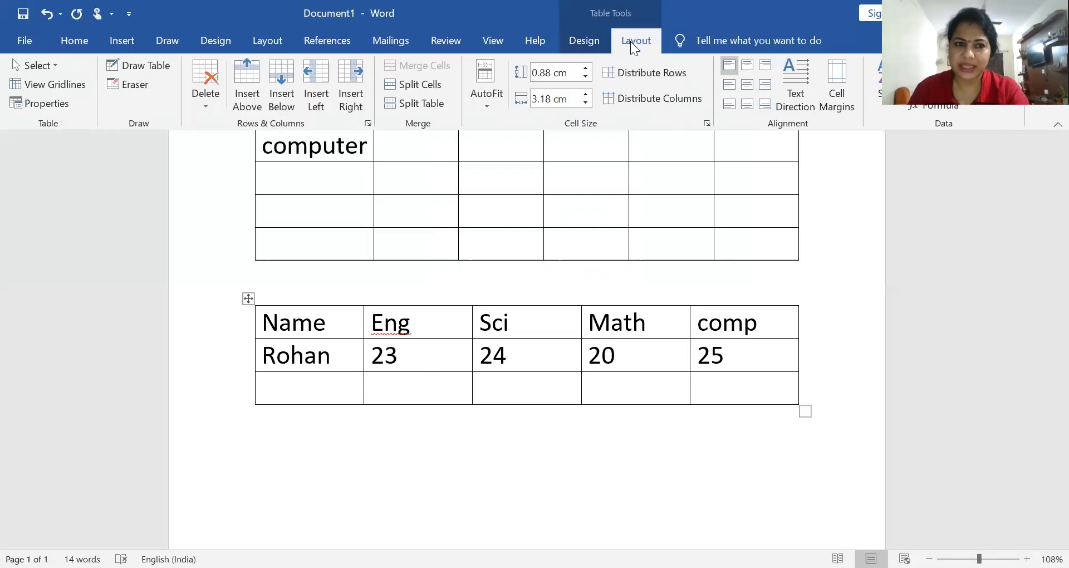
pyautogui.click(583, 42)
pyautogui.click(608, 62)
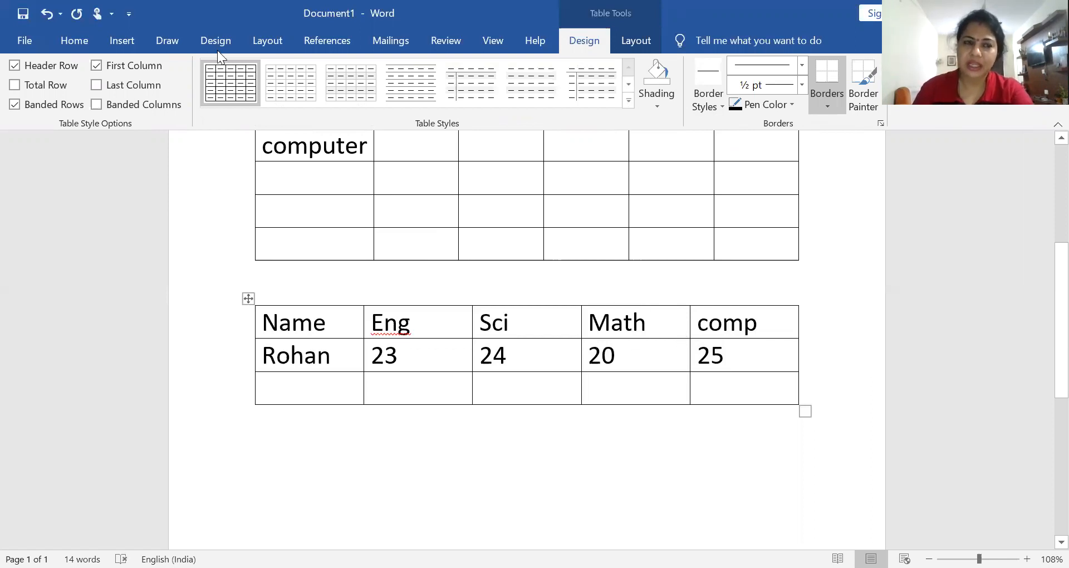
# Step: Add a line break below the third table and draw a one-cell table there, about 15.7 cm wide and 1.2 cm high
pyautogui.click(328, 442)
pyautogui.press('Return')
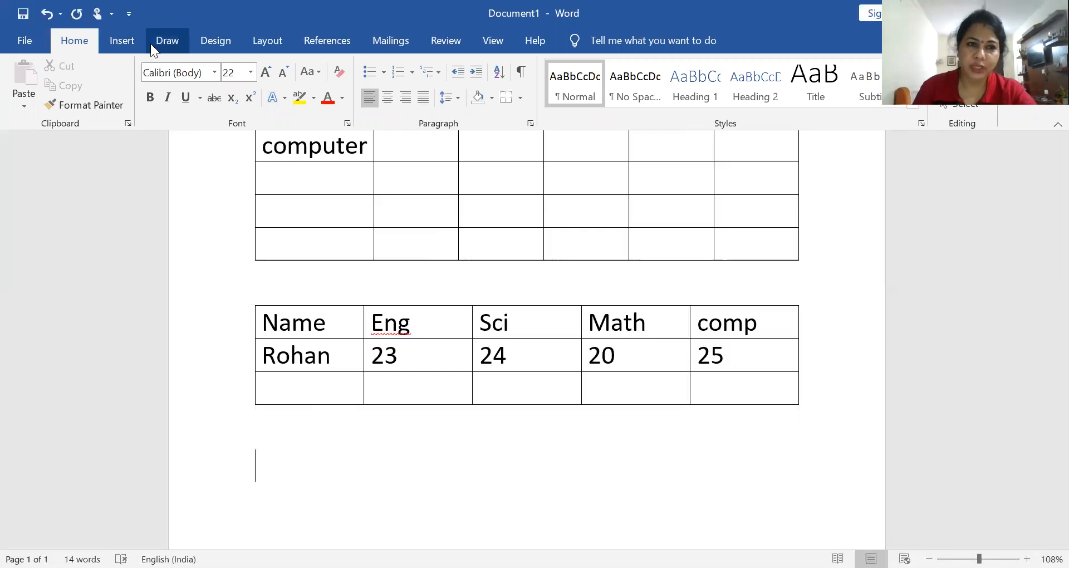
pyautogui.click(123, 42)
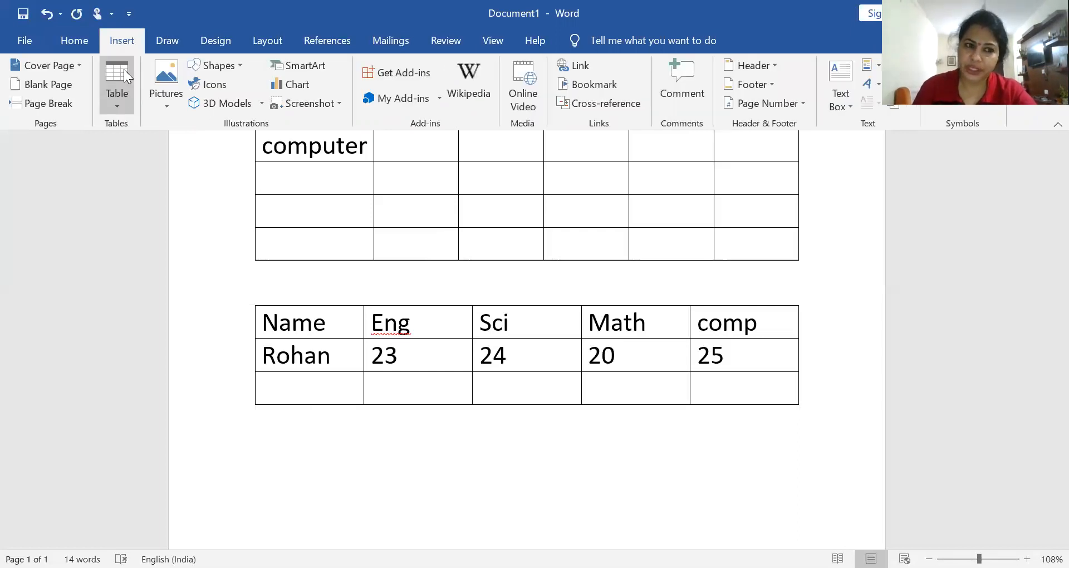
pyautogui.click(124, 69)
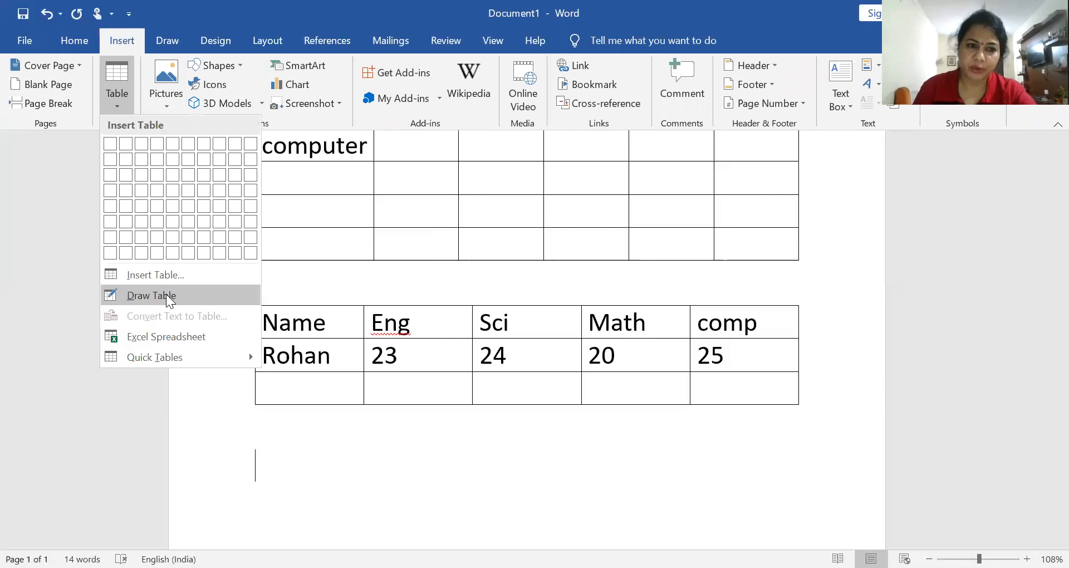
pyautogui.click(177, 289)
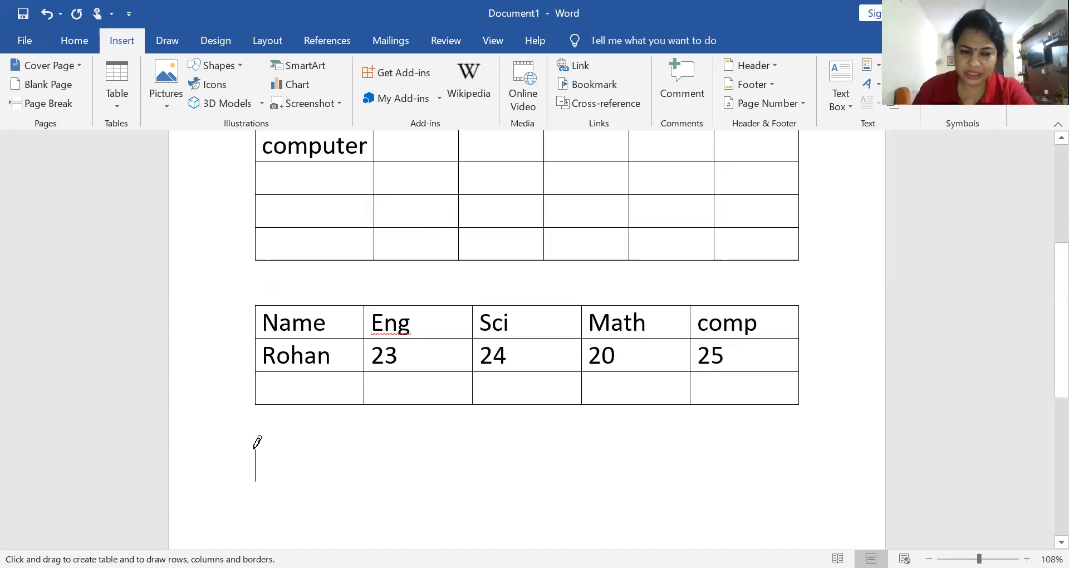
pyautogui.moveTo(255, 449)
pyautogui.mouseDown()
pyautogui.moveTo(259, 478)
pyautogui.moveTo(318, 487)
pyautogui.mouseUp()
pyautogui.moveTo(390, 496)
pyautogui.mouseDown()
pyautogui.moveTo(557, 513)
pyautogui.moveTo(789, 478)
pyautogui.mouseUp()
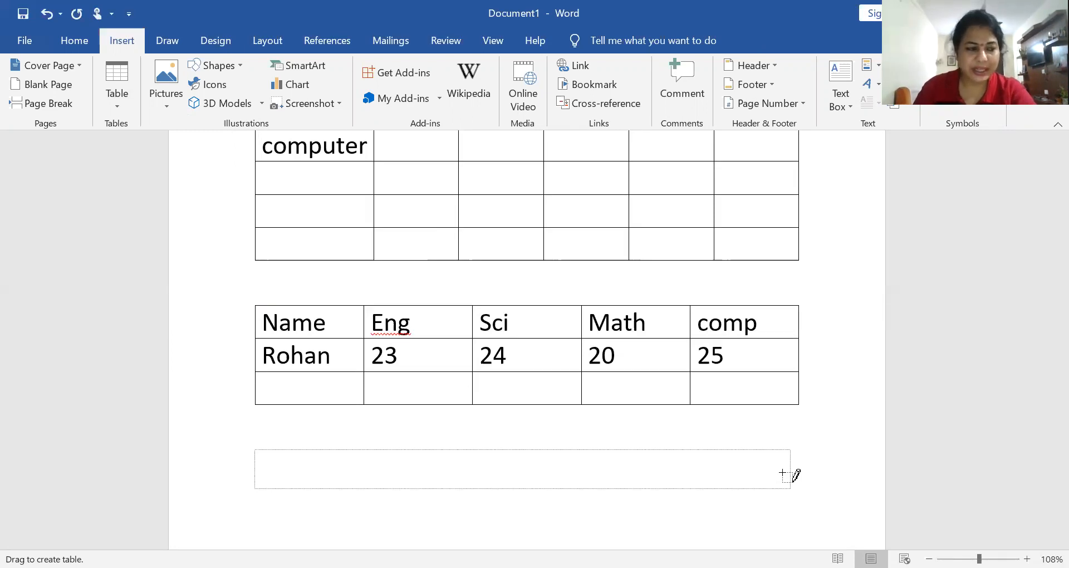
pyautogui.moveTo(789, 479); pyautogui.dragTo(788, 479)
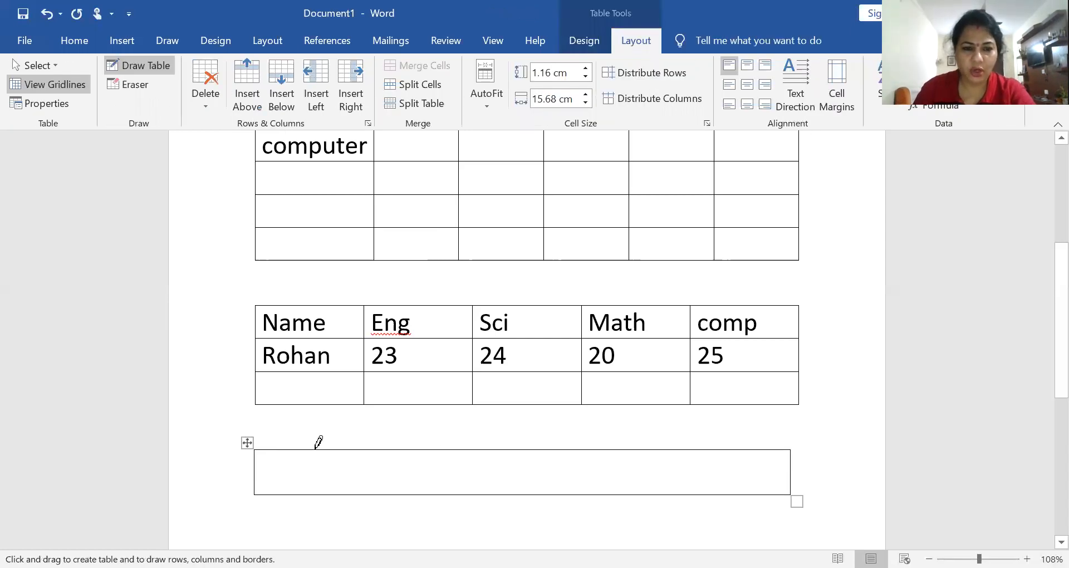
# Step: Try three times to split the drawn one-cell table with a short vertical line from its upper edge, near its left end
pyautogui.moveTo(316, 448); pyautogui.dragTo(326, 482)
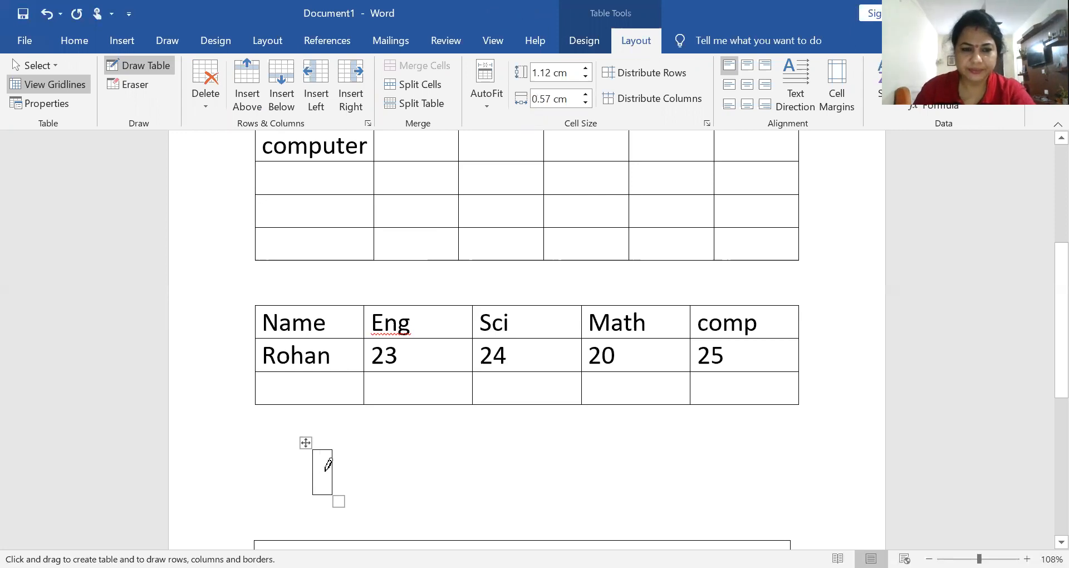
pyautogui.scroll(-3, 451, 450)
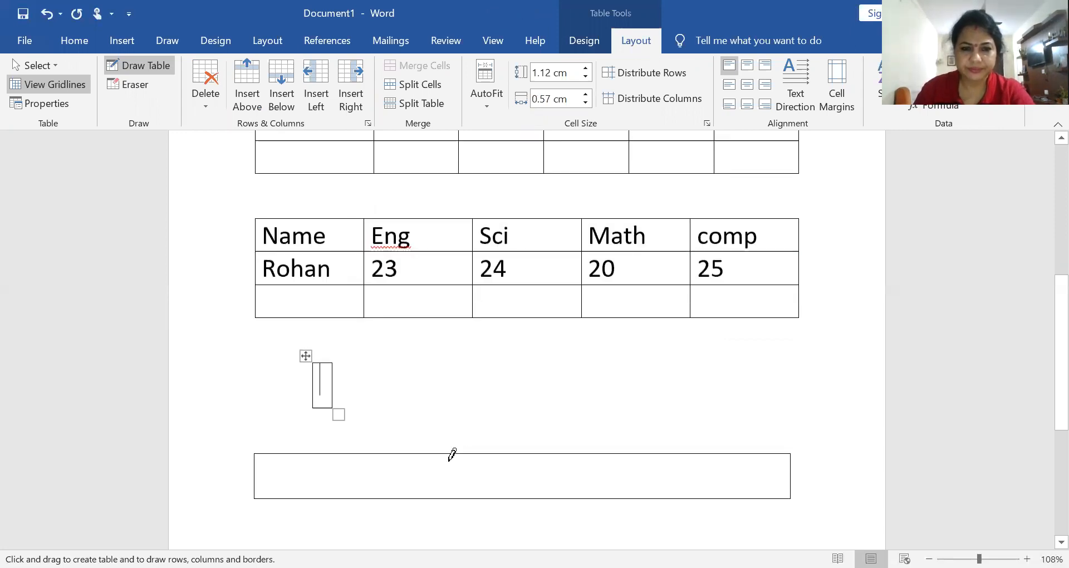
pyautogui.moveTo(321, 451)
pyautogui.mouseDown()
pyautogui.moveTo(327, 481)
pyautogui.moveTo(319, 465)
pyautogui.mouseUp()
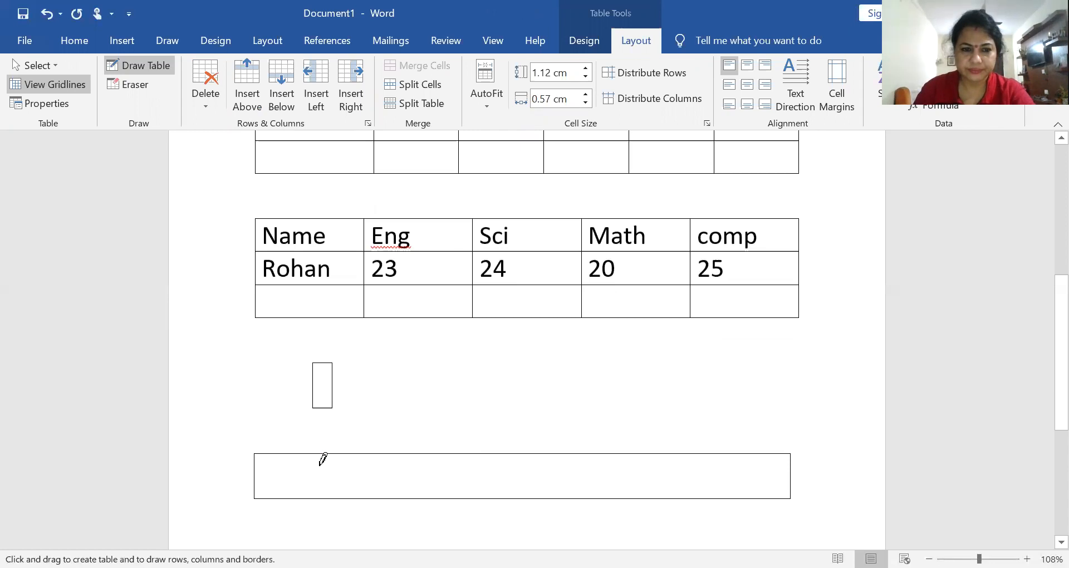
pyautogui.scroll(-4, 380, 453)
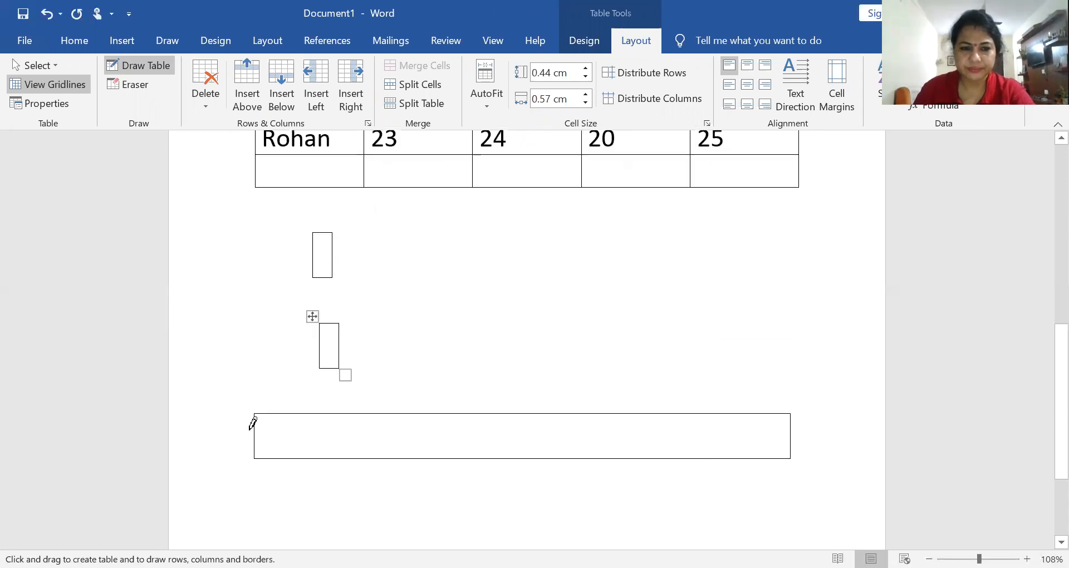
pyautogui.click(277, 432)
pyautogui.moveTo(307, 413); pyautogui.dragTo(308, 448)
pyautogui.scroll(-4, 420, 451)
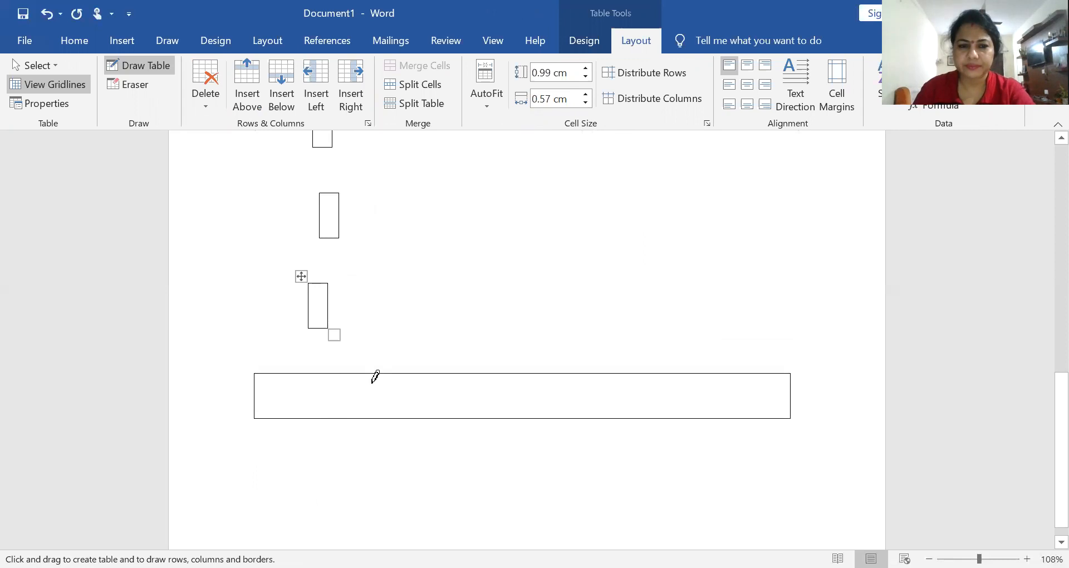
# Step: Divide the drawn table into two rows and three columns, with the first two columns about 3.1 cm and 2.5 cm wide
pyautogui.scroll(-1, 354, 372)
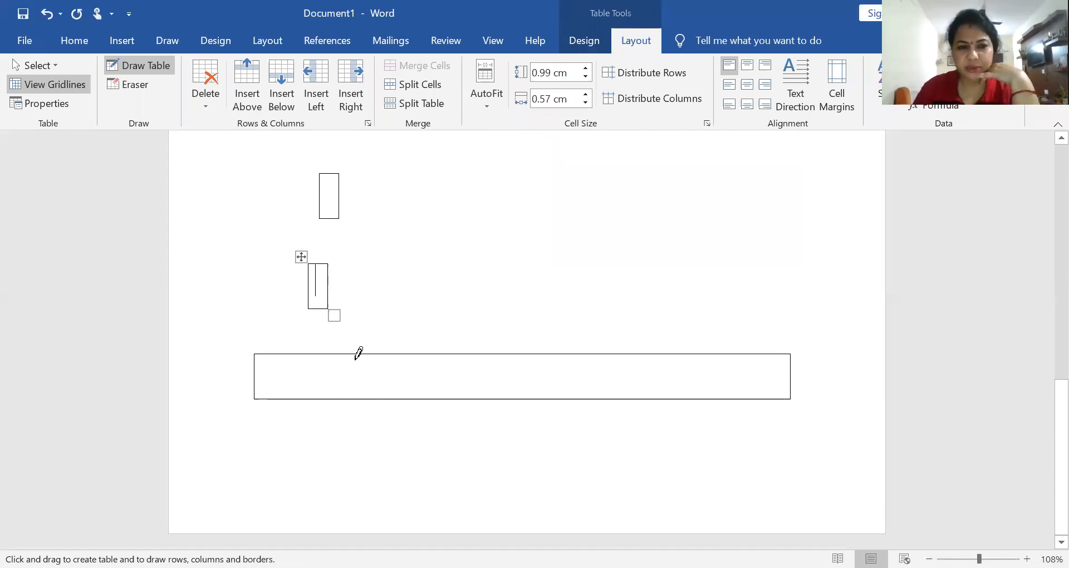
pyautogui.moveTo(360, 354); pyautogui.dragTo(360, 394)
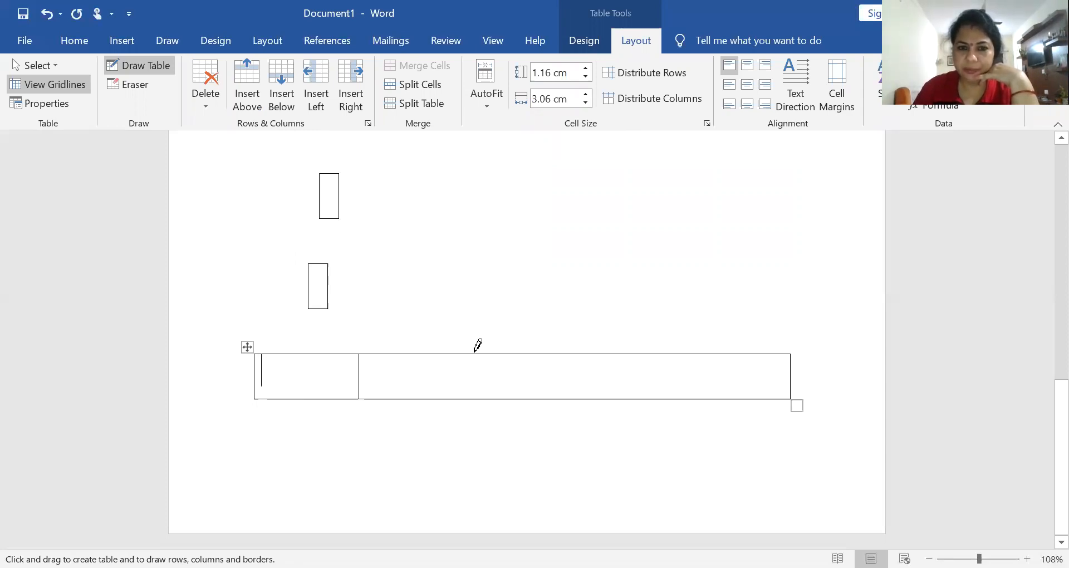
pyautogui.moveTo(473, 354)
pyautogui.mouseDown()
pyautogui.moveTo(472, 390)
pyautogui.moveTo(457, 360)
pyautogui.mouseUp()
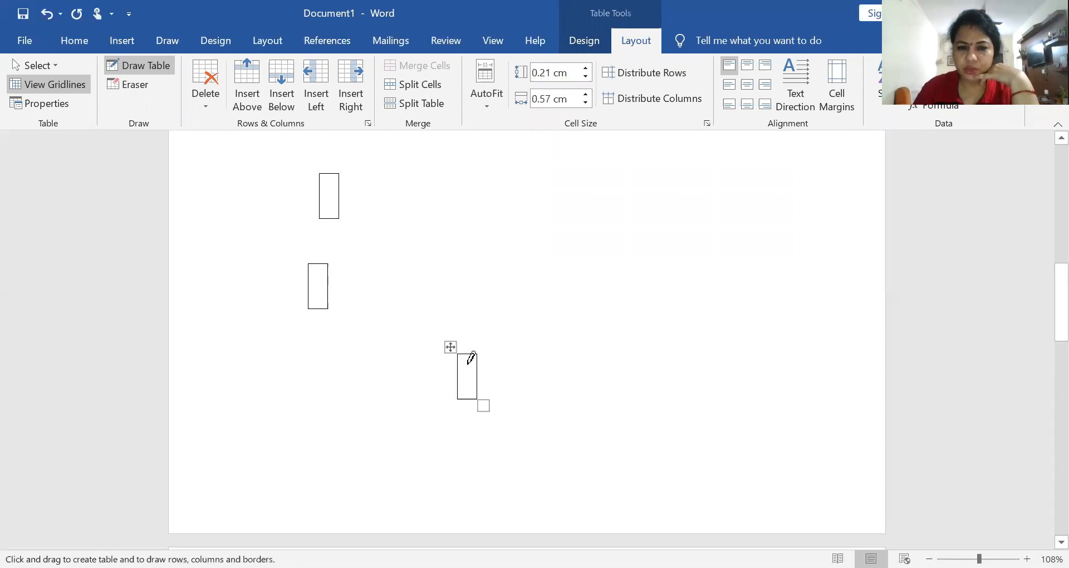
pyautogui.scroll(-5, 457, 389)
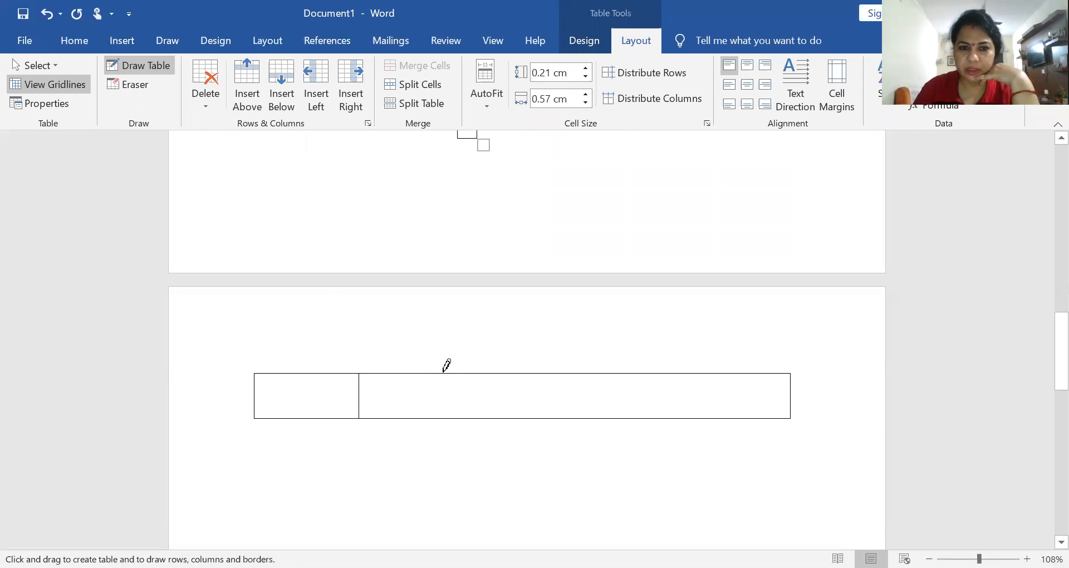
pyautogui.moveTo(446, 373); pyautogui.dragTo(444, 419)
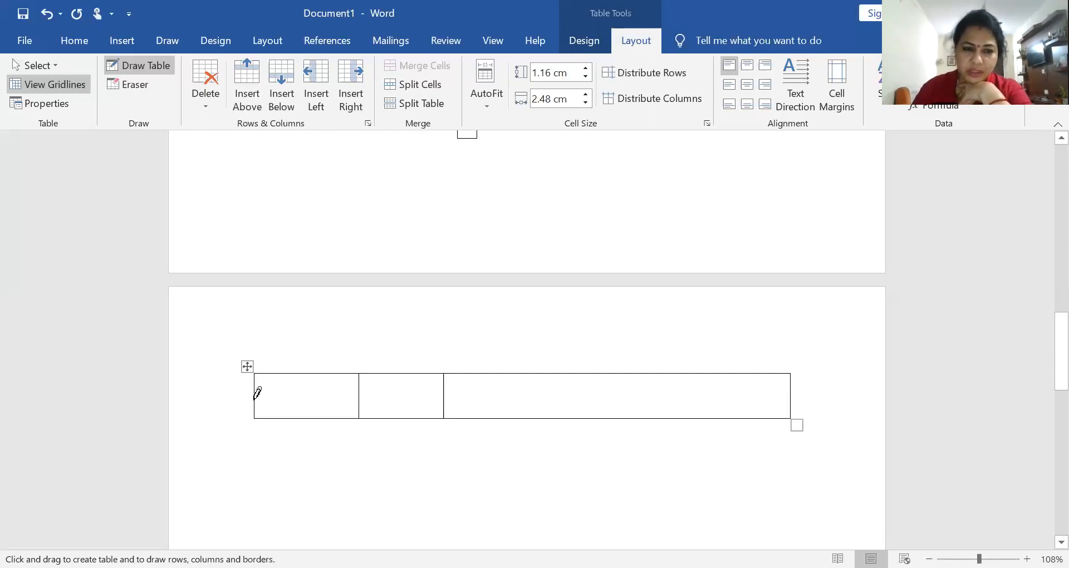
pyautogui.moveTo(273, 393); pyautogui.dragTo(718, 394)
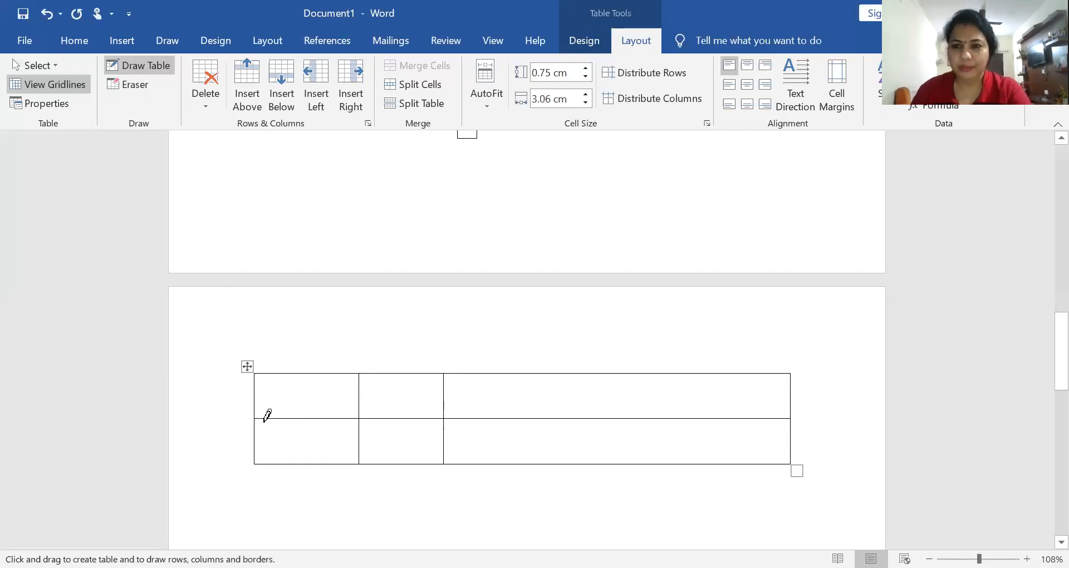
pyautogui.scroll(5, 261, 389)
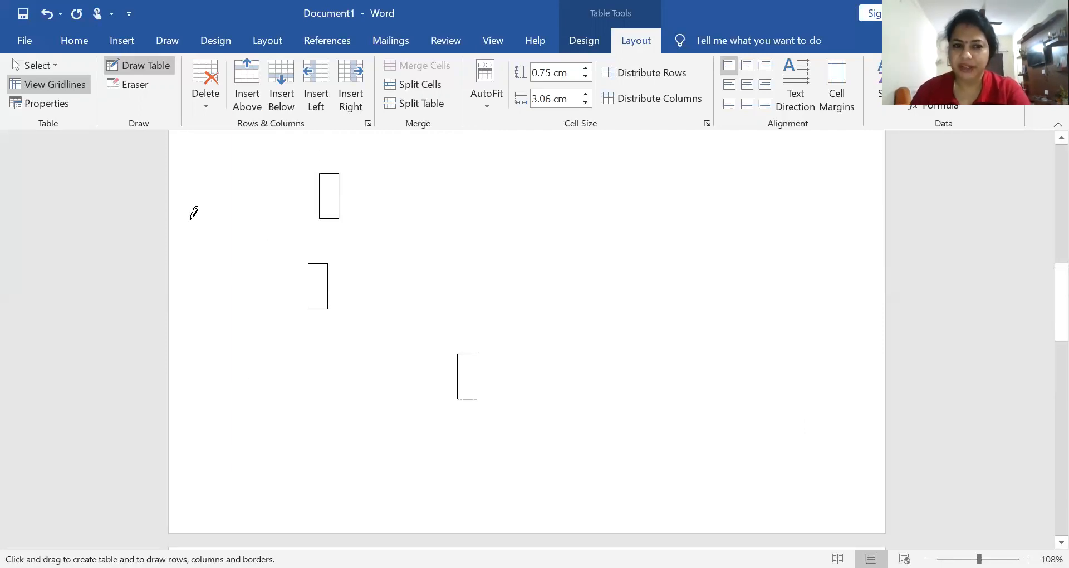
pyautogui.scroll(-5, 294, 378)
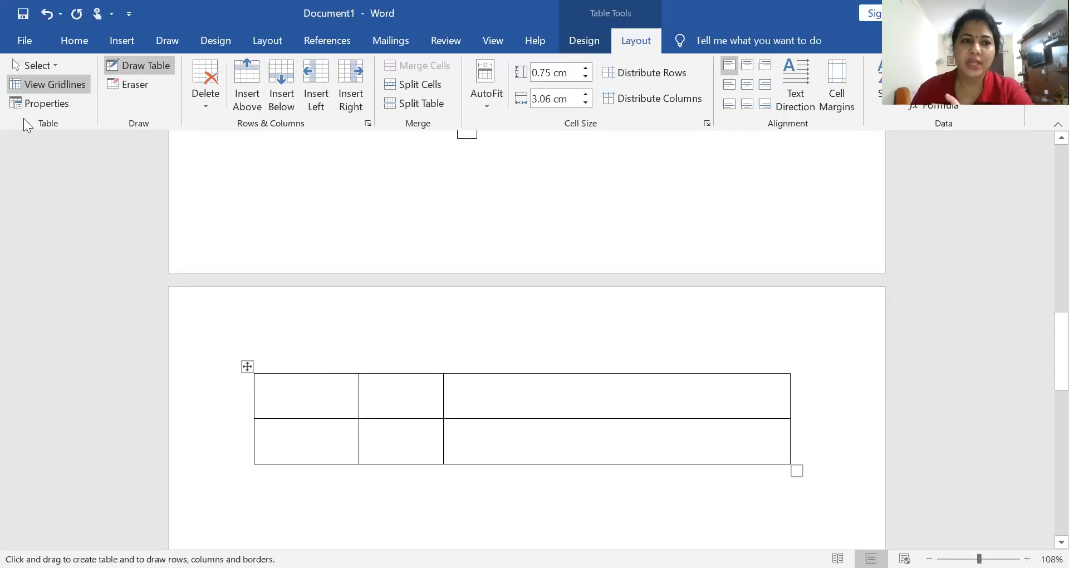
pyautogui.click(121, 43)
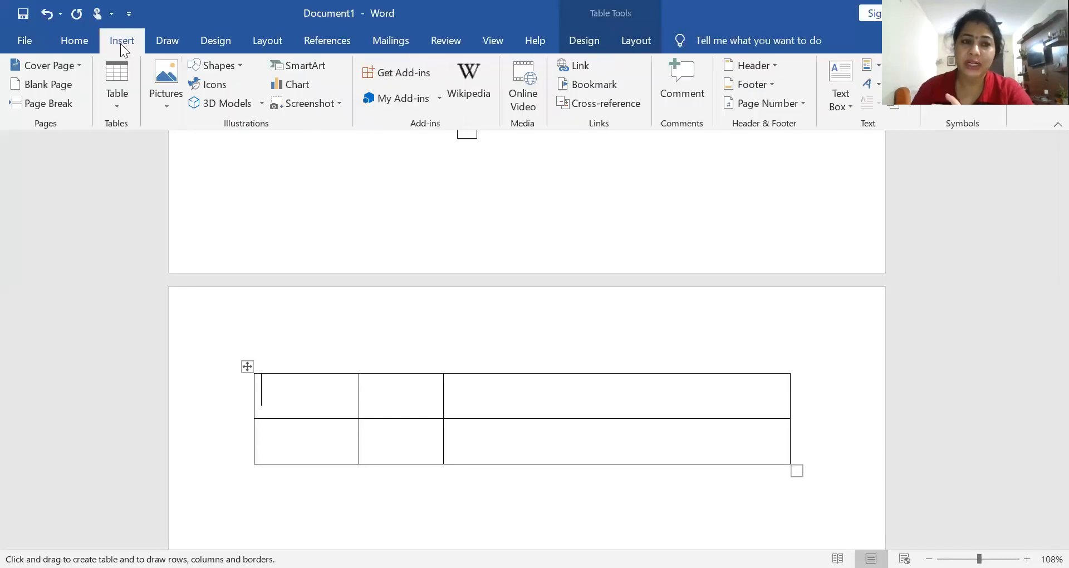
pyautogui.click(128, 106)
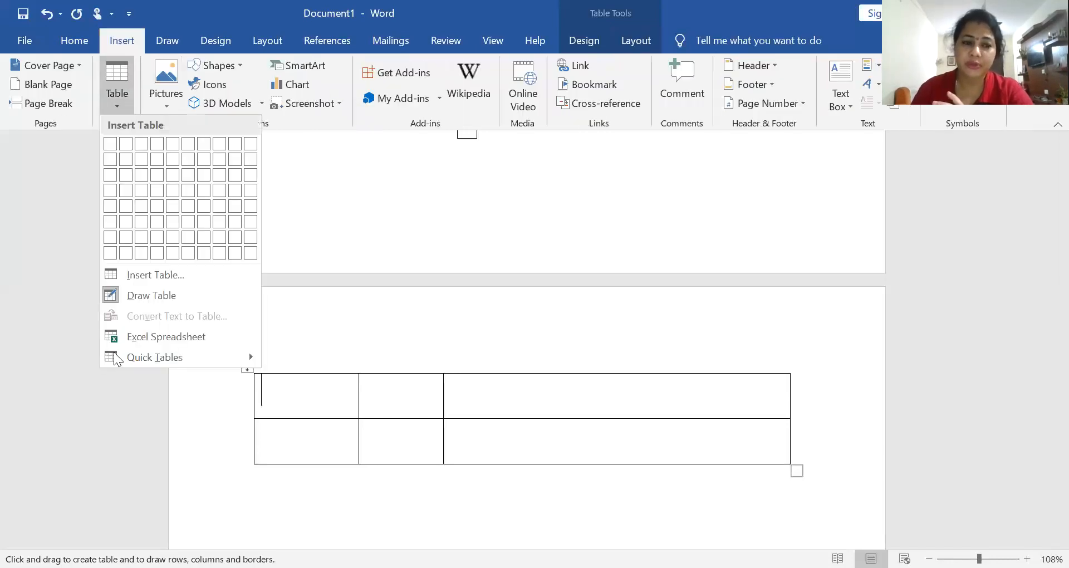
pyautogui.moveTo(135, 367)
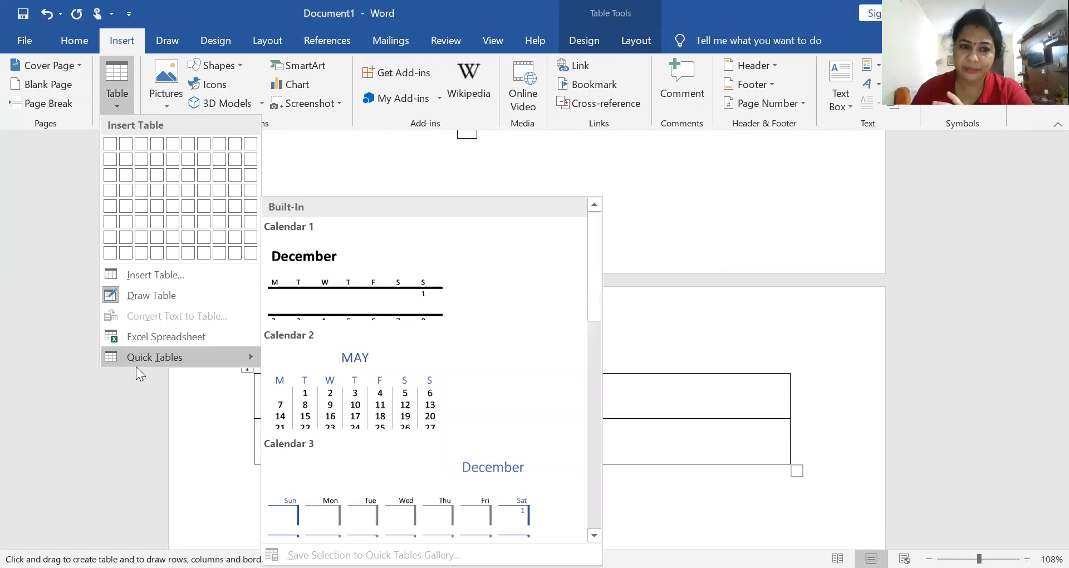
pyautogui.click(694, 317)
# Step: Add a blank line below the drawn table and insert the With Subheads 1 quick table there
pyautogui.scroll(-5, 480, 437)
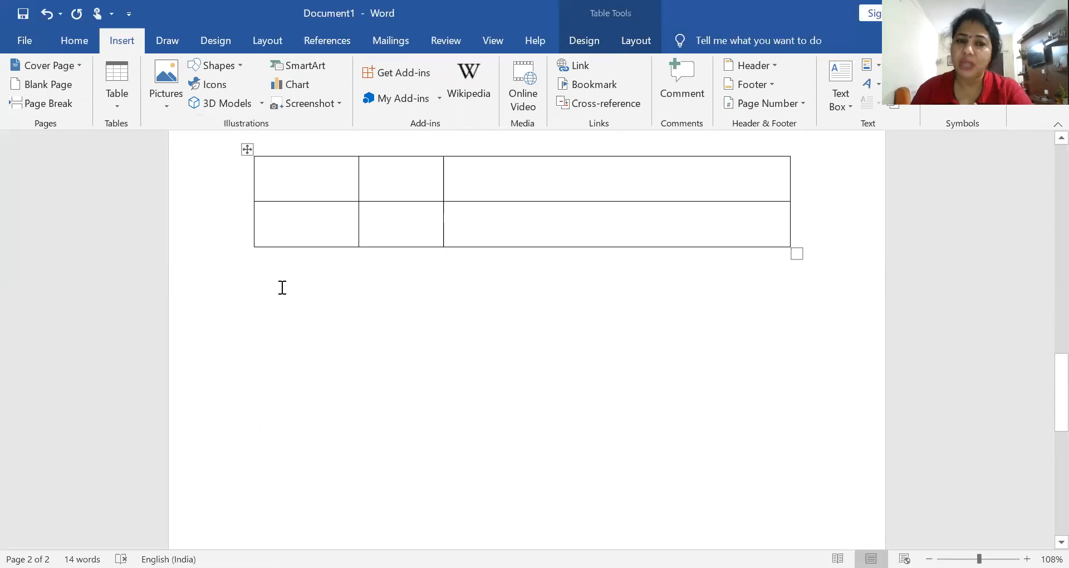
pyautogui.click(281, 286)
pyautogui.press('Return')
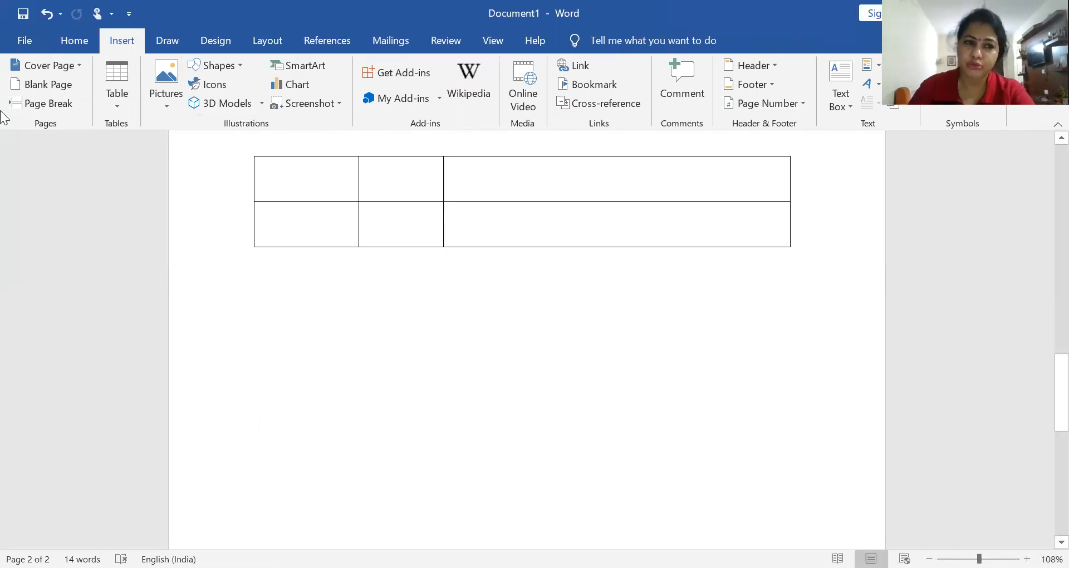
pyautogui.click(126, 80)
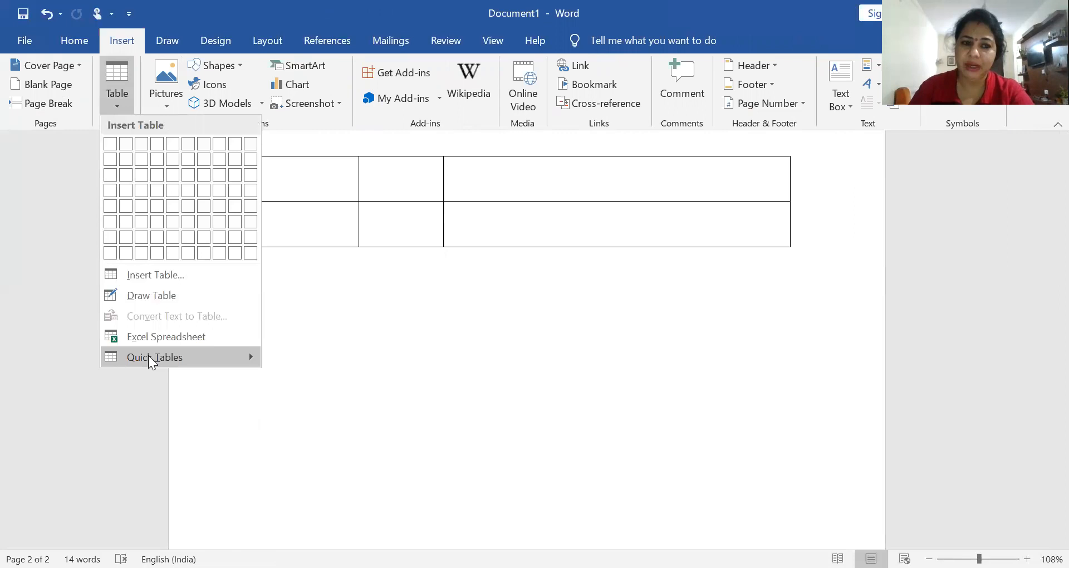
pyautogui.moveTo(152, 359)
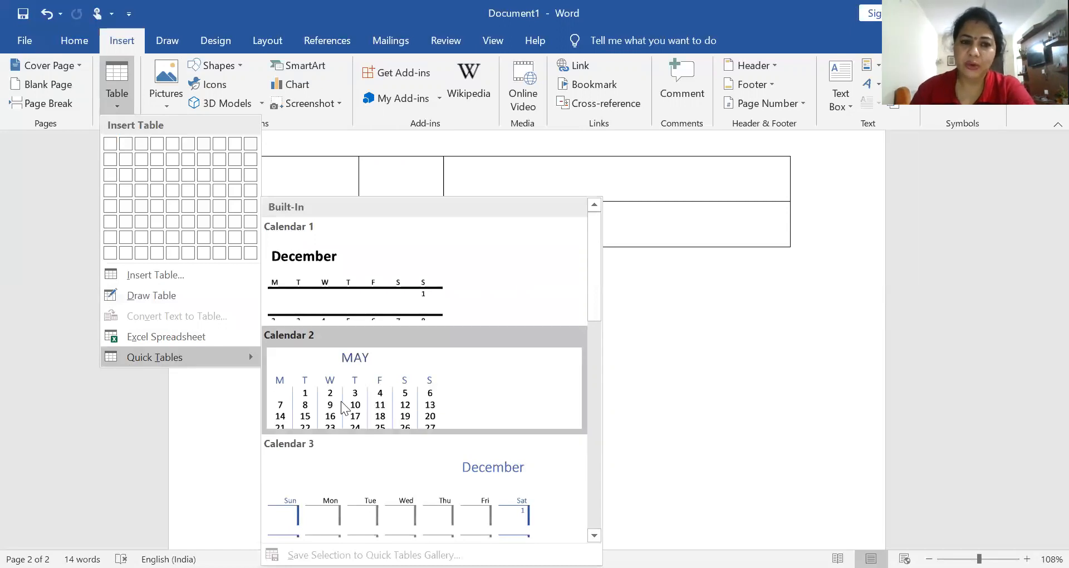
pyautogui.scroll(-5, 347, 343)
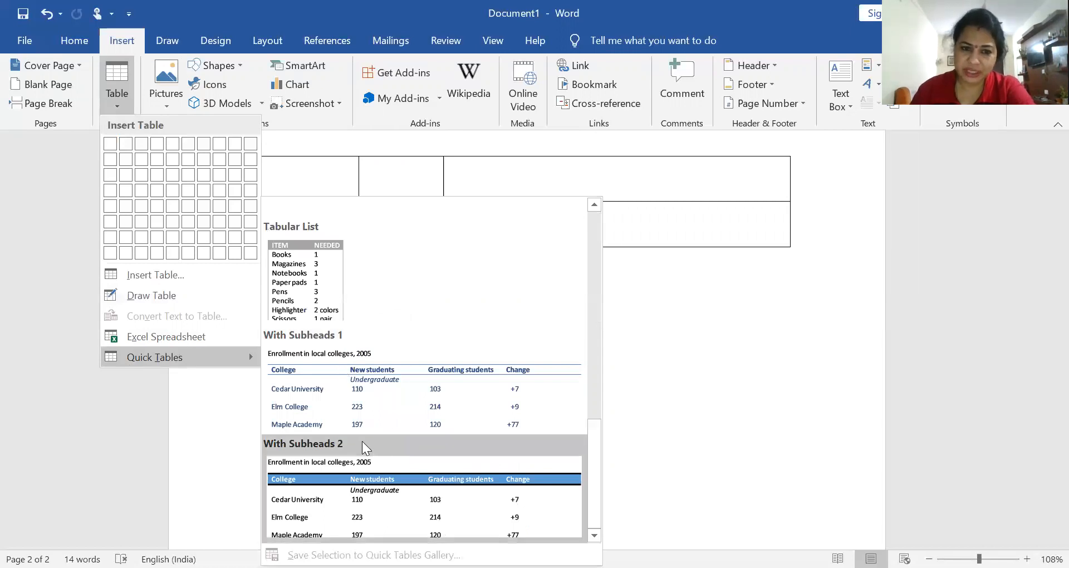
pyautogui.click(364, 413)
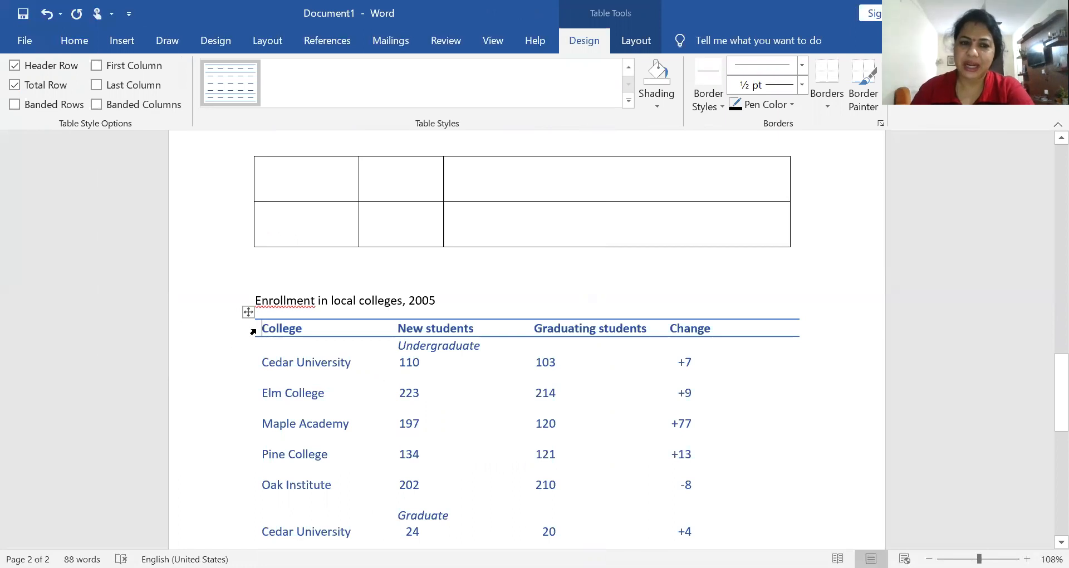
# Step: Replace the quick table's header row with the headings Name, Mark and total
pyautogui.click(221, 343)
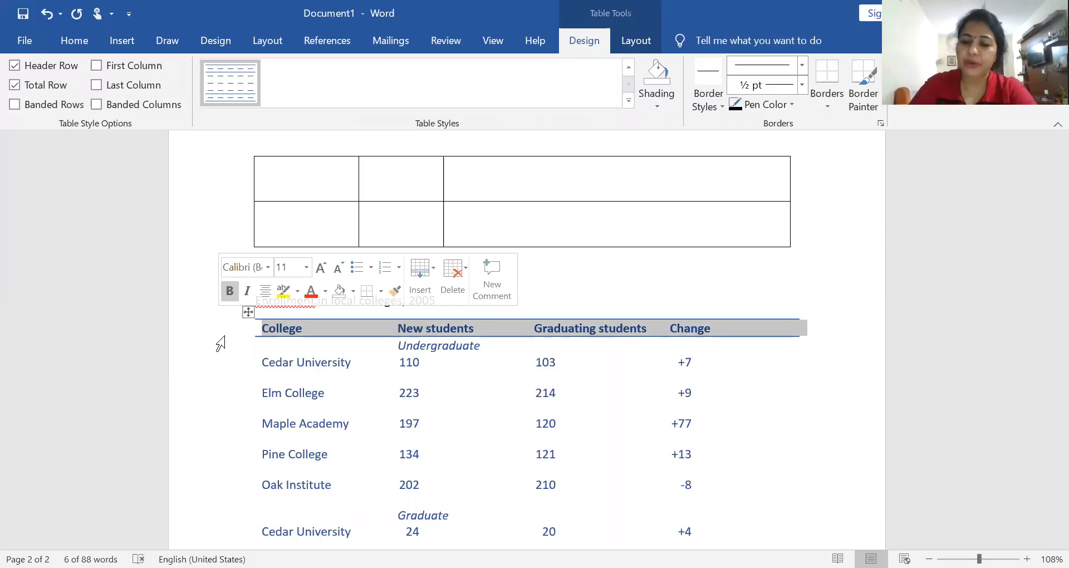
pyautogui.press('Delete')
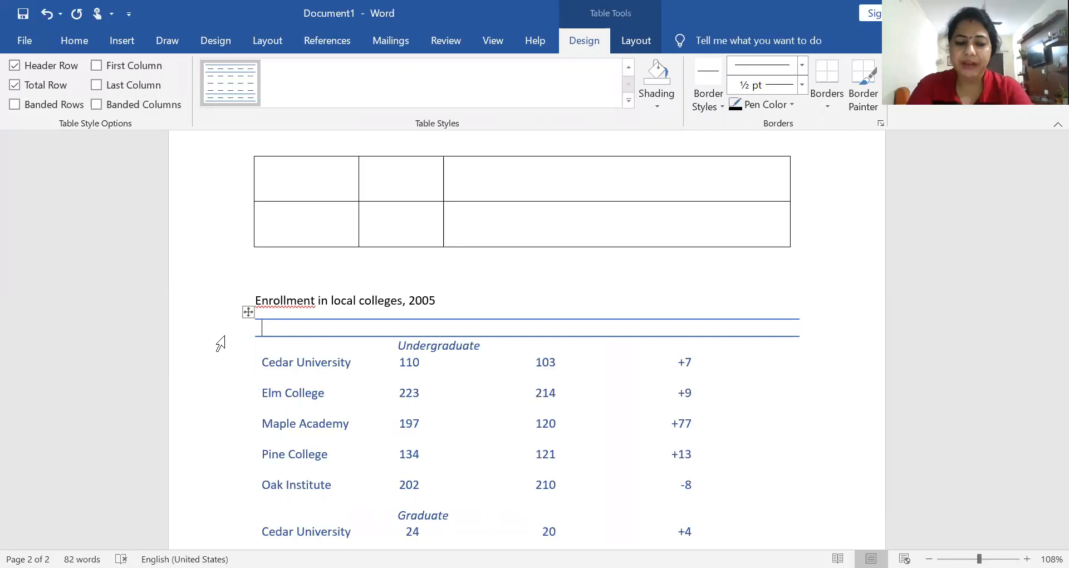
pyautogui.write('name ')
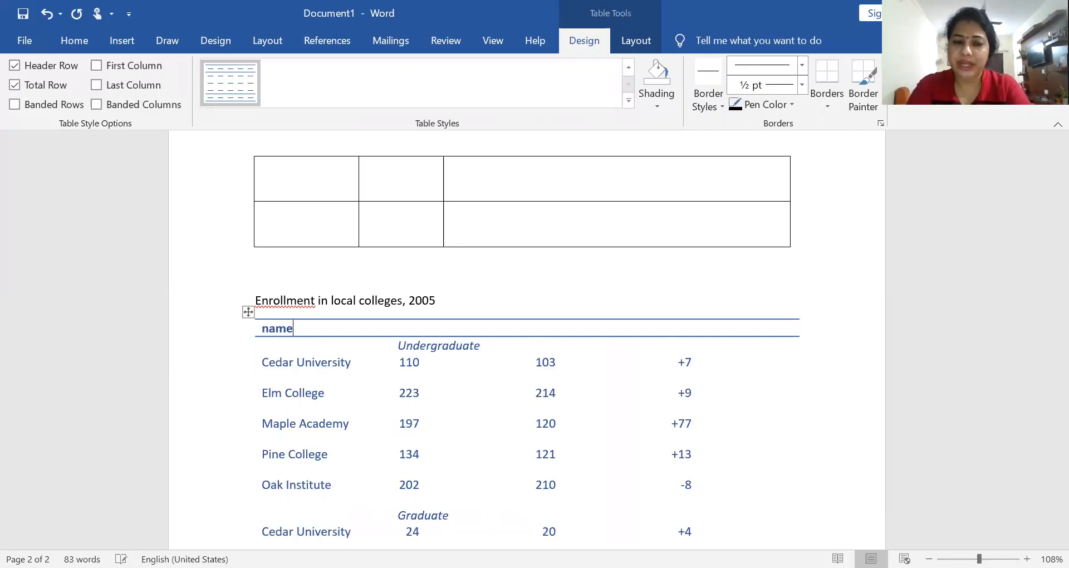
pyautogui.write('mark')
pyautogui.press('Tab')
pyautogui.write('t')
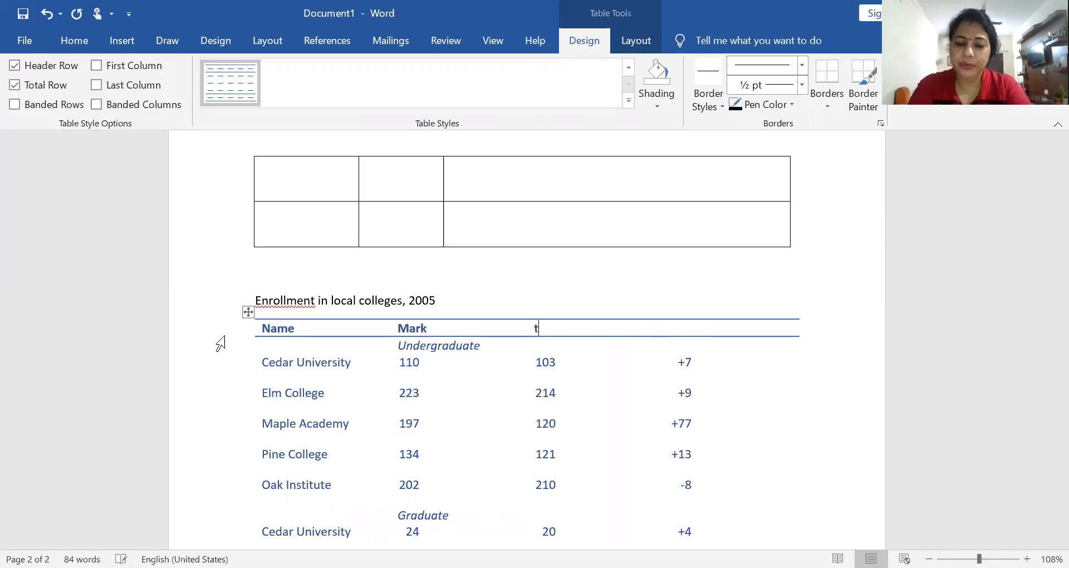
pyautogui.write('otal')
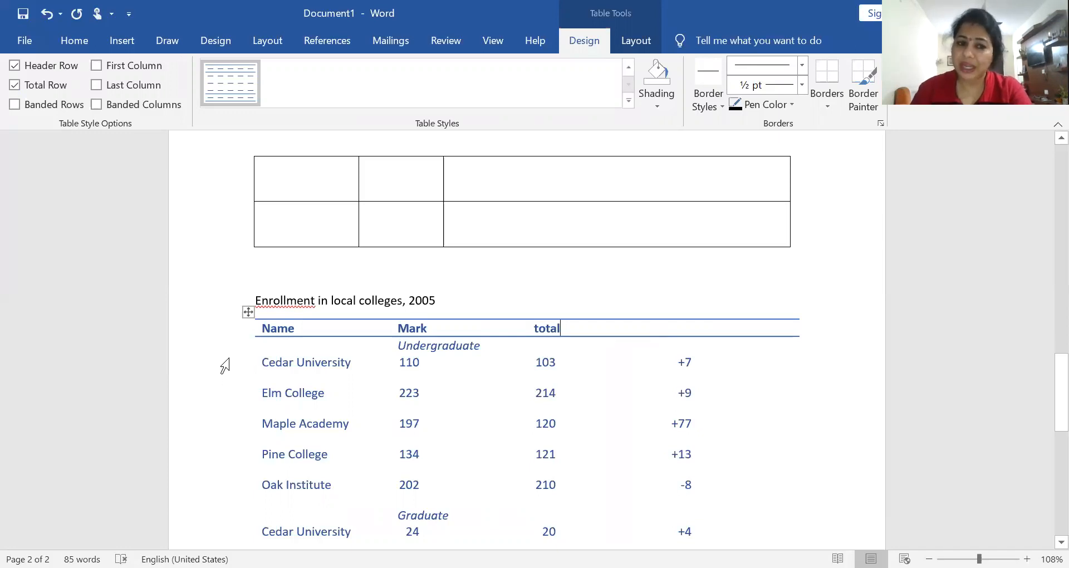
# Step: Clear the college data between the header and Total rows of the quick table, including the Undergraduate subheading
pyautogui.moveTo(221, 374); pyautogui.dragTo(696, 476)
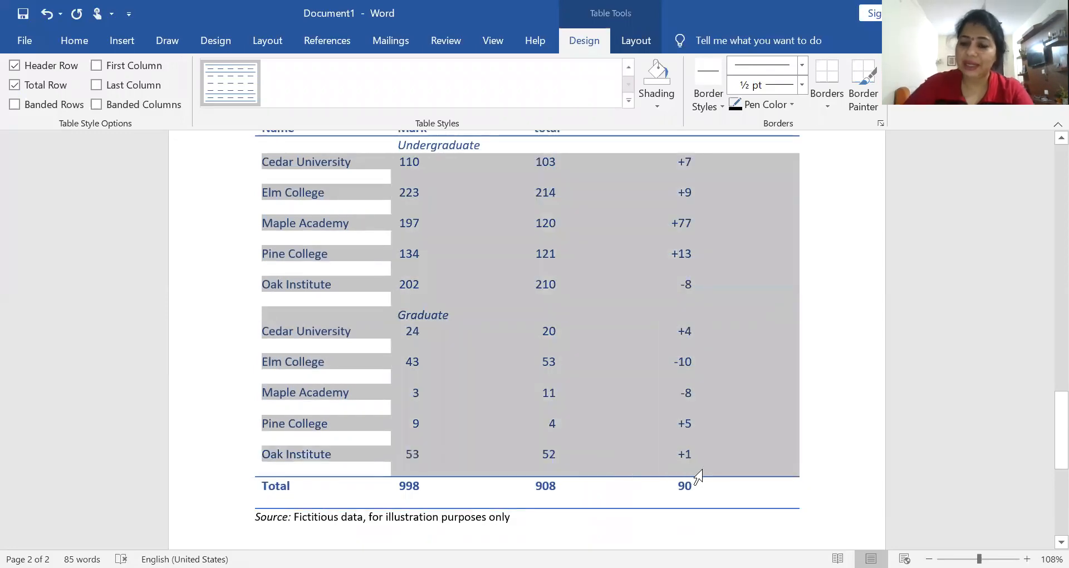
pyautogui.press('Delete')
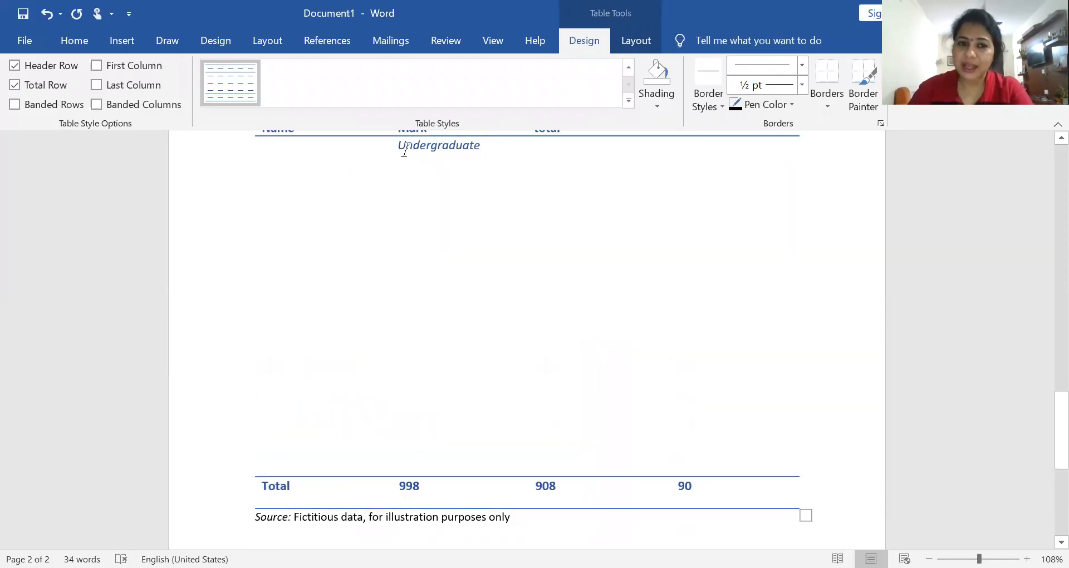
pyautogui.click(426, 153)
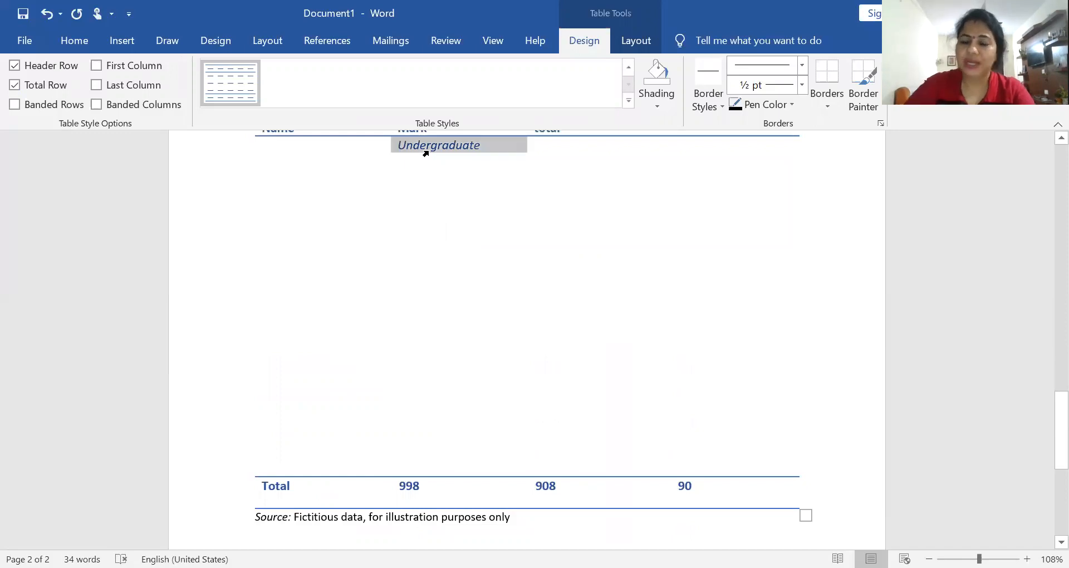
pyautogui.press('Delete')
# Step: Add a new line below the quick table's source note and enter "Iam going ro the" on it
pyautogui.scroll(2, 56, 173)
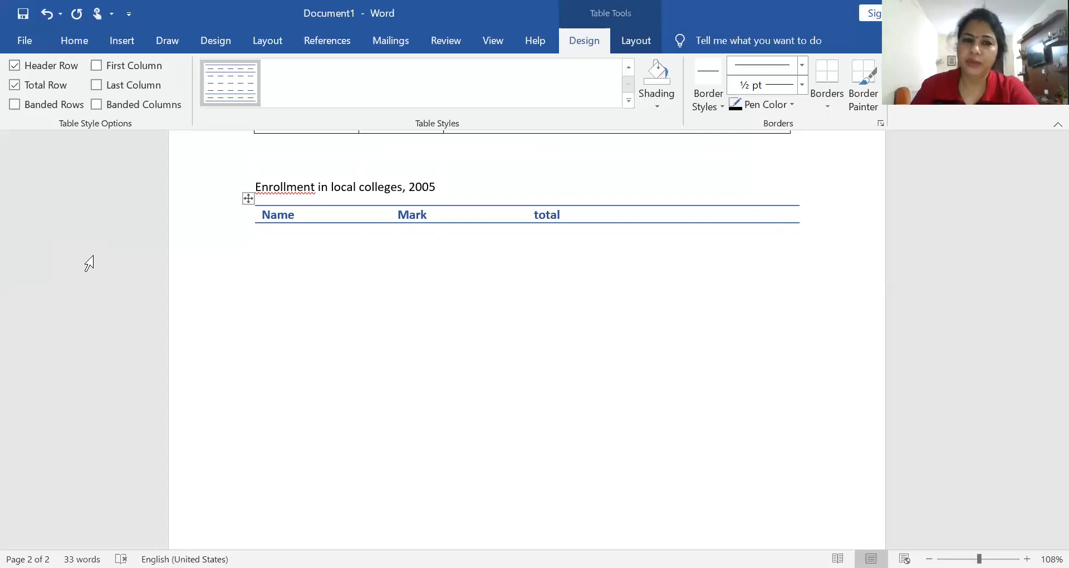
pyautogui.scroll(-5, 200, 315)
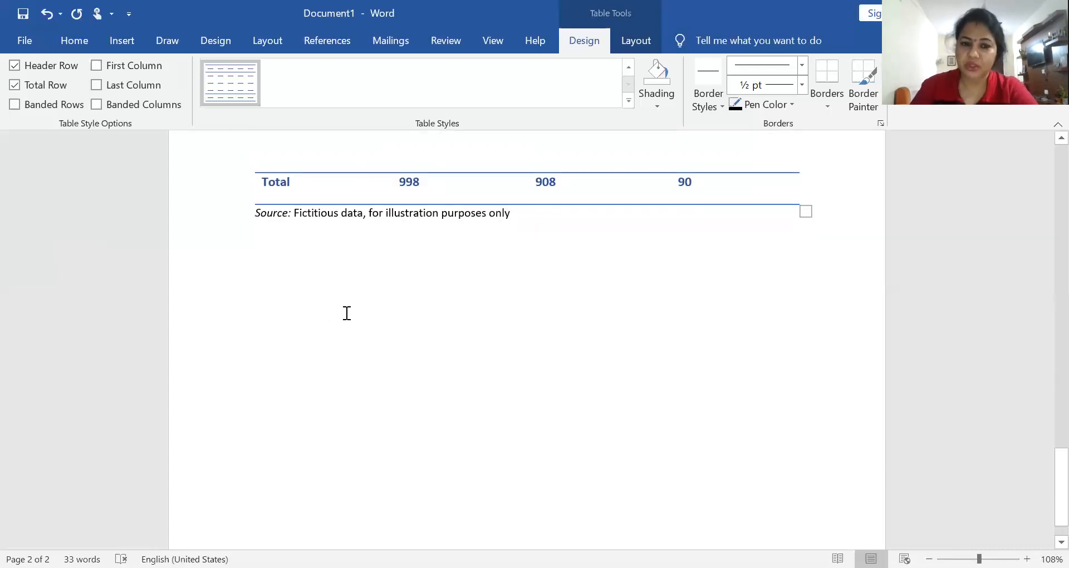
pyautogui.scroll(-2, 346, 313)
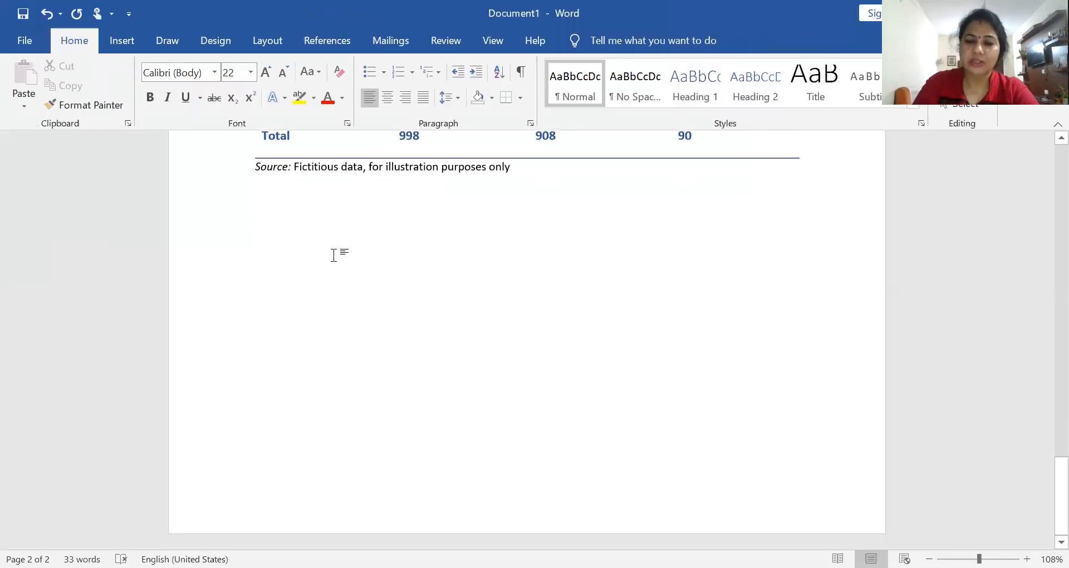
pyautogui.press('Return')
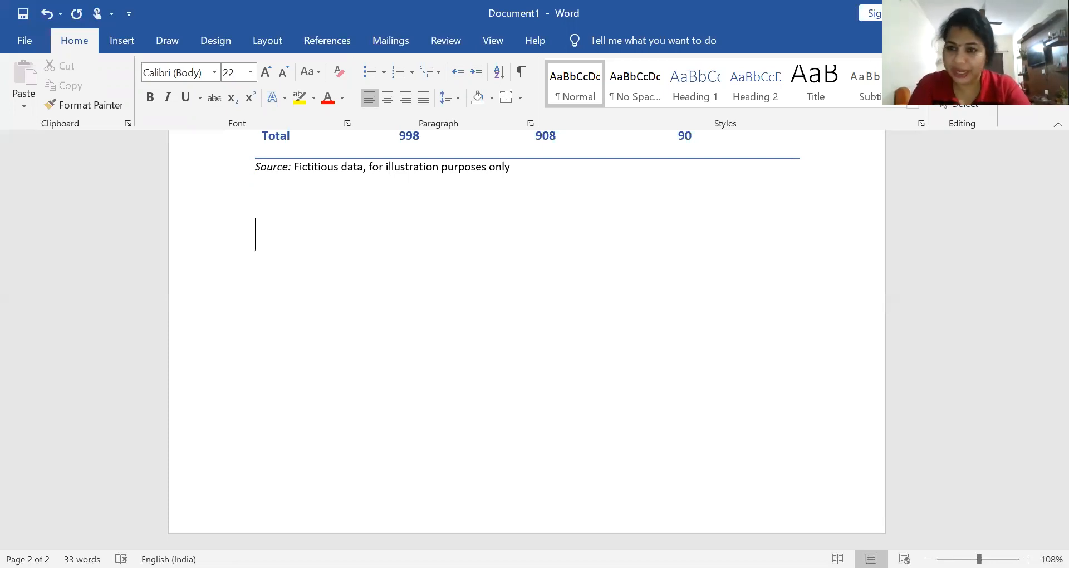
pyautogui.write('iam going ro the')
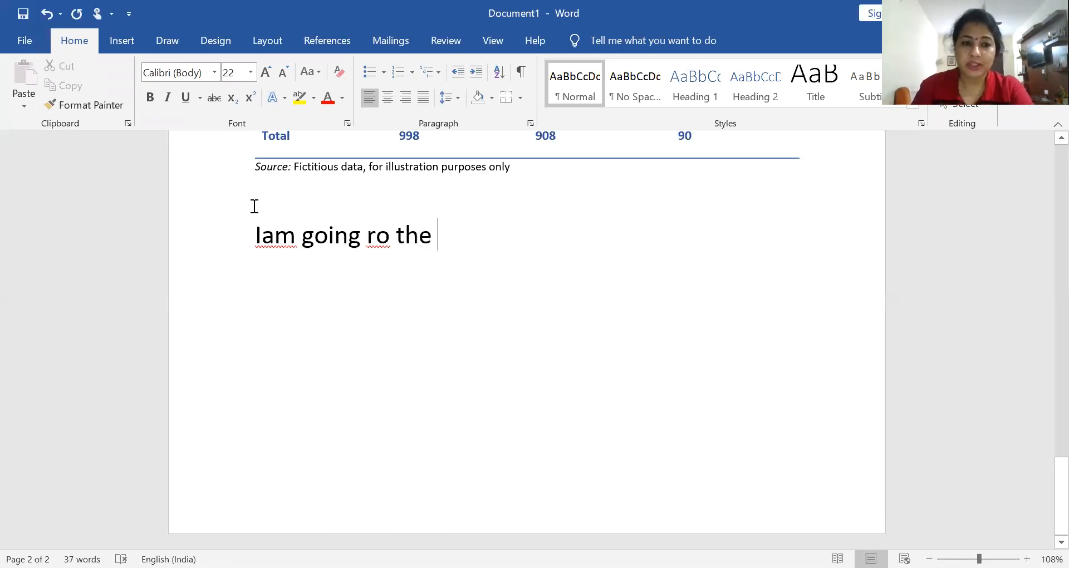
# Step: Correct the spacing and spelling of the new sentence and complete it to read "I am going to the school"
pyautogui.click(263, 237)
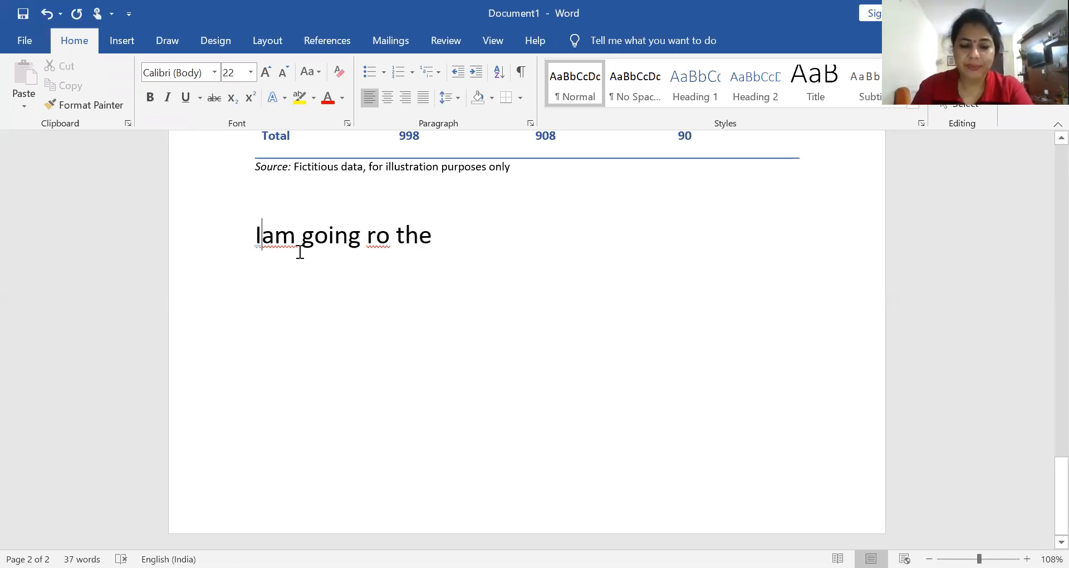
pyautogui.click(381, 240)
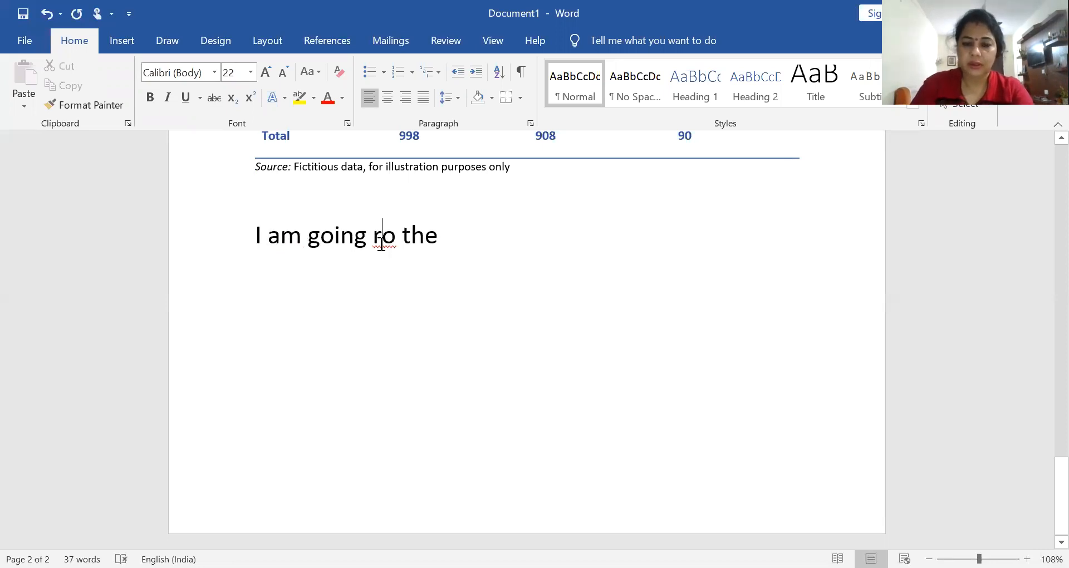
pyautogui.press('BackSpace')
pyautogui.write('t')
pyautogui.press('End')
pyautogui.write('sc')
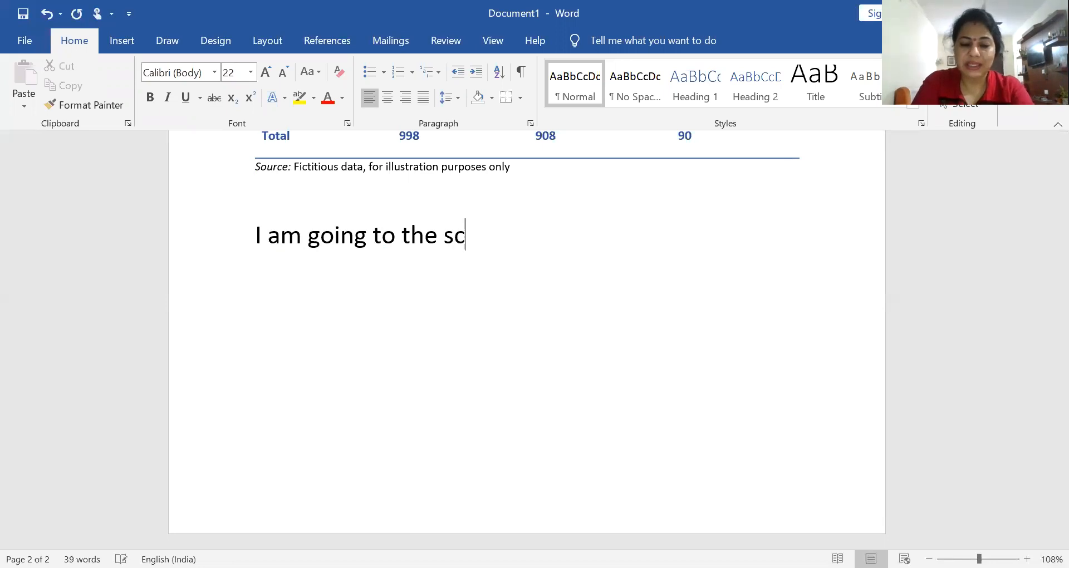
pyautogui.write('hool')
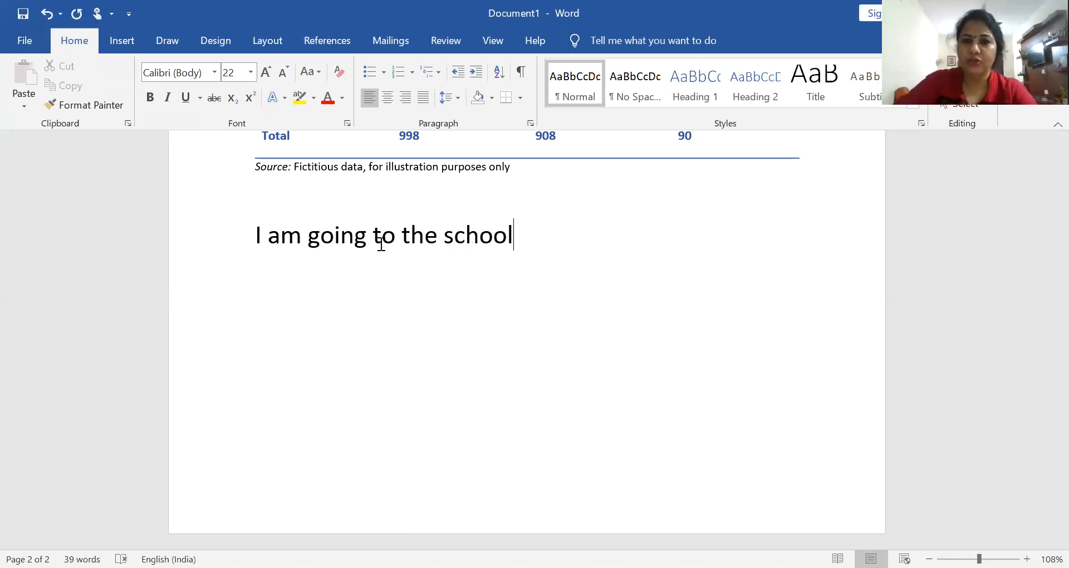
pyautogui.press('super')
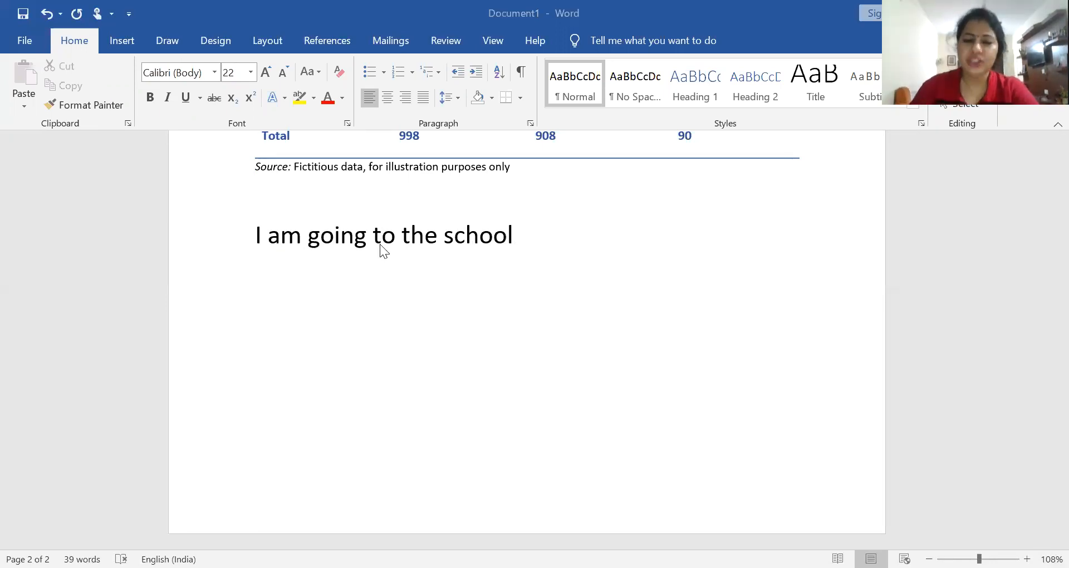
pyautogui.click(513, 256)
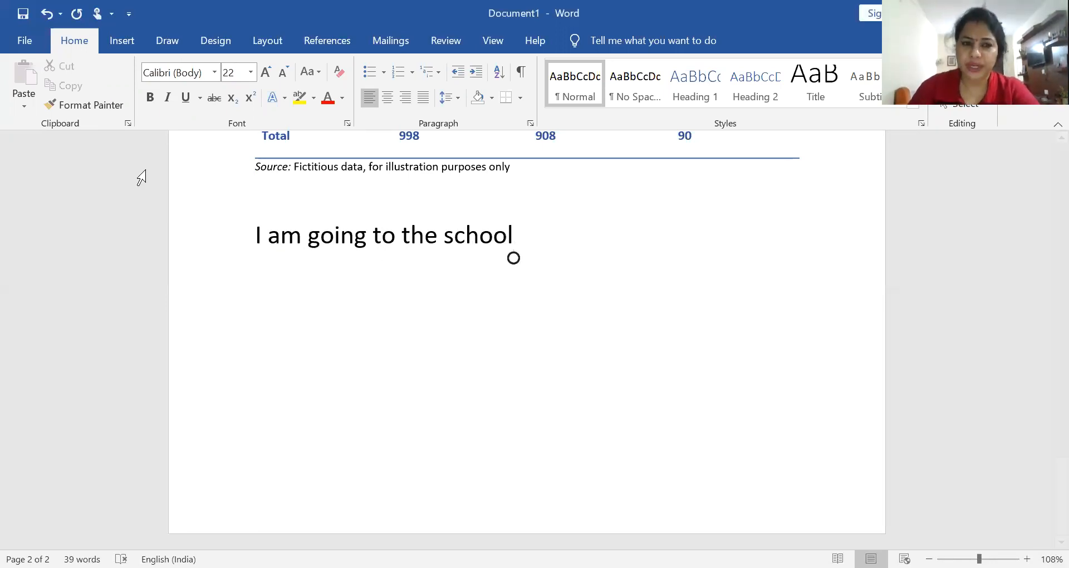
# Step: Convert the sentence "I am going to the school" into a five-column table, separating text at paragraphs with automatic fixed column width
pyautogui.click(216, 245)
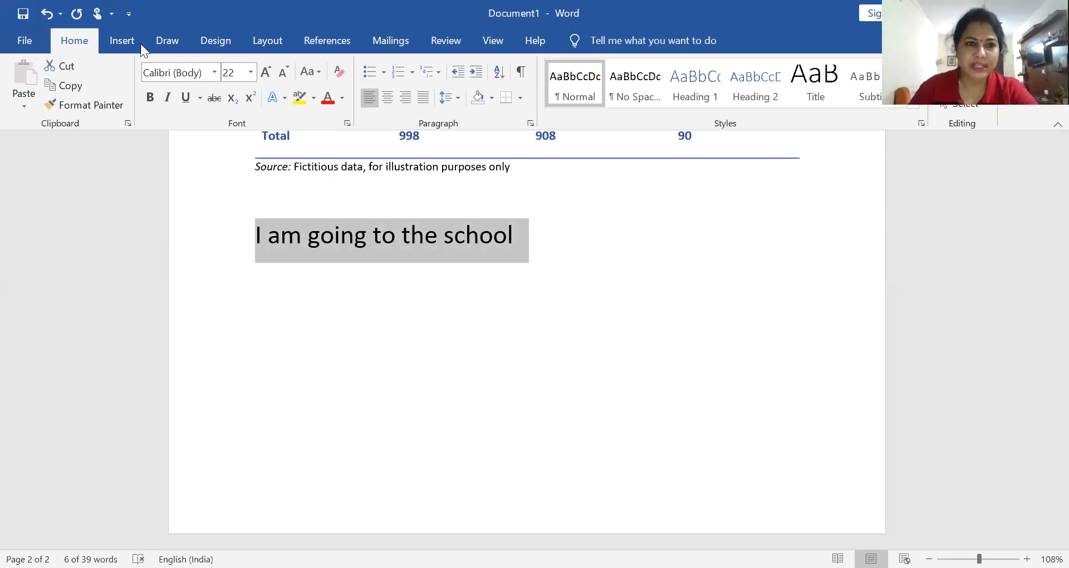
pyautogui.click(122, 41)
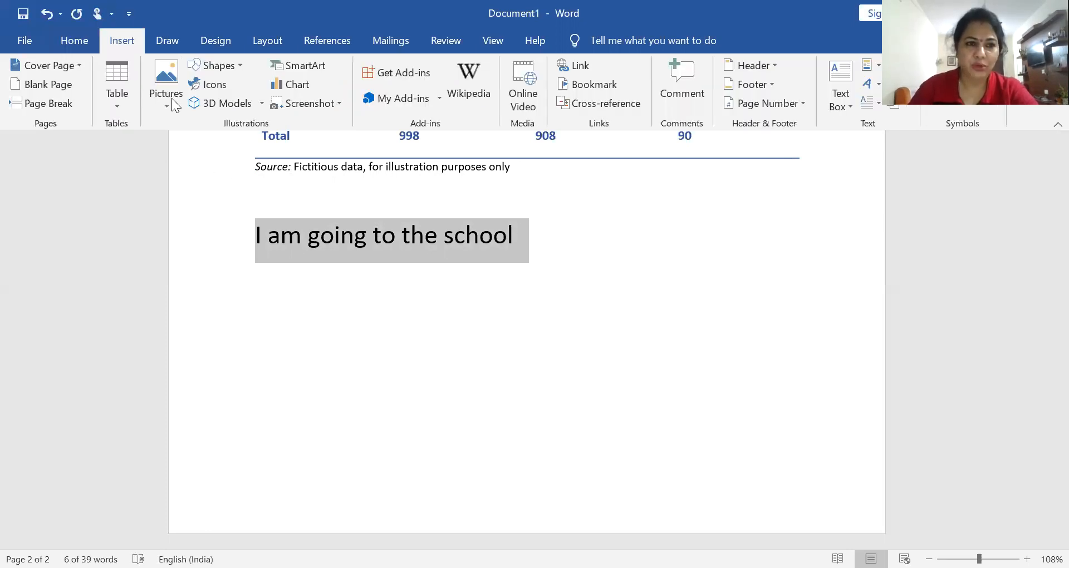
pyautogui.click(111, 109)
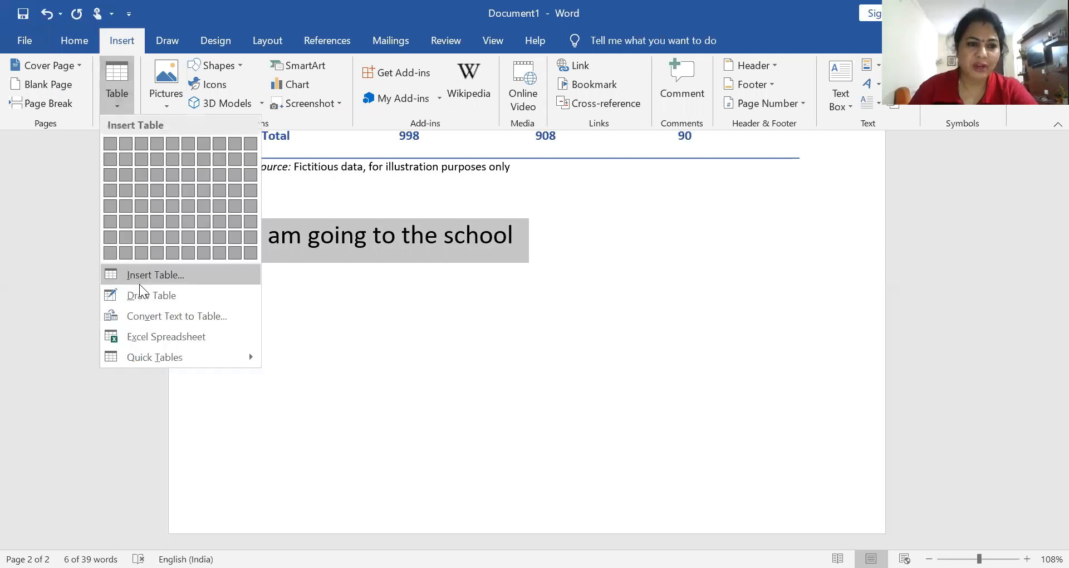
pyautogui.click(152, 315)
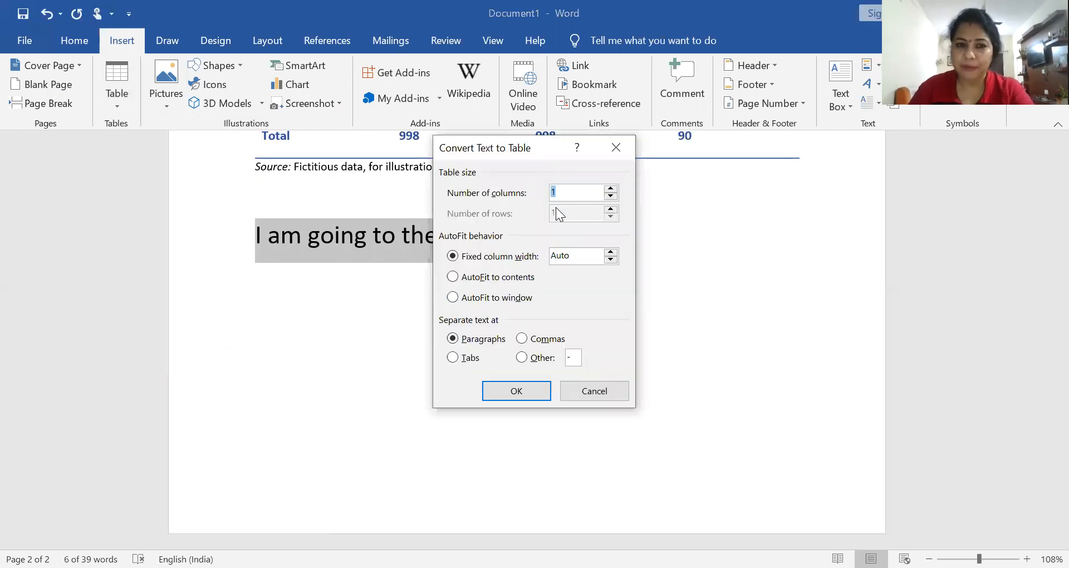
pyautogui.write('5')
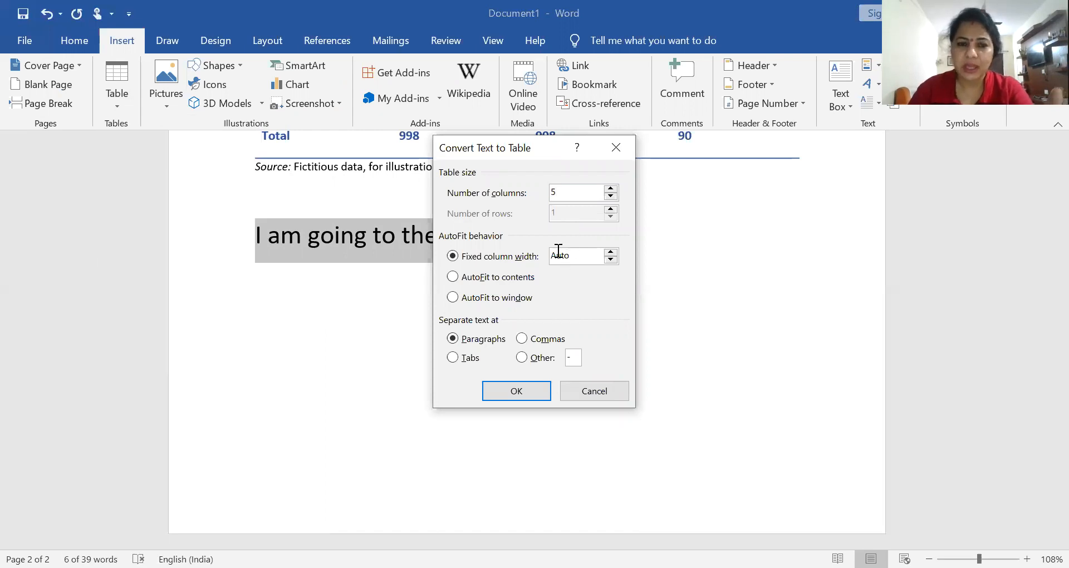
pyautogui.click(540, 389)
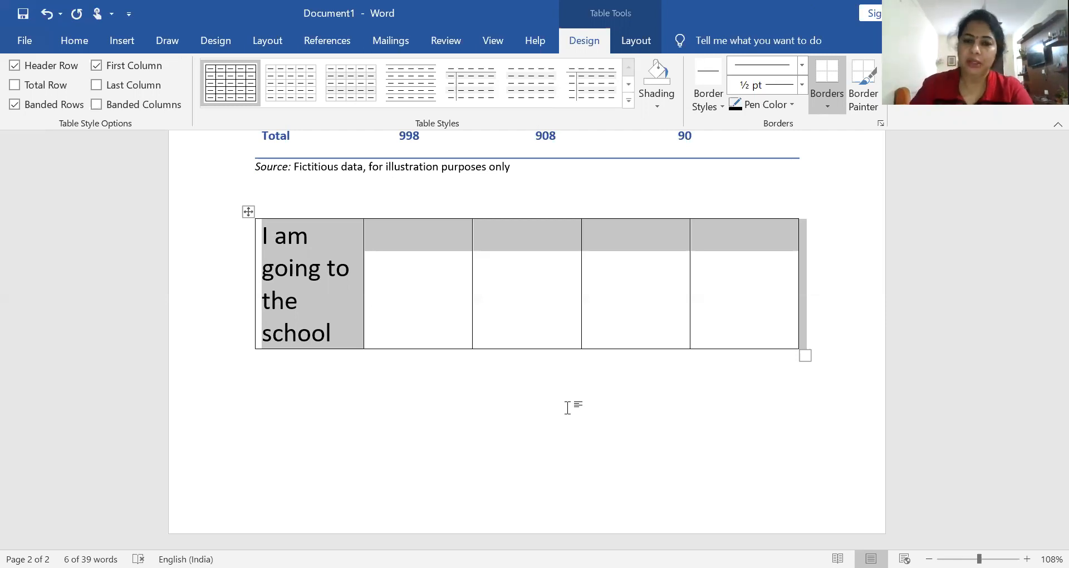
pyautogui.click(537, 449)
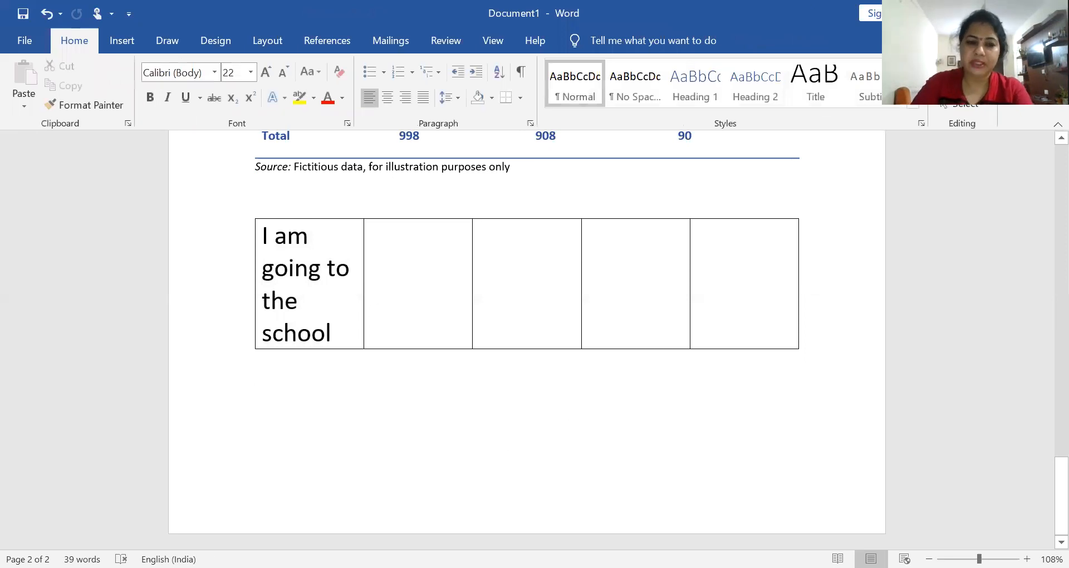
# Step: Insert a page break below the converted table and enter the tab-separated headings Book, price and edition on the new page
pyautogui.hotkey('ctrl', 'Return')
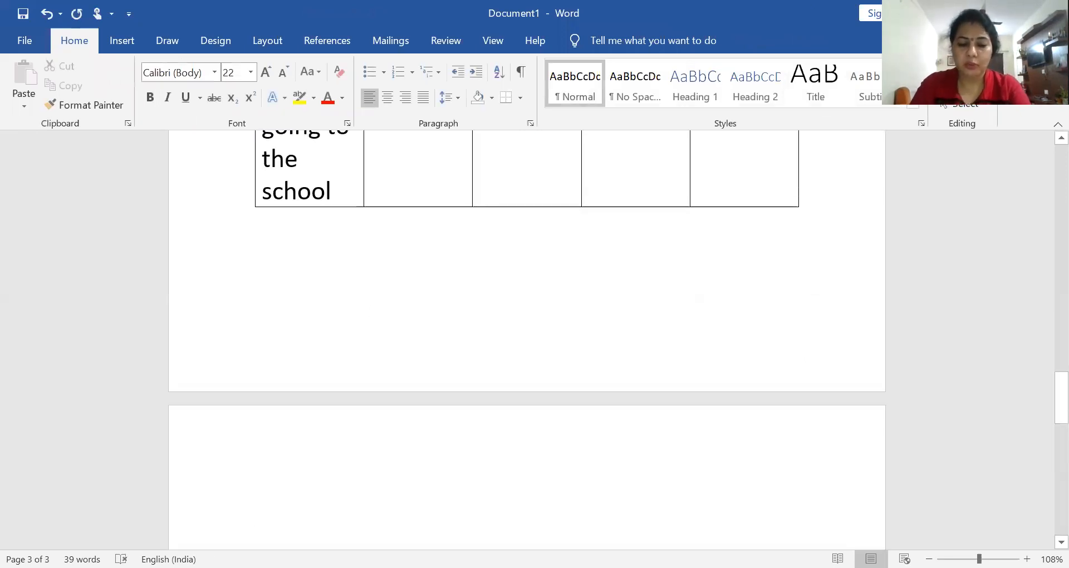
pyautogui.write('book')
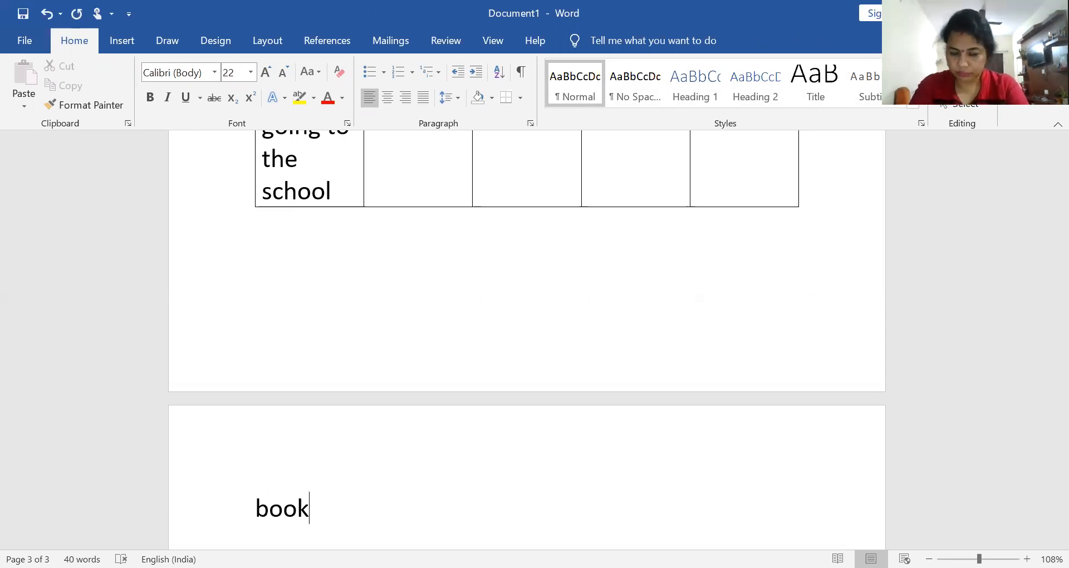
pyautogui.press('Tab')
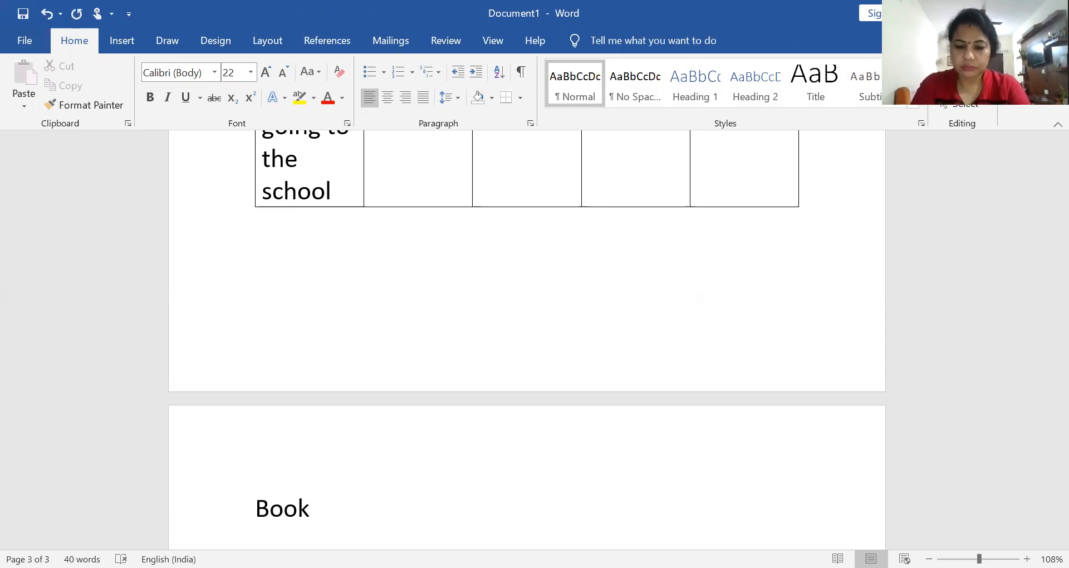
pyautogui.write('price')
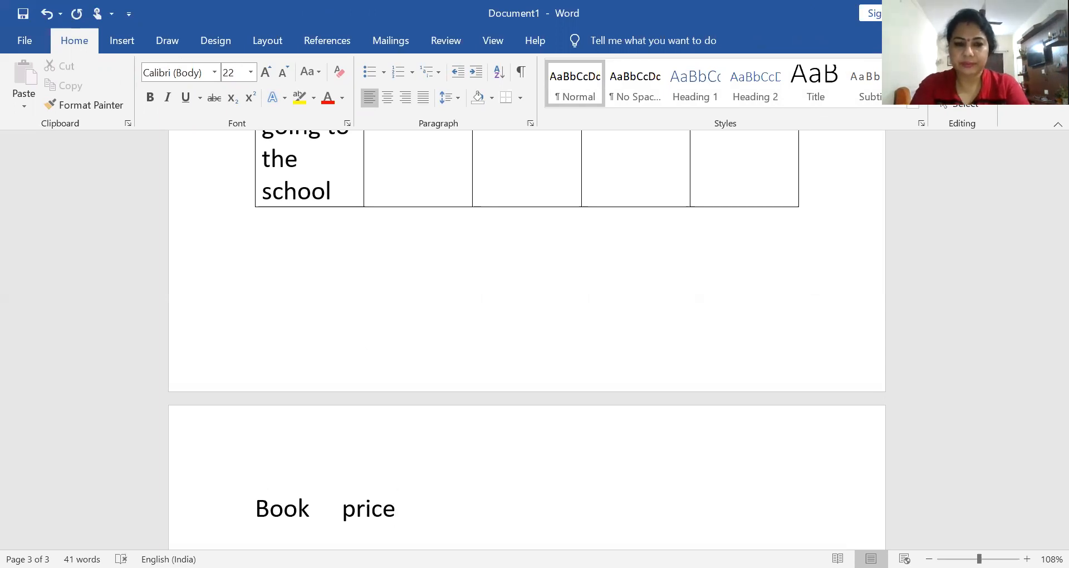
pyautogui.press('Tab')
pyautogui.write('e')
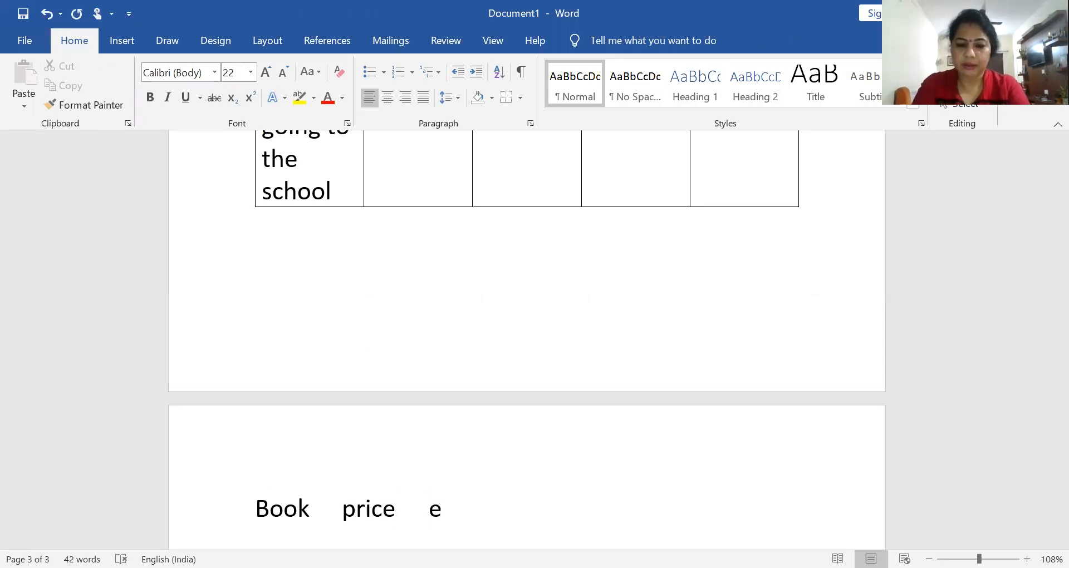
pyautogui.write('dition')
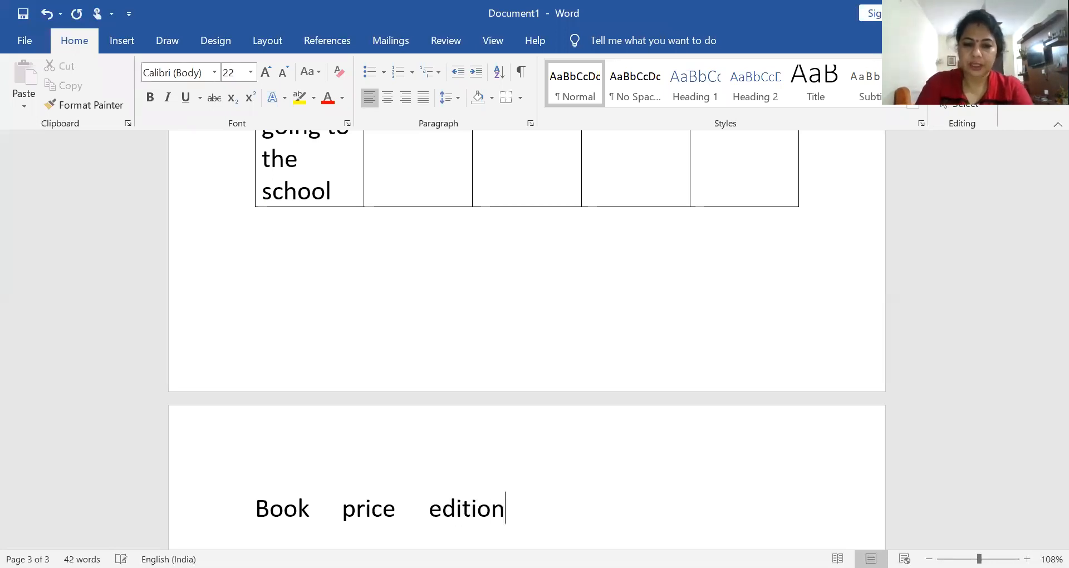
# Step: Add several blank lines below the Book, price and edition heading line
pyautogui.press('Return')
pyautogui.press('Return')
pyautogui.press('Return')
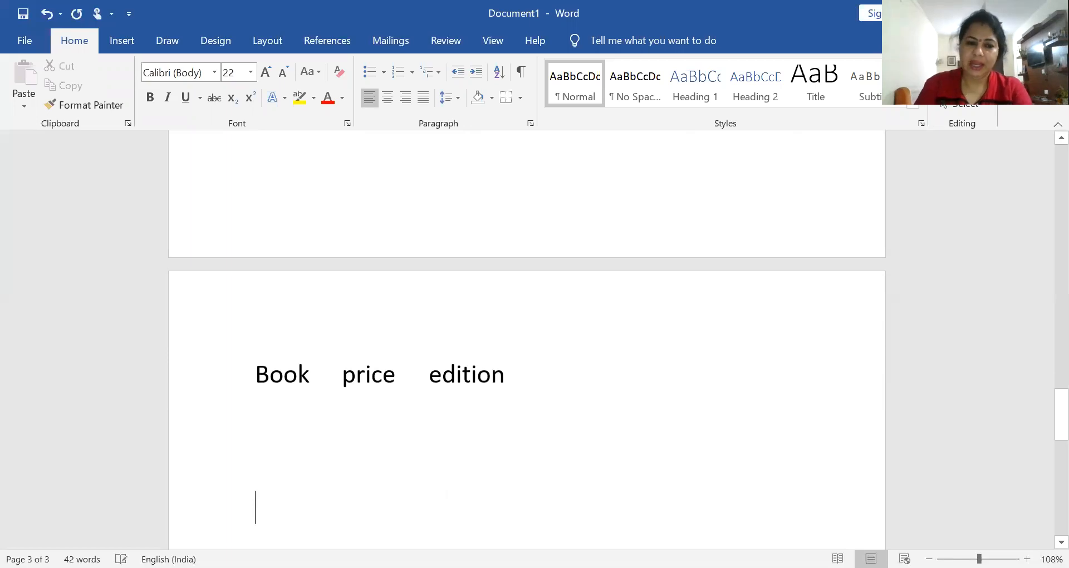
pyautogui.press('Return')
pyautogui.press('Return')
pyautogui.press('Return')
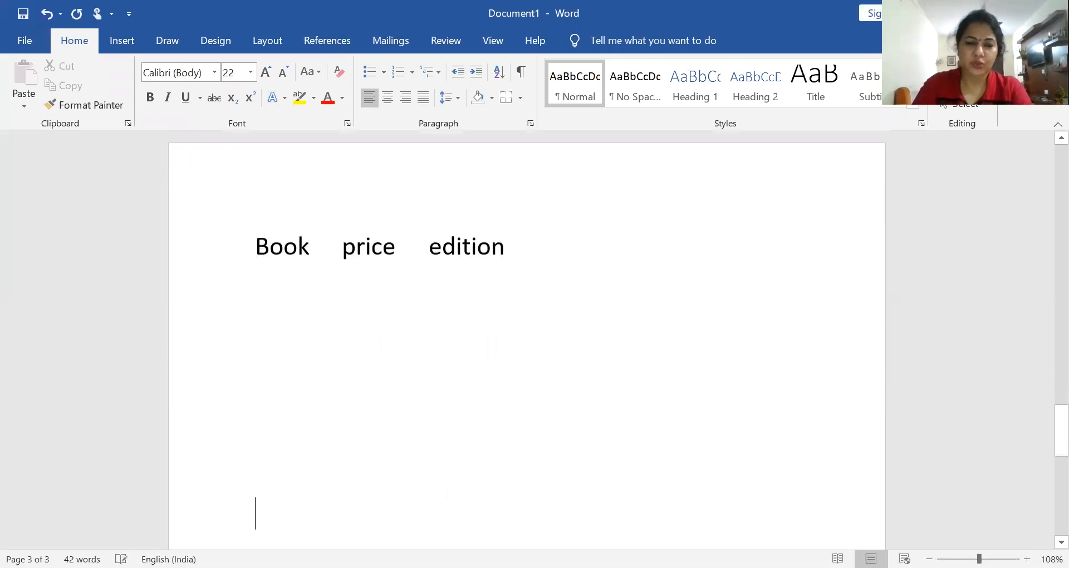
pyautogui.press('Return')
pyautogui.click(262, 192)
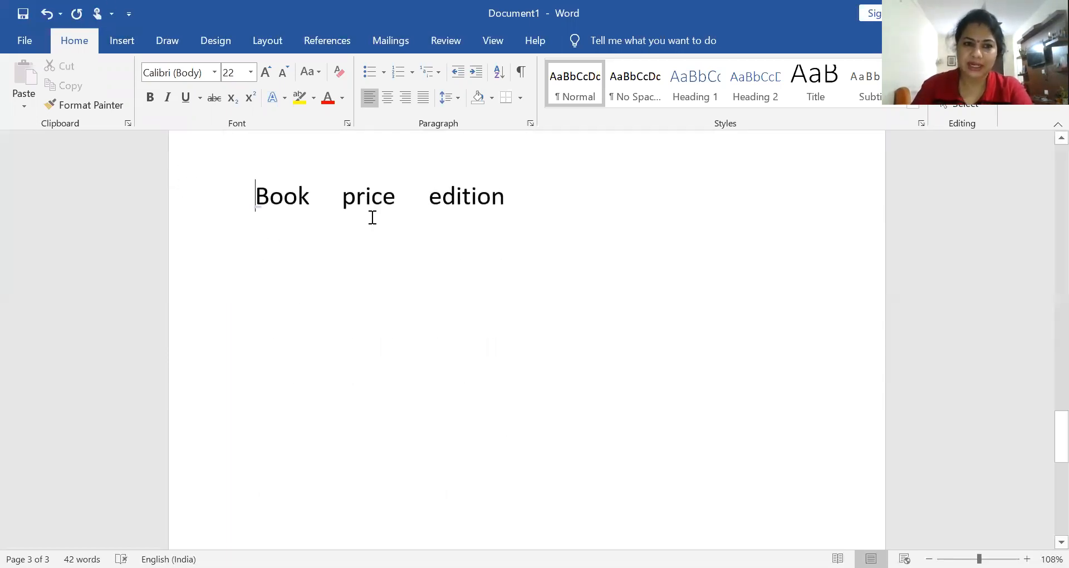
# Step: Start a new line directly under the headings and enter "computer" beneath Book
pyautogui.click(532, 203)
pyautogui.press('Return')
pyautogui.press('Tab')
pyautogui.press('Tab')
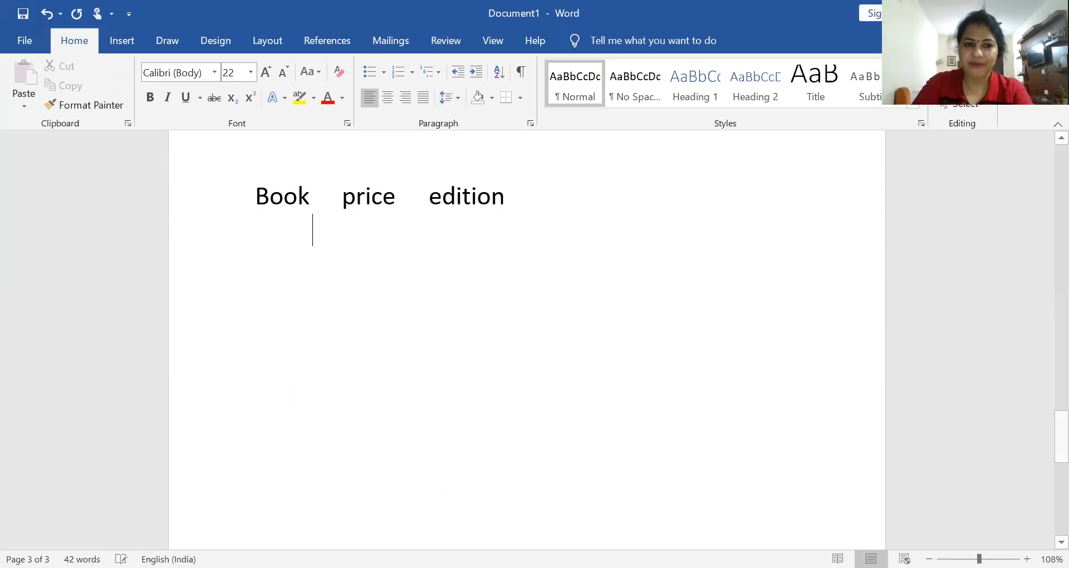
pyautogui.press('BackSpace')
pyautogui.press('BackSpace')
pyautogui.write('computer')
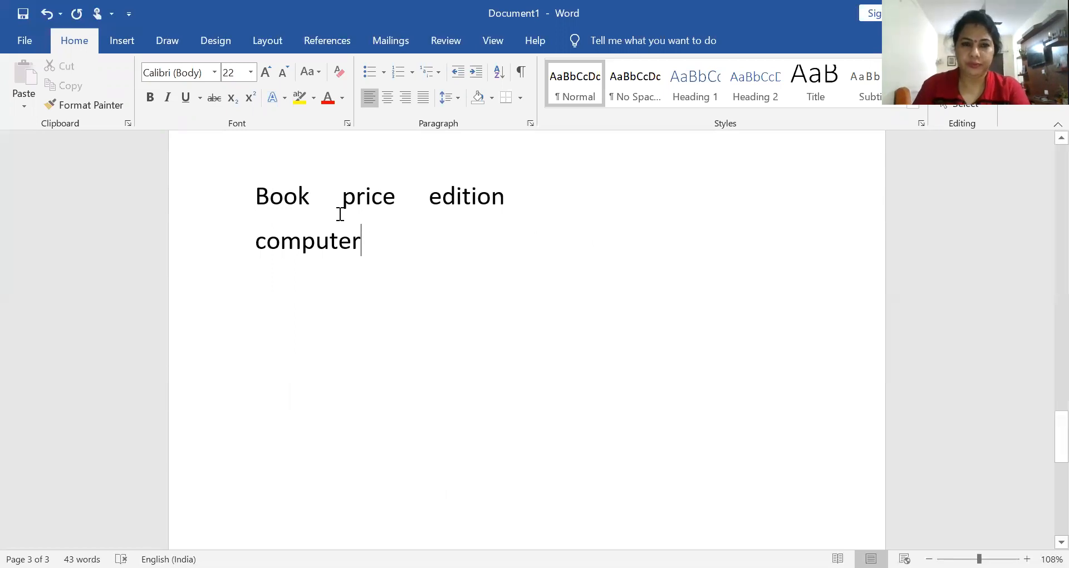
# Step: Widen the heading spacing by adding one extra tab before price and one before edition
pyautogui.click(340, 194)
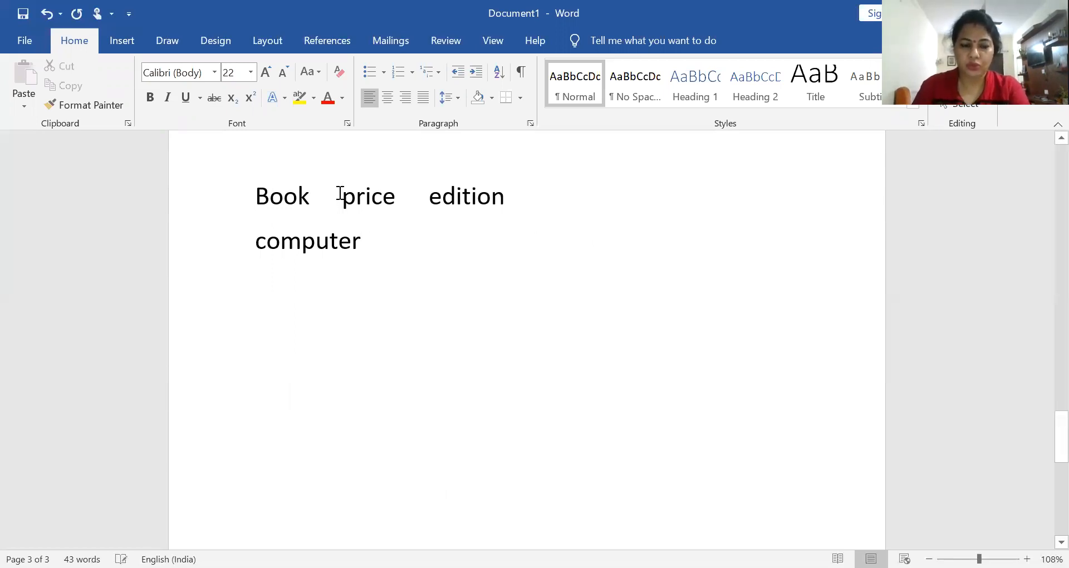
pyautogui.press('Tab')
pyautogui.click(471, 203)
pyautogui.press('Tab')
# Step: Complete the Computer line with tab-aligned values 200 under price and 1982 under edition
pyautogui.click(399, 247)
pyautogui.press('Tab')
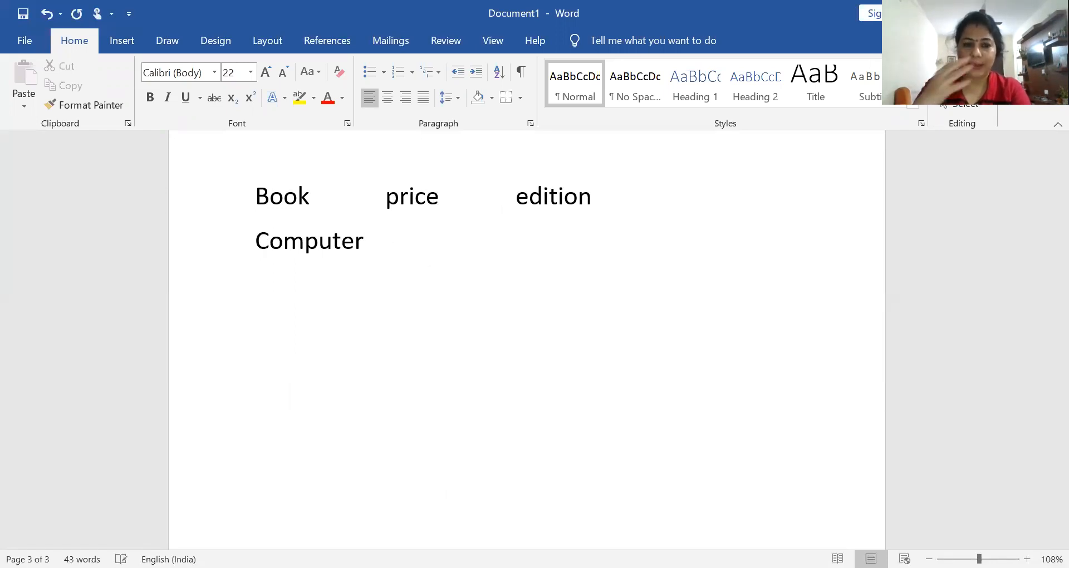
pyautogui.write('200')
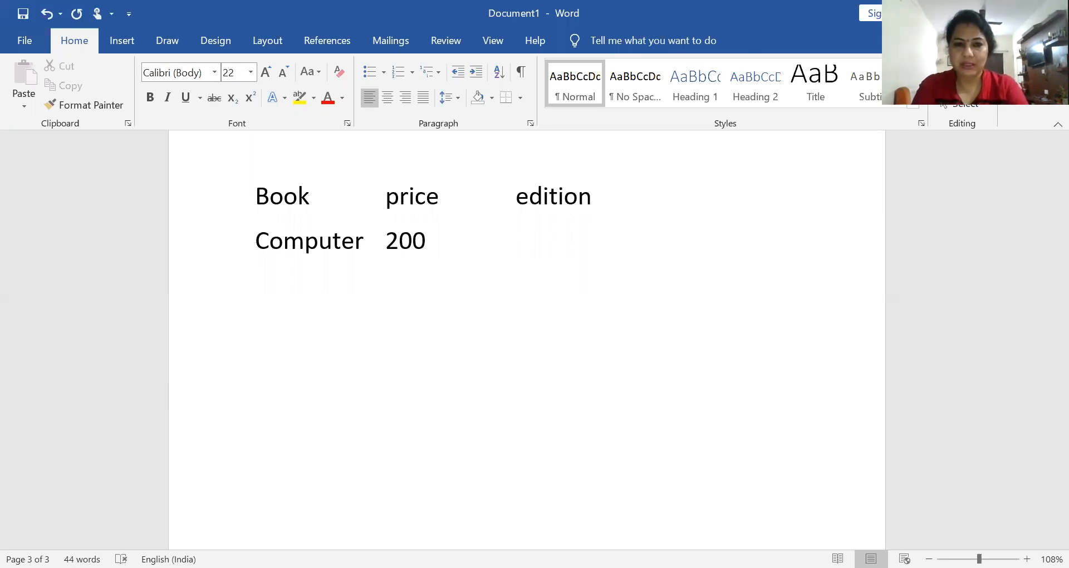
pyautogui.press('Tab')
pyautogui.press('Tab')
pyautogui.write('198')
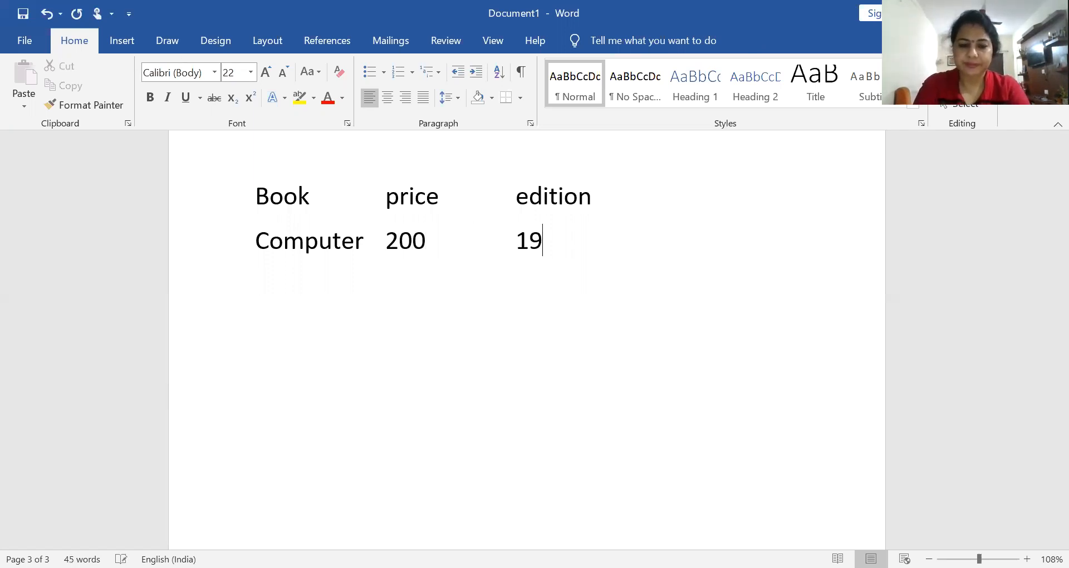
pyautogui.write('2')
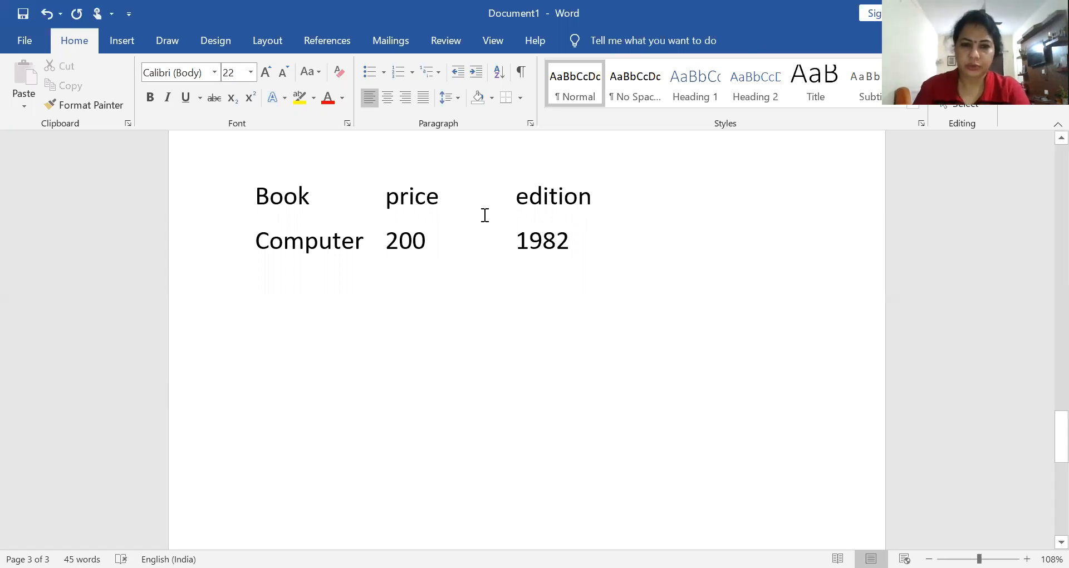
pyautogui.click(510, 196)
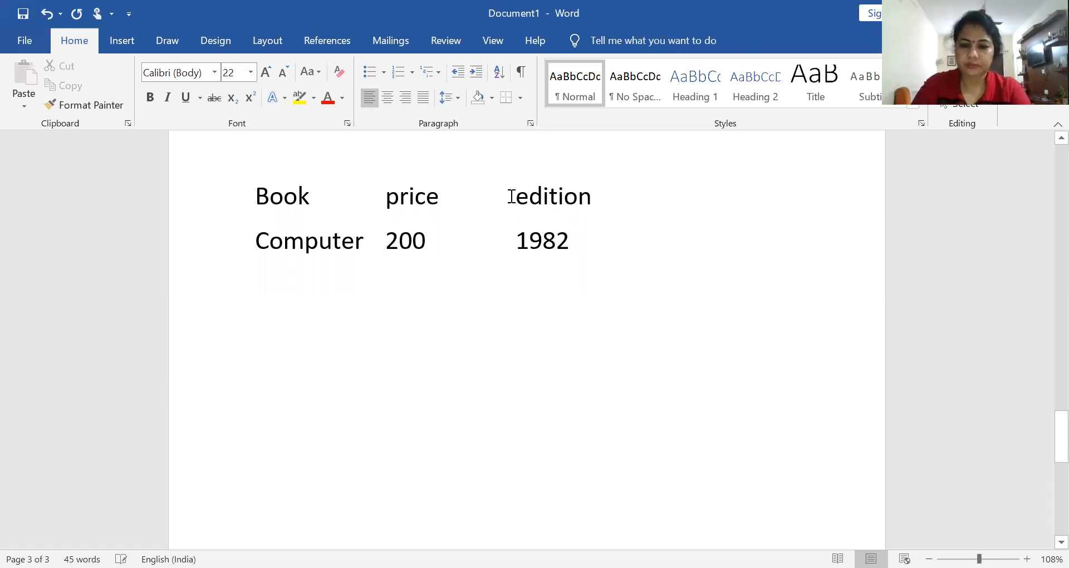
# Step: Remove one tab before edition in the heading line and one before 1982 in the Computer line
pyautogui.press('BackSpace')
pyautogui.press('Down')
pyautogui.press('BackSpace')
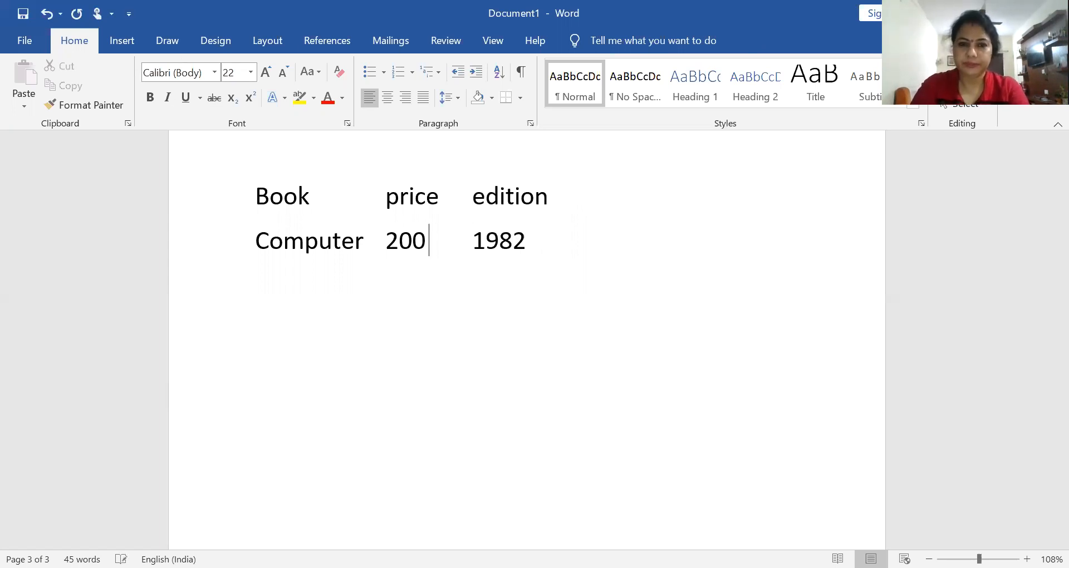
# Step: Add a line below the Computer line with the tab-separated entries Physics, 400 and 1918
pyautogui.click(582, 244)
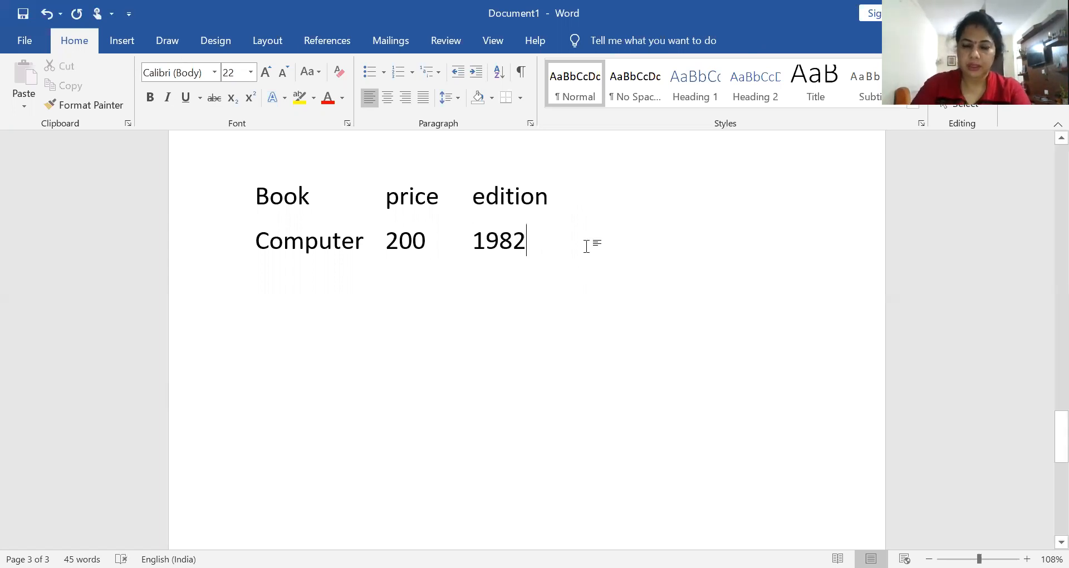
pyautogui.press('Return')
pyautogui.write('p')
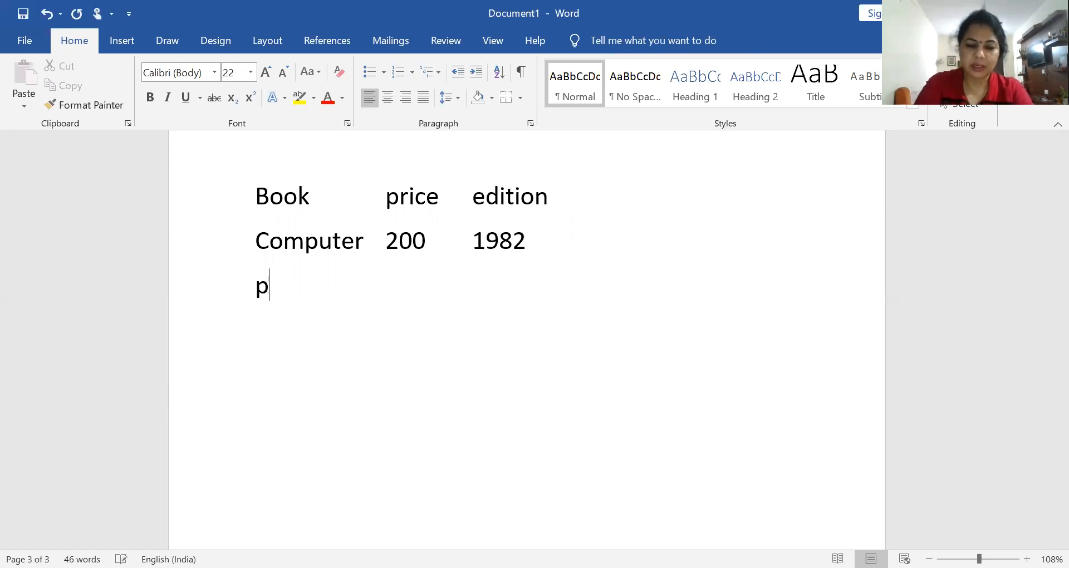
pyautogui.write('hysics')
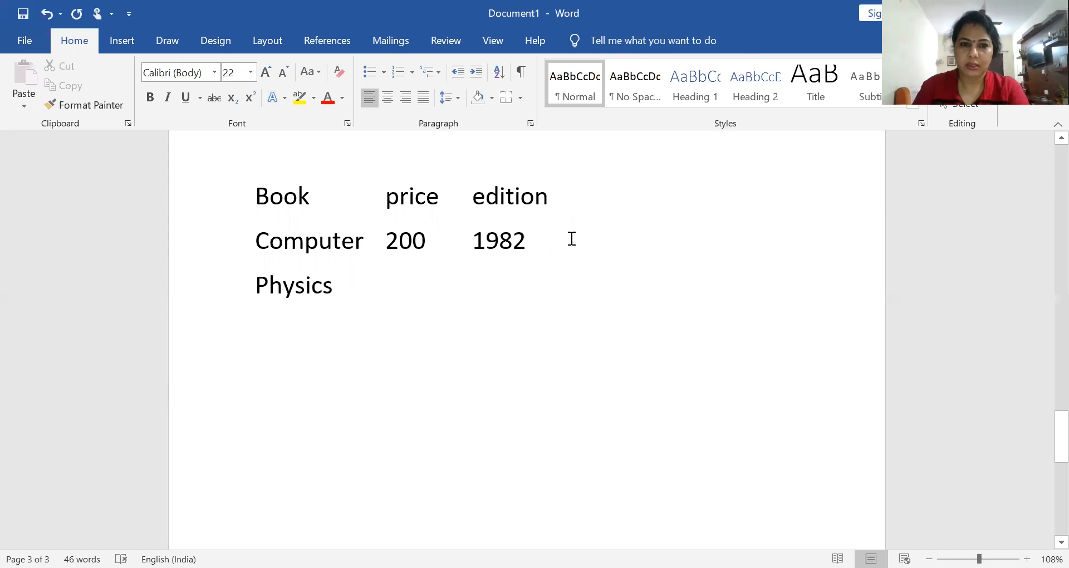
pyautogui.press('Tab')
pyautogui.write('400')
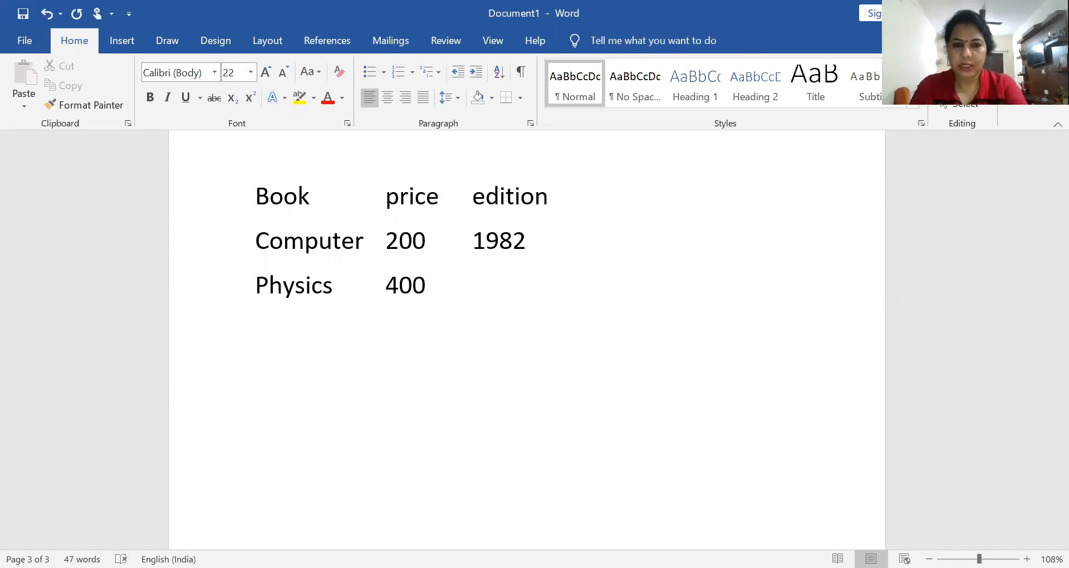
pyautogui.press('Tab')
pyautogui.write('1918')
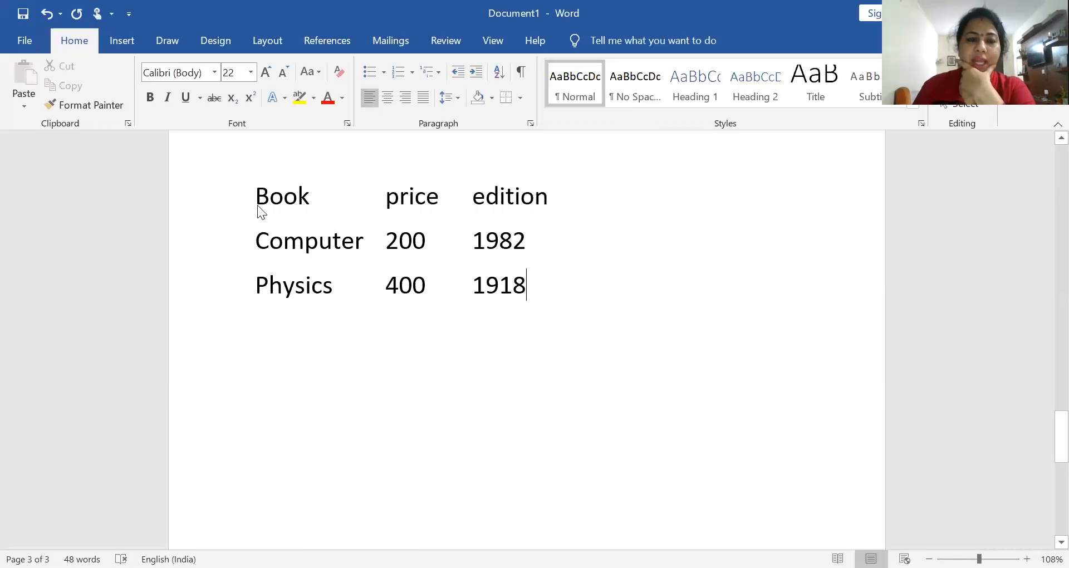
# Step: Try converting the Book, Computer and Physics lines to a 3-column table separated at tabs, and undo the conversion
pyautogui.moveTo(256, 189); pyautogui.dragTo(560, 318)
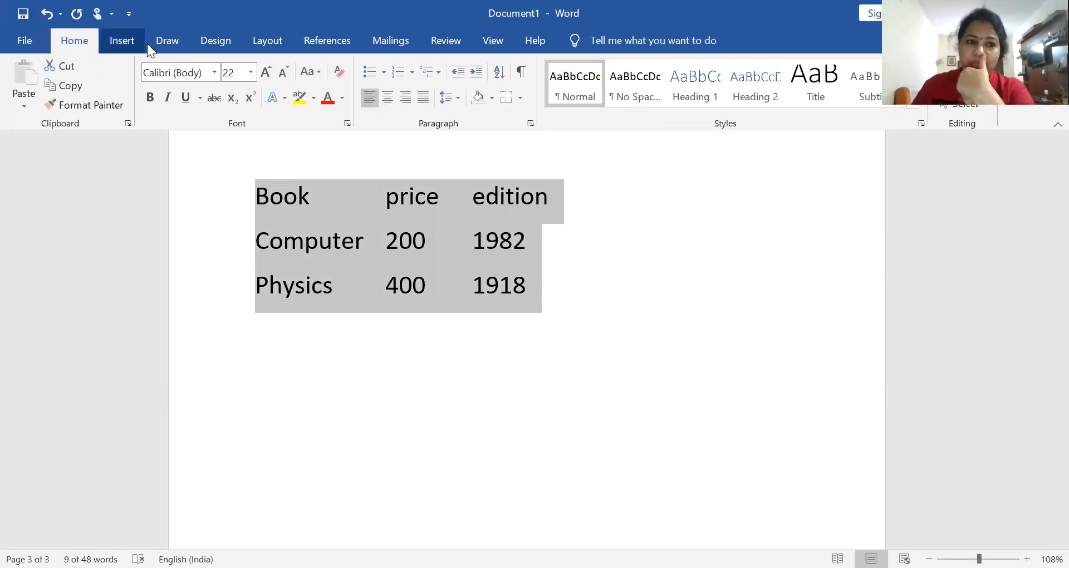
pyautogui.click(132, 42)
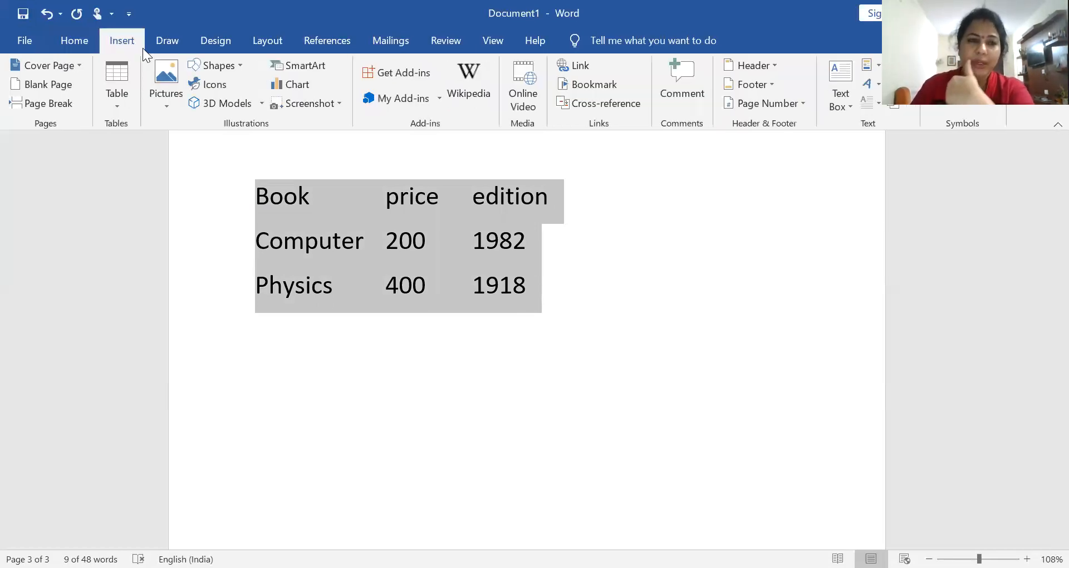
pyautogui.click(120, 106)
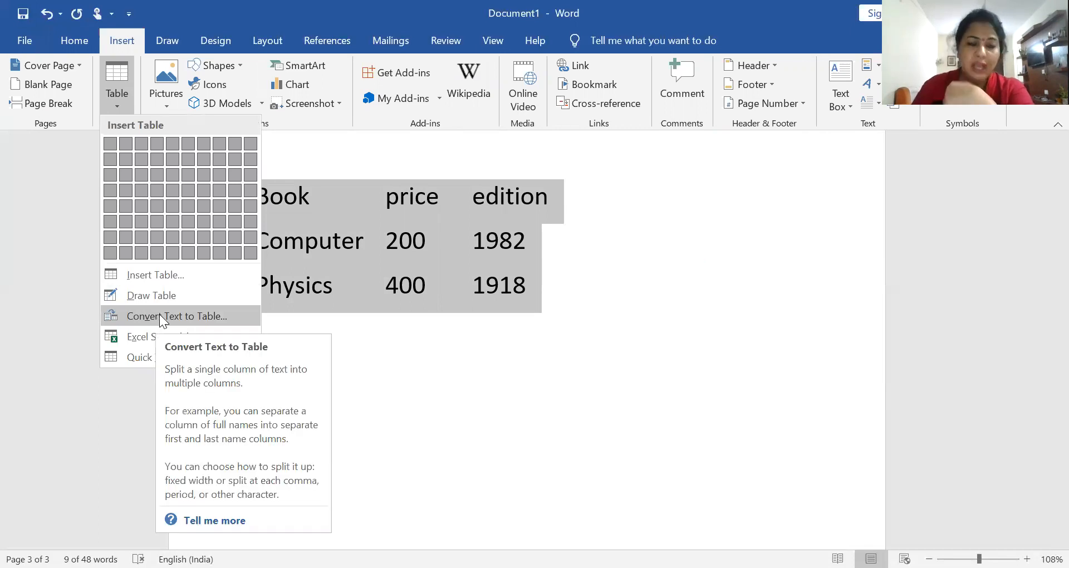
pyautogui.click(160, 316)
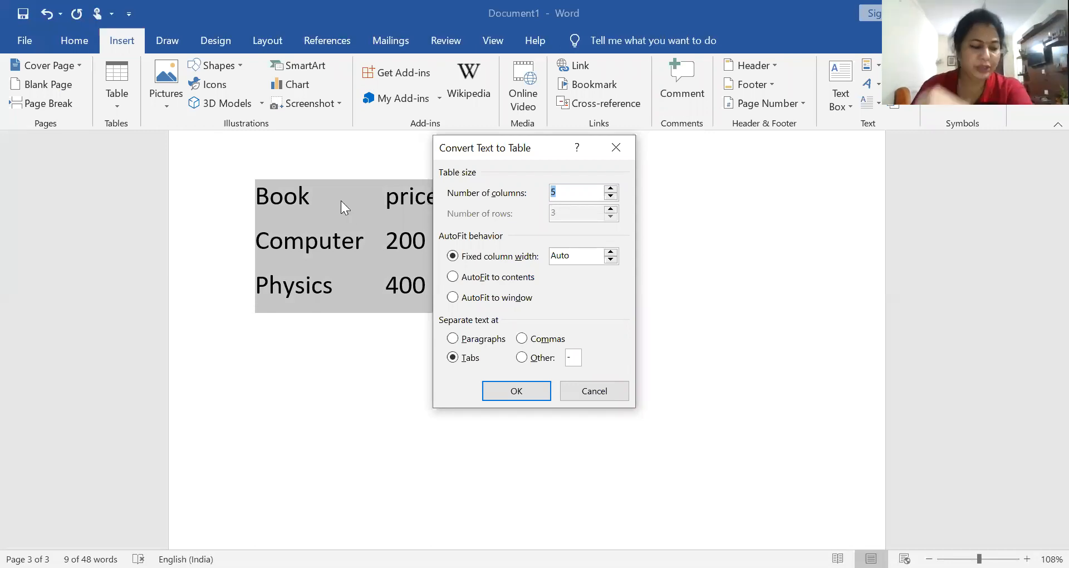
pyautogui.moveTo(557, 148); pyautogui.dragTo(720, 158)
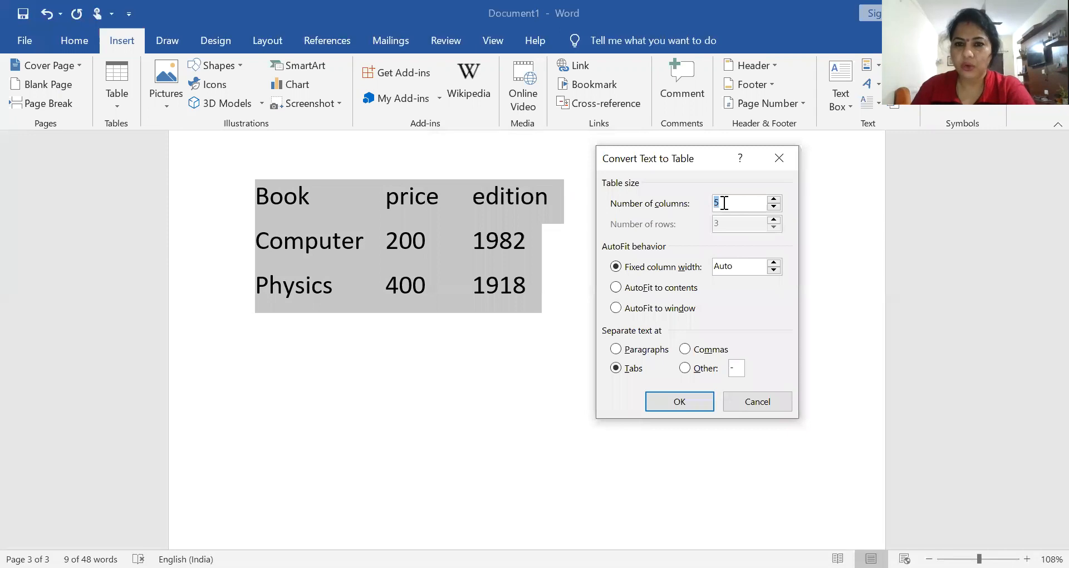
pyautogui.write('3')
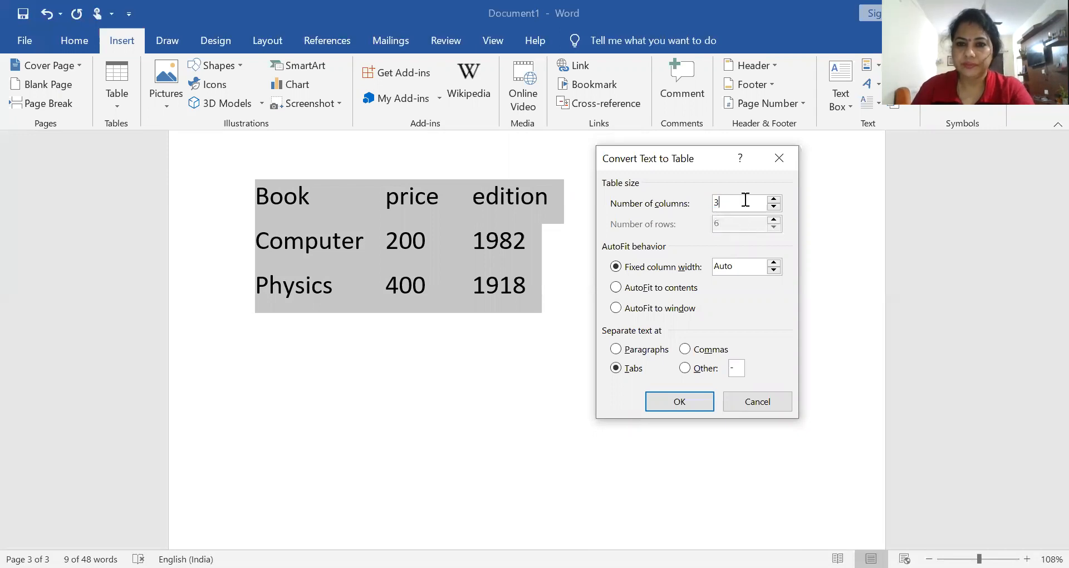
pyautogui.moveTo(735, 202); pyautogui.dragTo(703, 202)
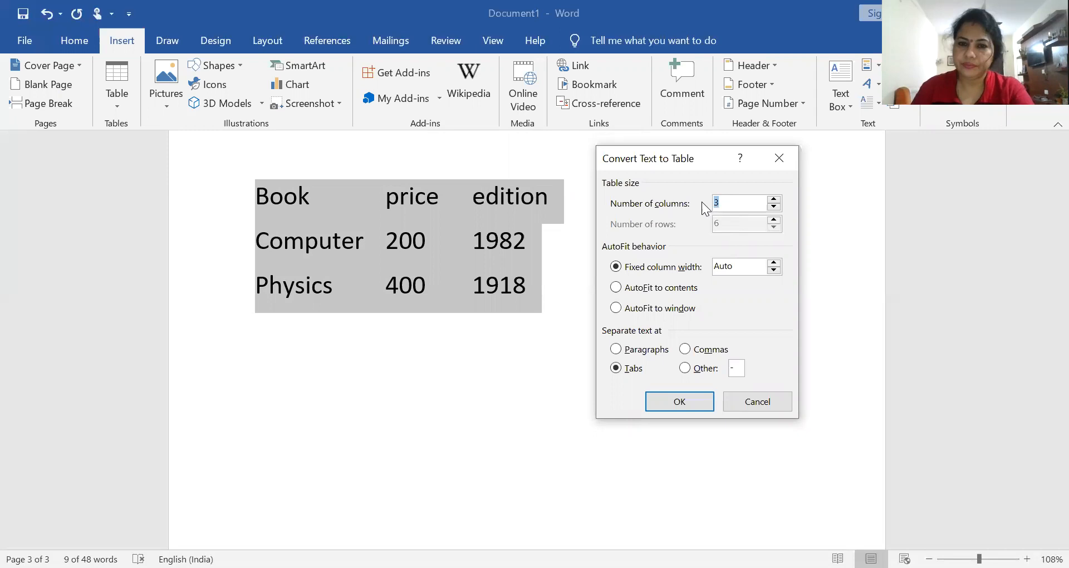
pyautogui.write('5')
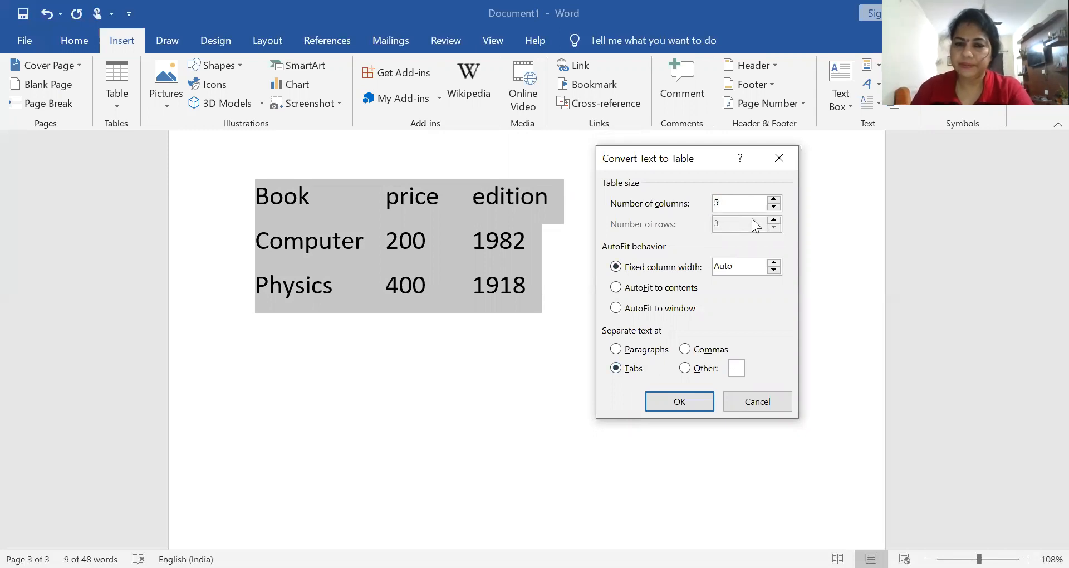
pyautogui.press('BackSpace')
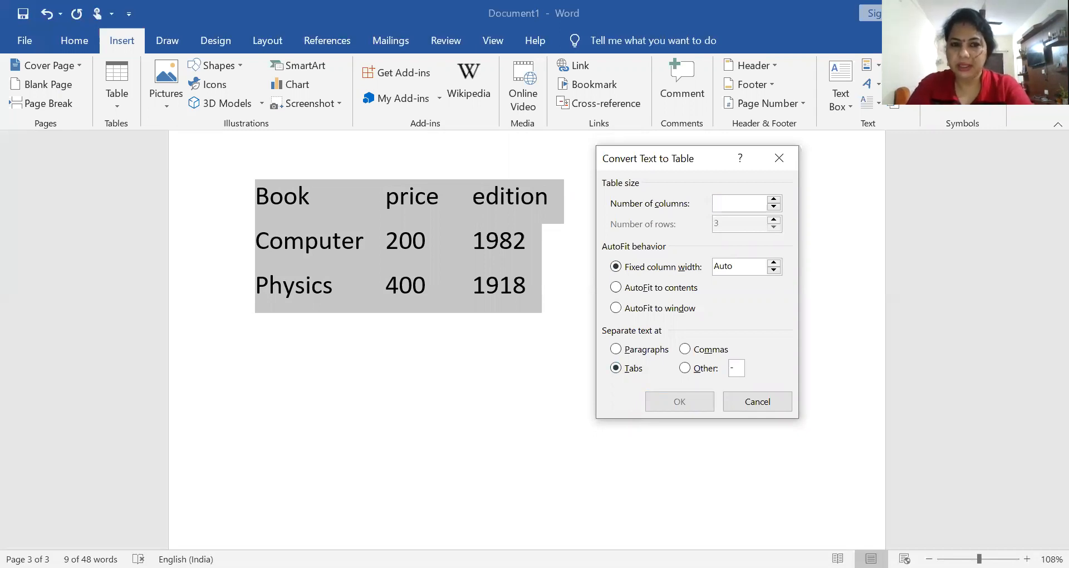
pyautogui.write('3')
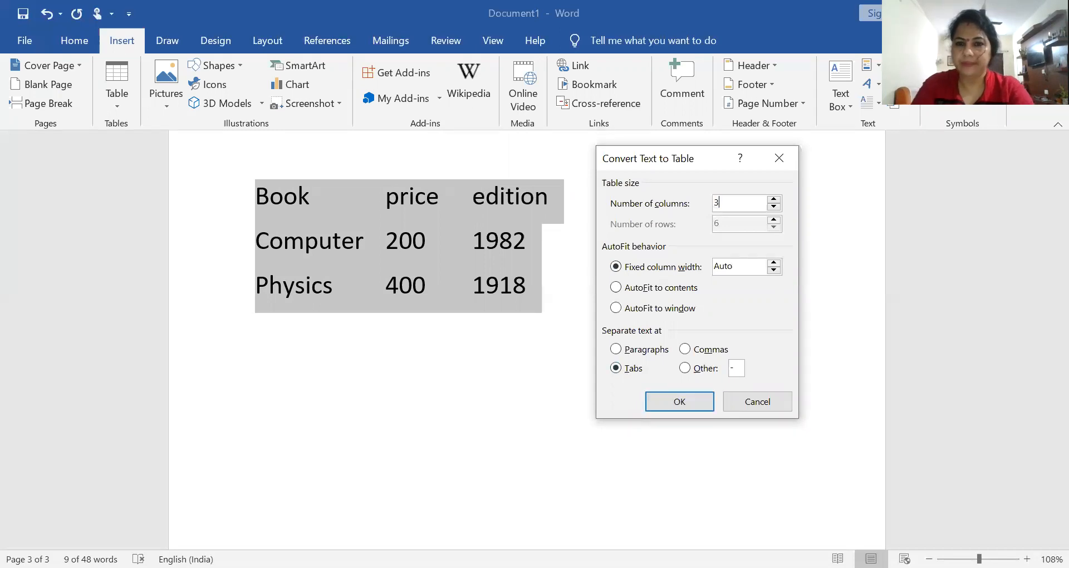
pyautogui.click(698, 407)
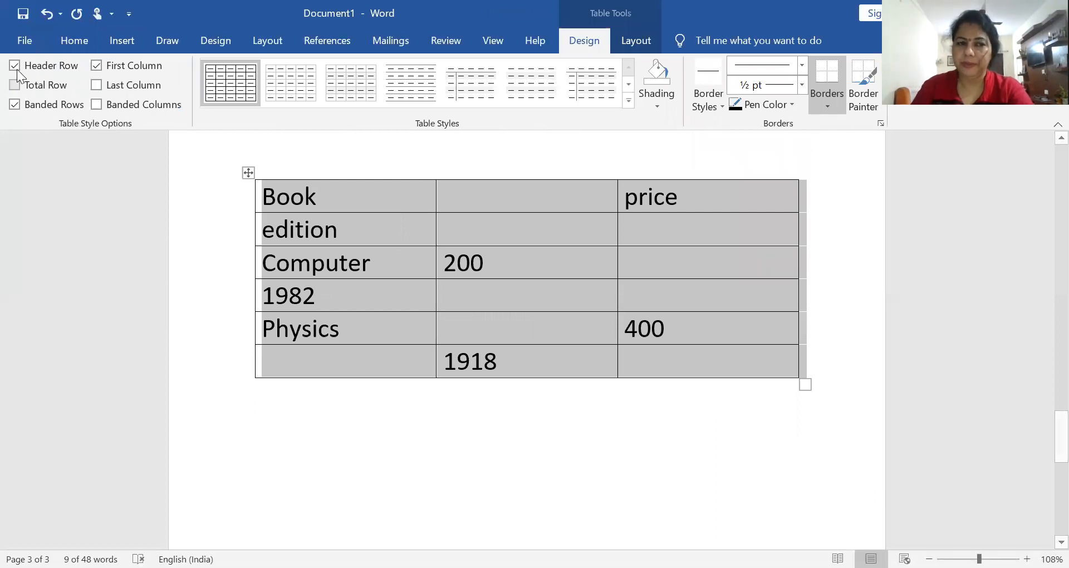
pyautogui.click(48, 19)
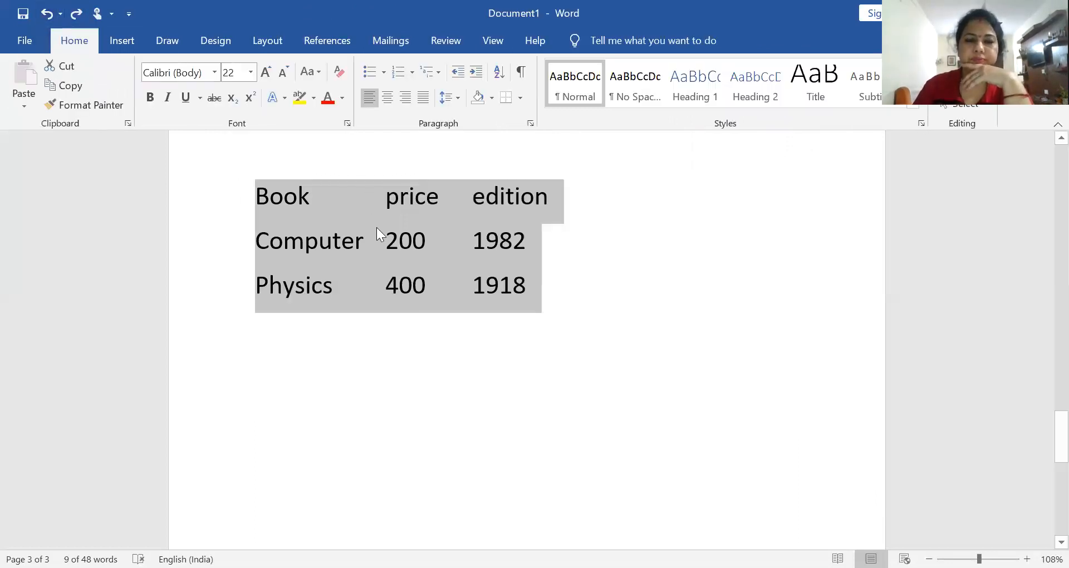
pyautogui.click(546, 206)
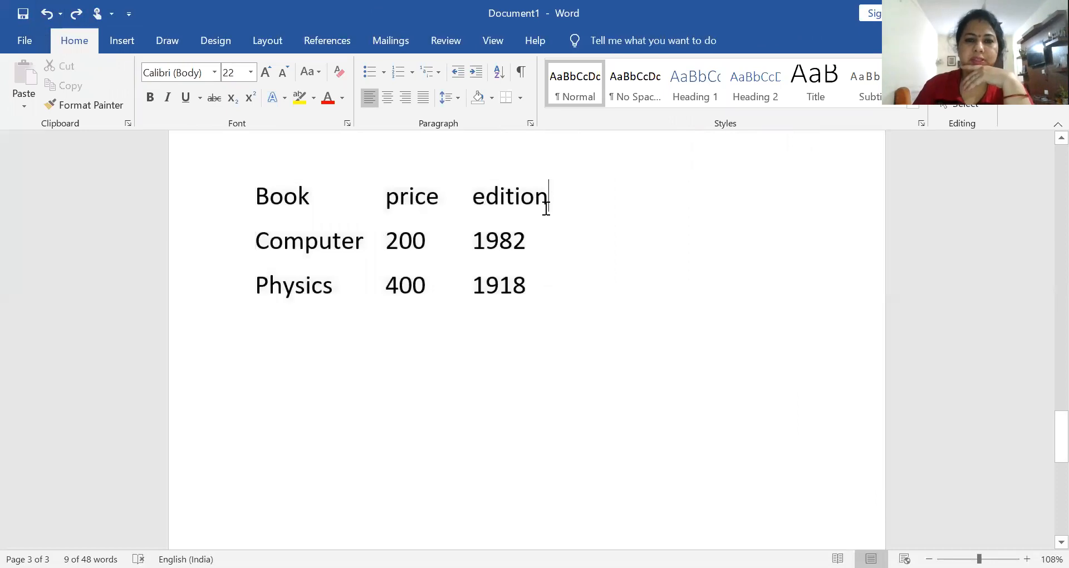
pyautogui.press('Return')
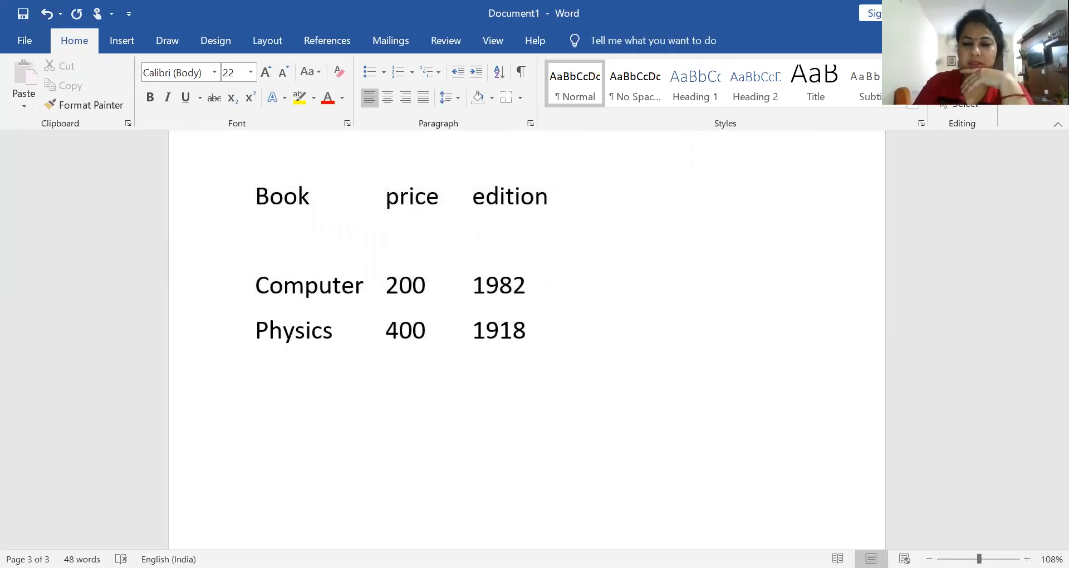
pyautogui.press('Delete')
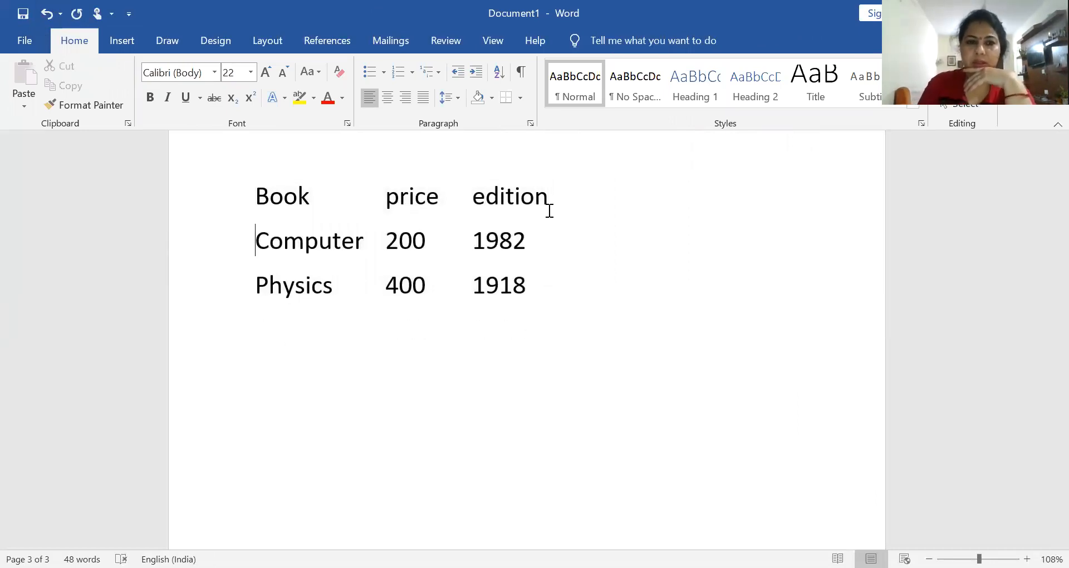
# Step: Remove one extra tab between Book and price and one between Physics and 400
pyautogui.click(335, 193)
pyautogui.press('Delete')
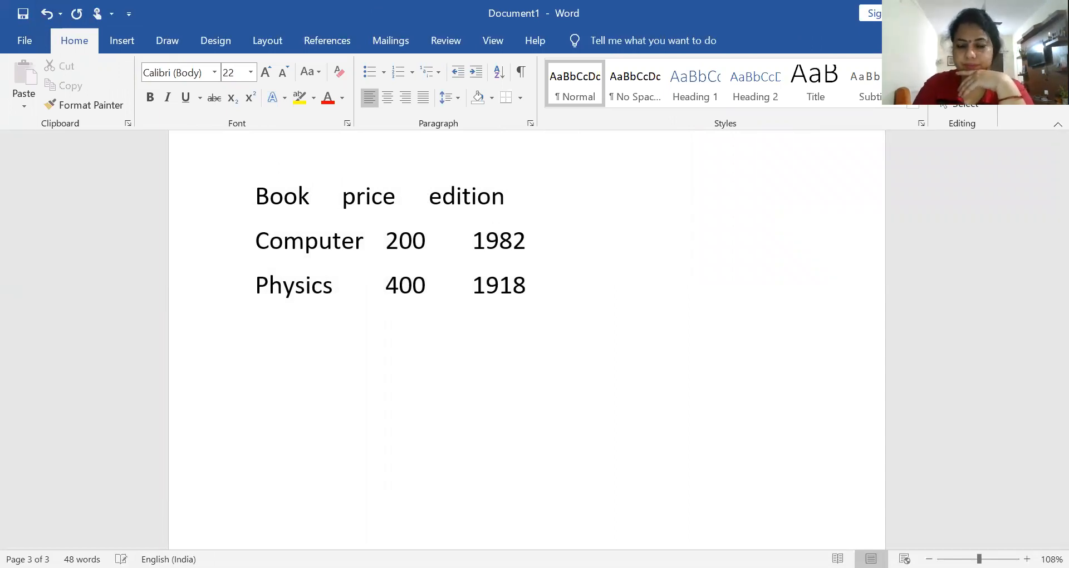
pyautogui.press('Right')
pyautogui.press('Right')
pyautogui.press('Right')
pyautogui.press('Right')
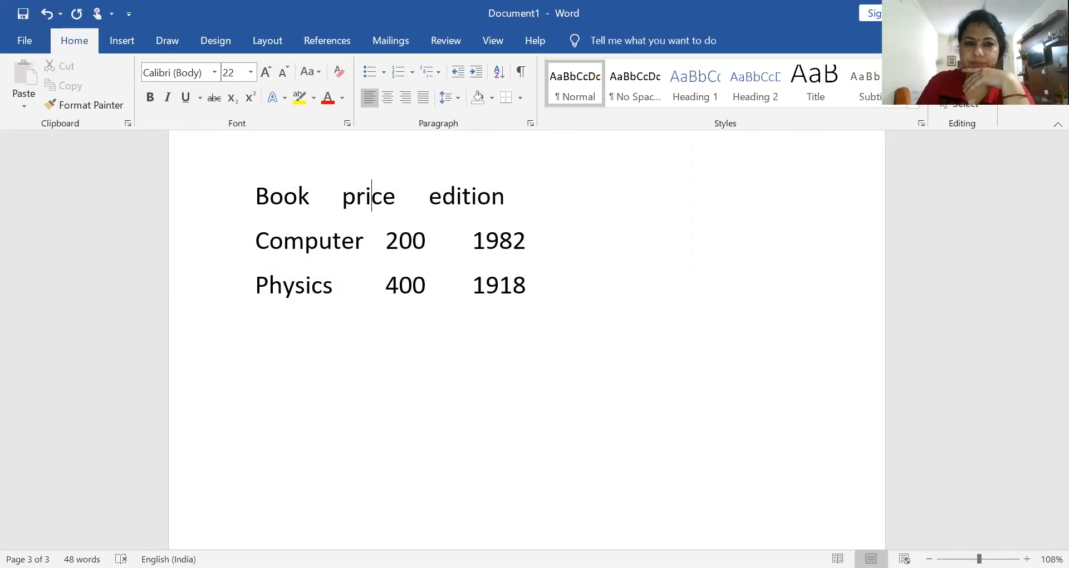
pyautogui.press('Down')
pyautogui.press('Down')
pyautogui.press('BackSpace')
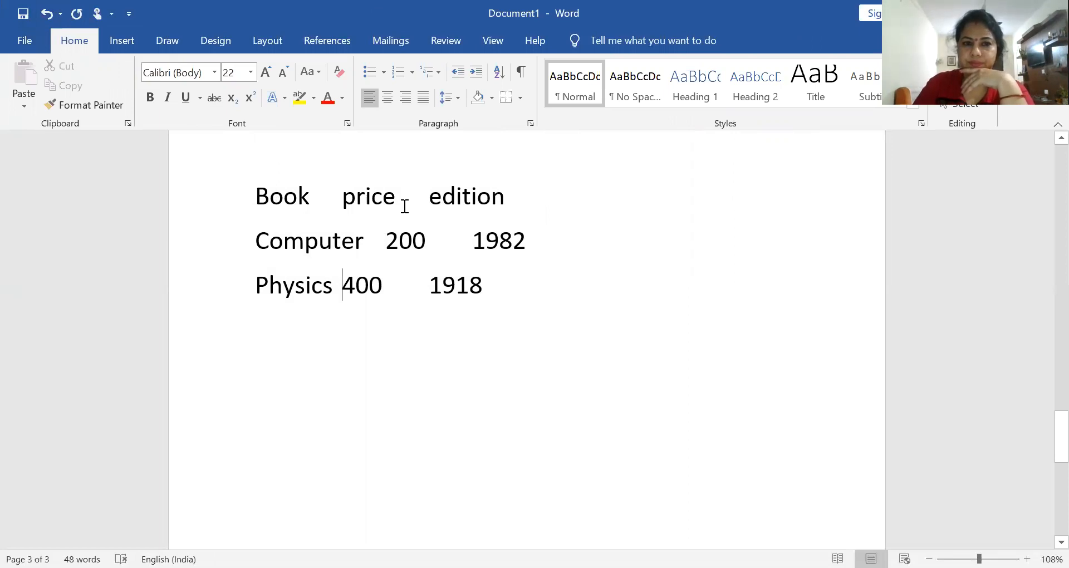
# Step: Insert a tab before the final e of price in the heading line
pyautogui.moveTo(255, 186); pyautogui.dragTo(625, 361)
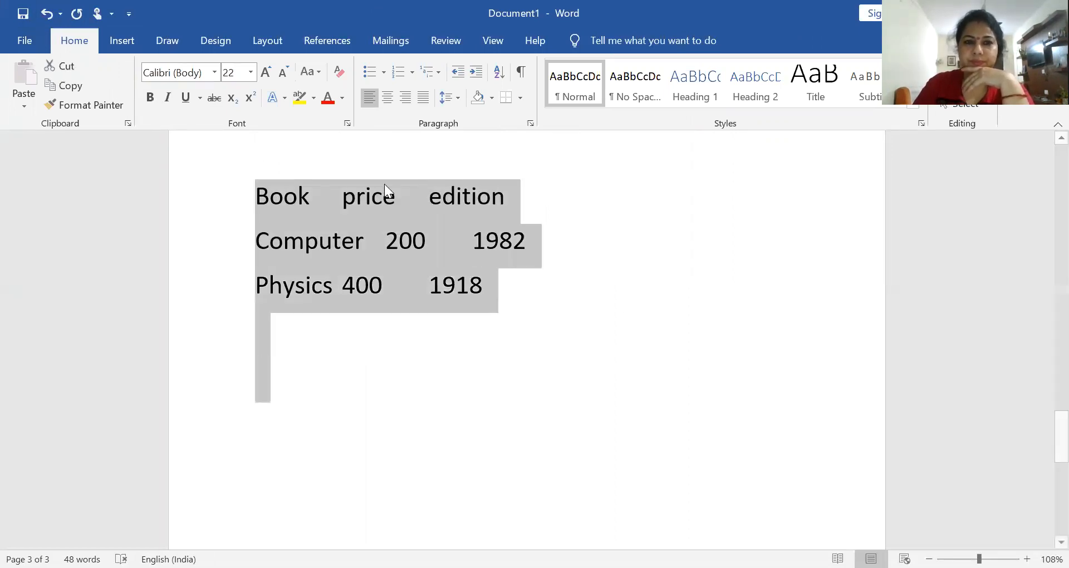
pyautogui.click(414, 206)
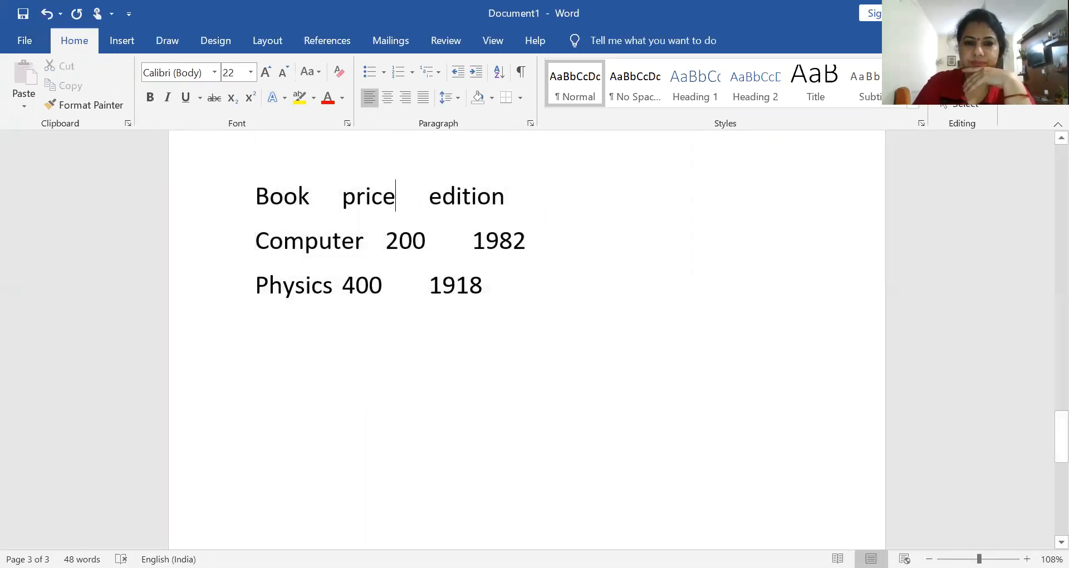
pyautogui.press('Delete')
pyautogui.press('BackSpace')
pyautogui.press('Tab')
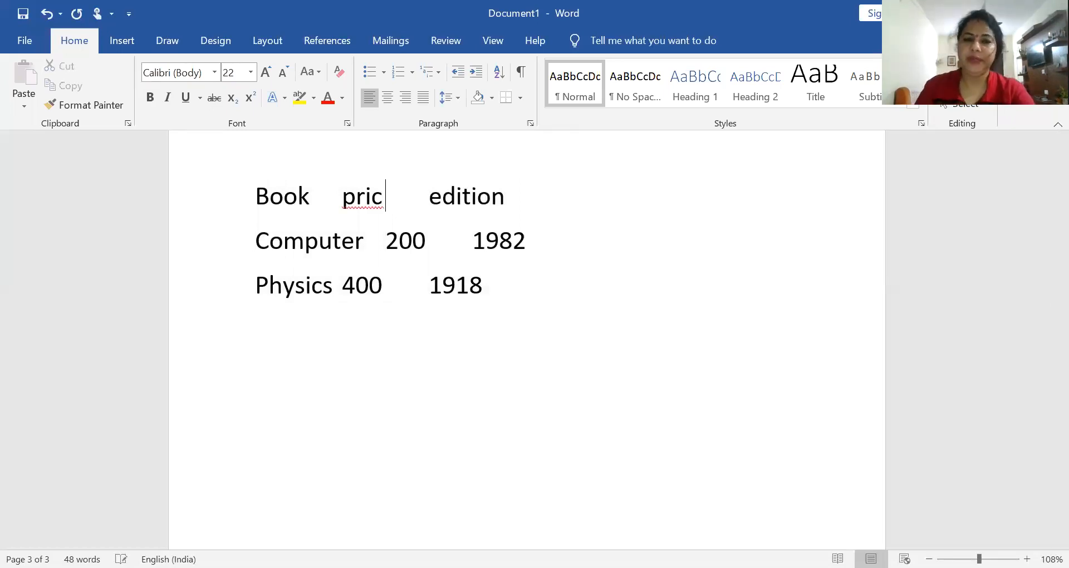
pyautogui.write('e')
# Step: Convert the Book, Computer and Physics lines to a 4-column table with fixed column width, separating text at tabs
pyautogui.moveTo(256, 195); pyautogui.dragTo(498, 299)
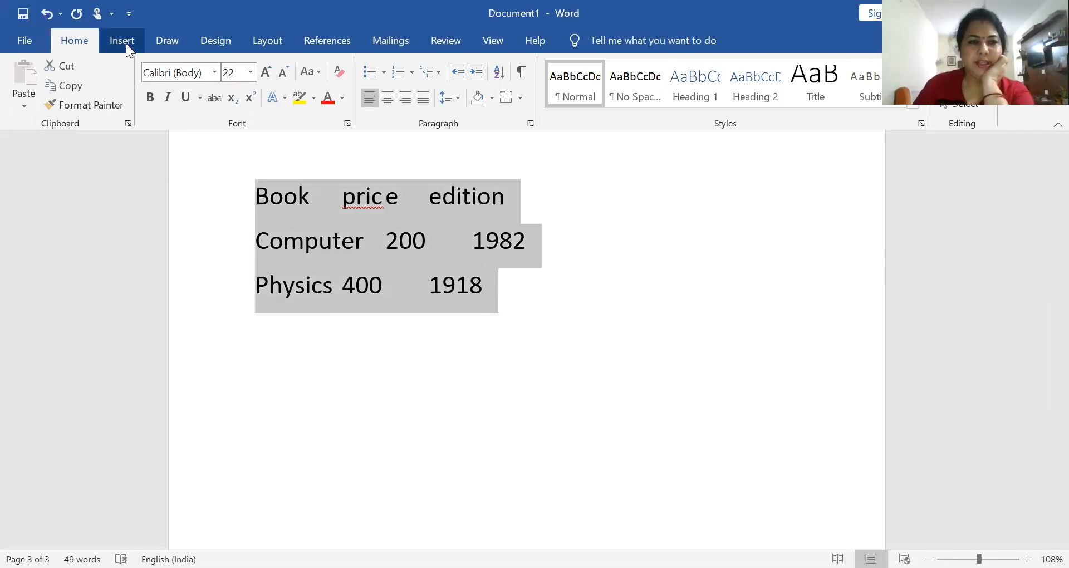
pyautogui.click(125, 43)
pyautogui.click(121, 111)
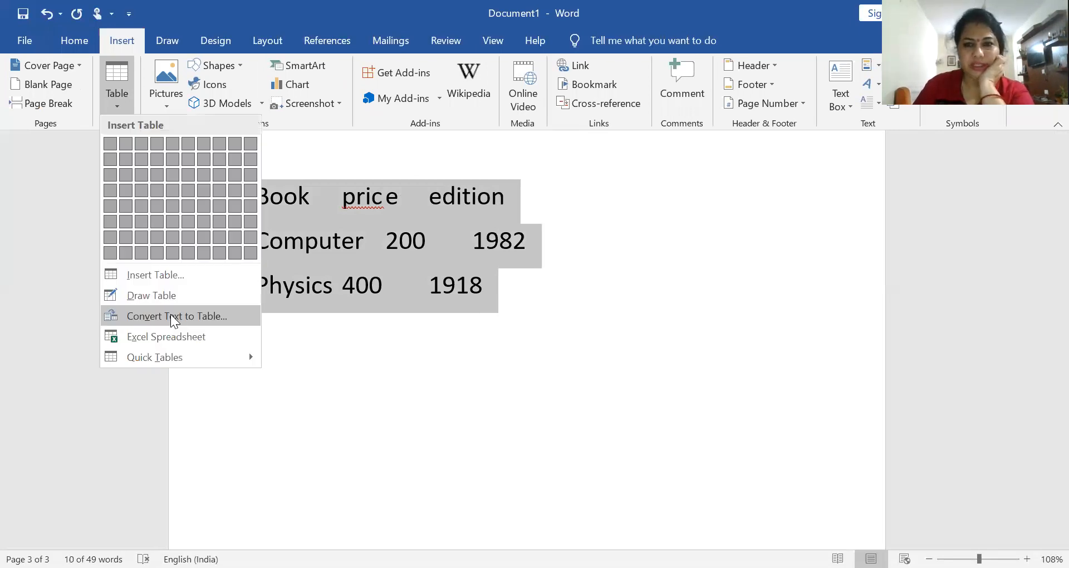
pyautogui.click(174, 317)
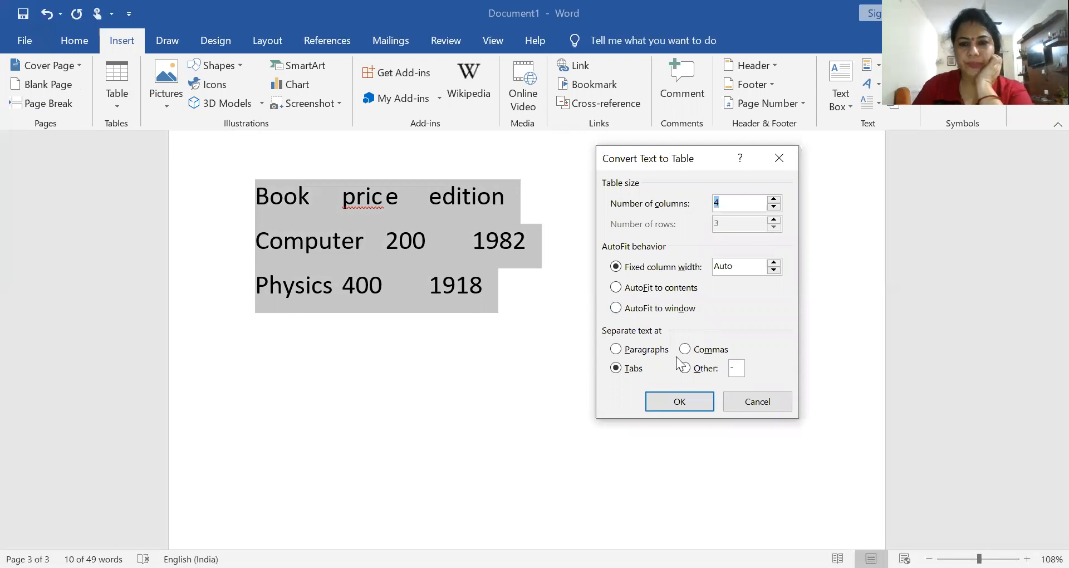
pyautogui.click(636, 373)
pyautogui.click(635, 349)
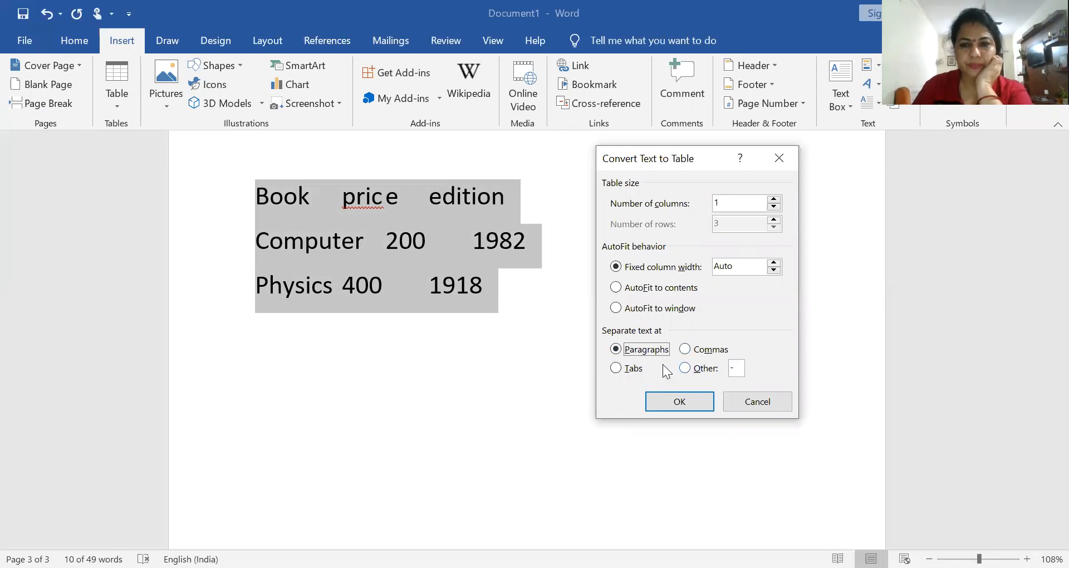
pyautogui.click(636, 370)
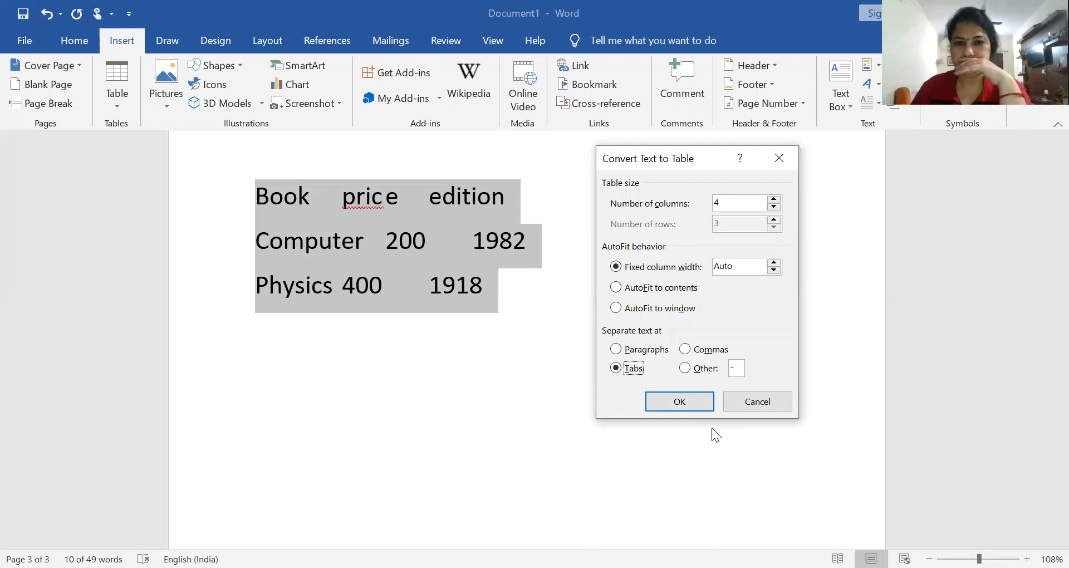
pyautogui.click(688, 397)
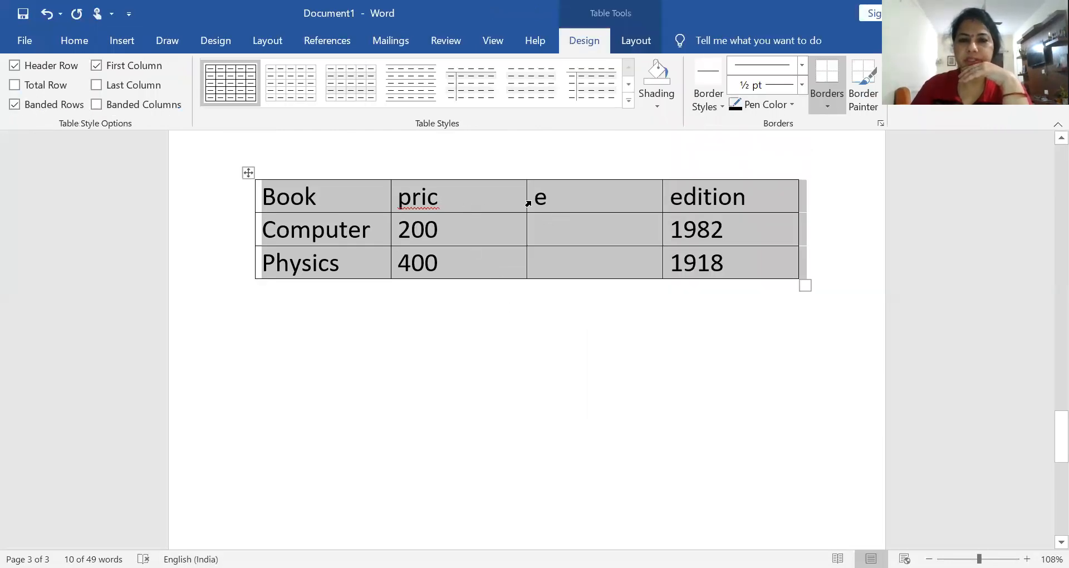
# Step: Remove the stray e from the third heading cell and complete the second heading cell as price
pyautogui.click(549, 204)
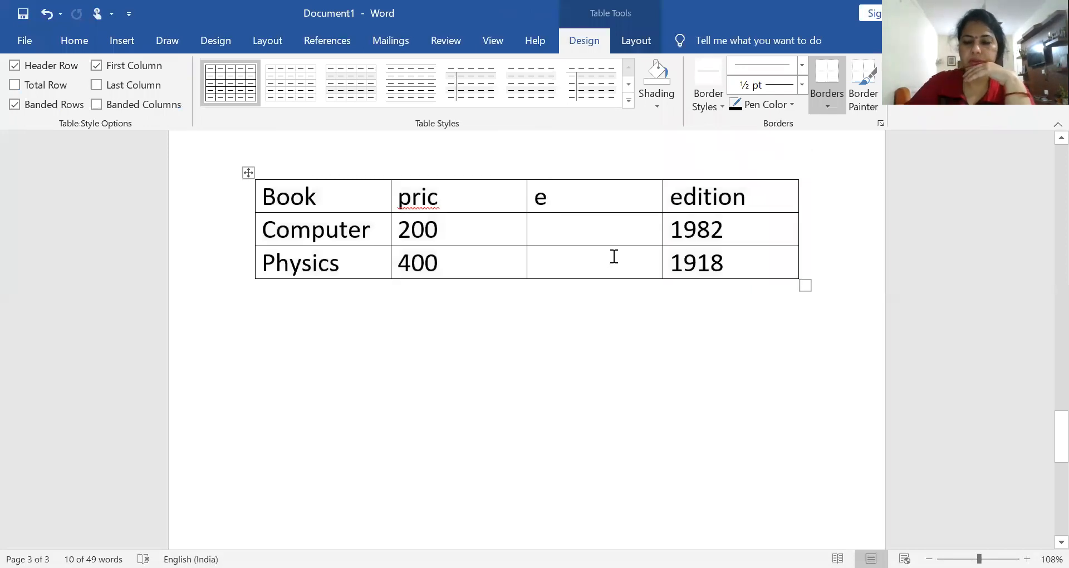
pyautogui.press('BackSpace')
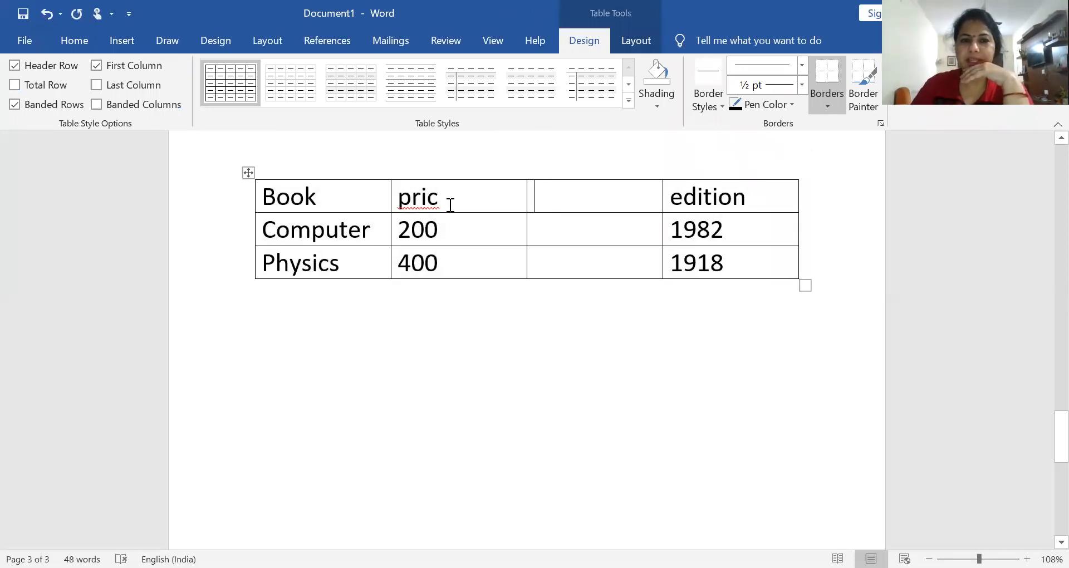
pyautogui.click(447, 203)
pyautogui.write('e')
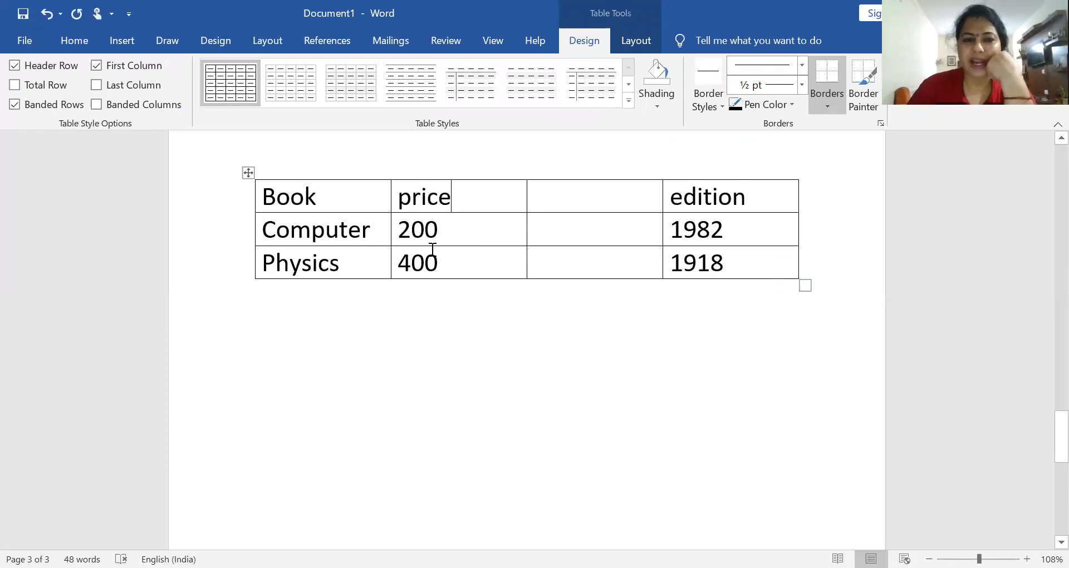
# Step: Convert the whole Book table with Convert Text to Table, using 1 column, fixed column width Auto and the custom separator "-"
pyautogui.click(137, 43)
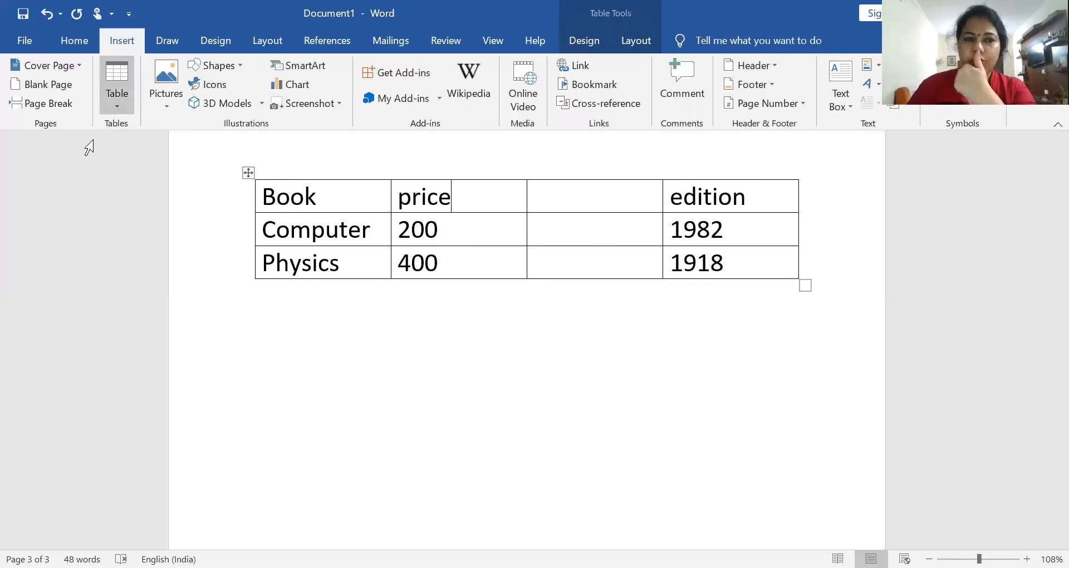
pyautogui.click(109, 105)
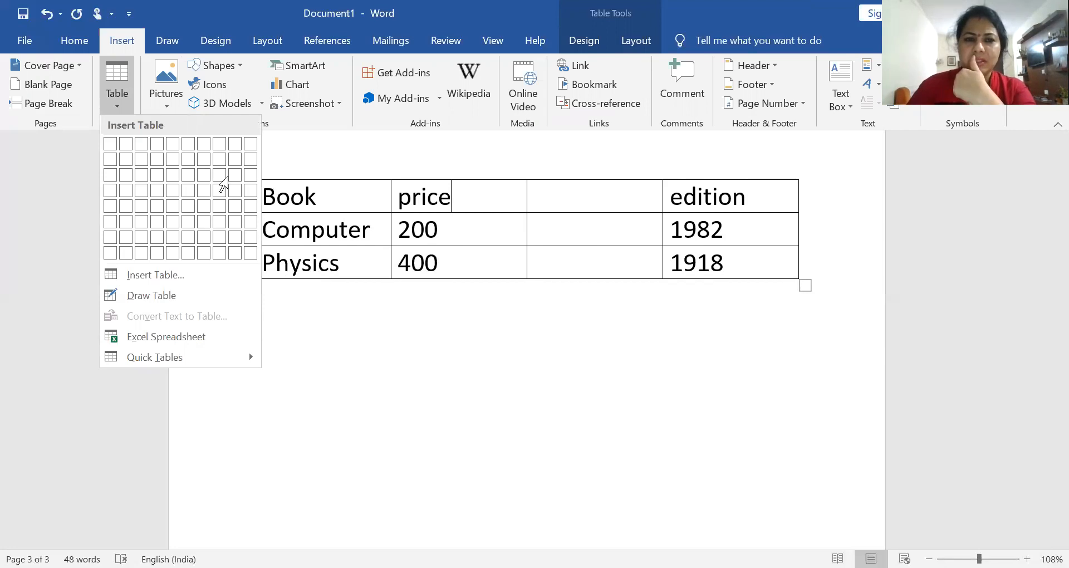
pyautogui.click(267, 189)
pyautogui.moveTo(266, 189); pyautogui.dragTo(754, 305)
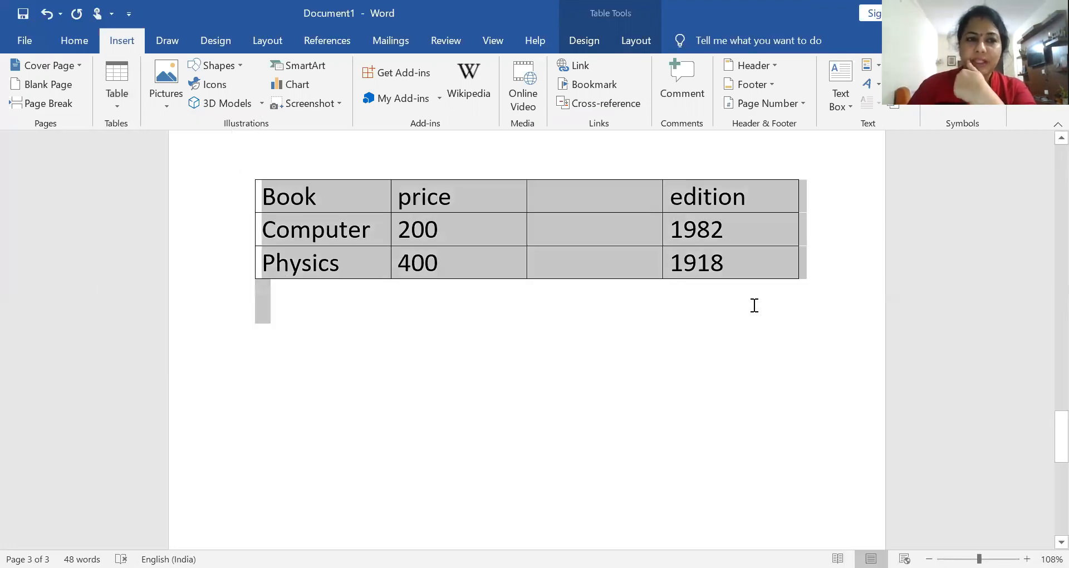
pyautogui.click(123, 108)
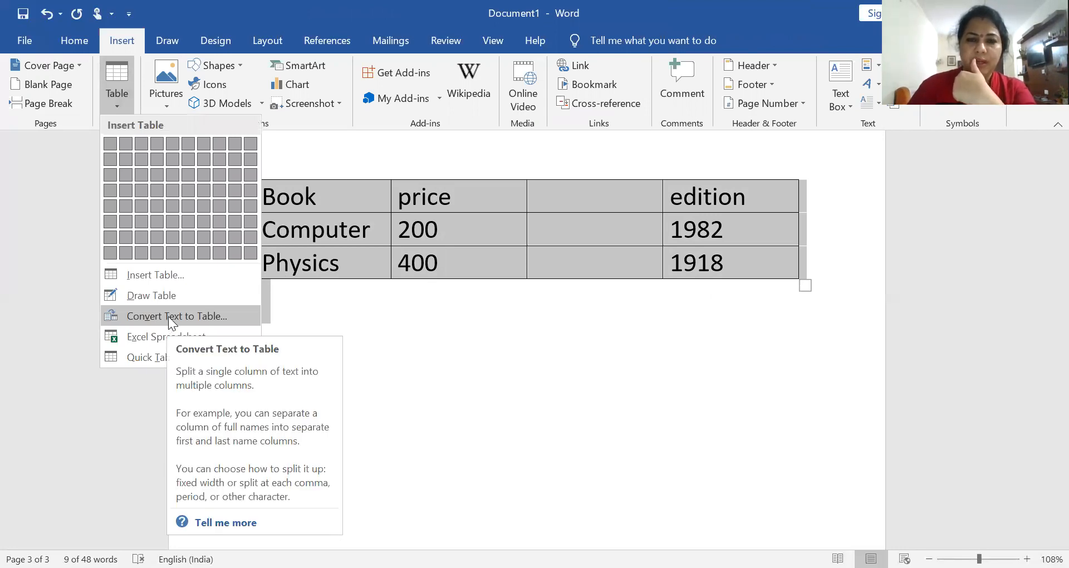
pyautogui.click(168, 316)
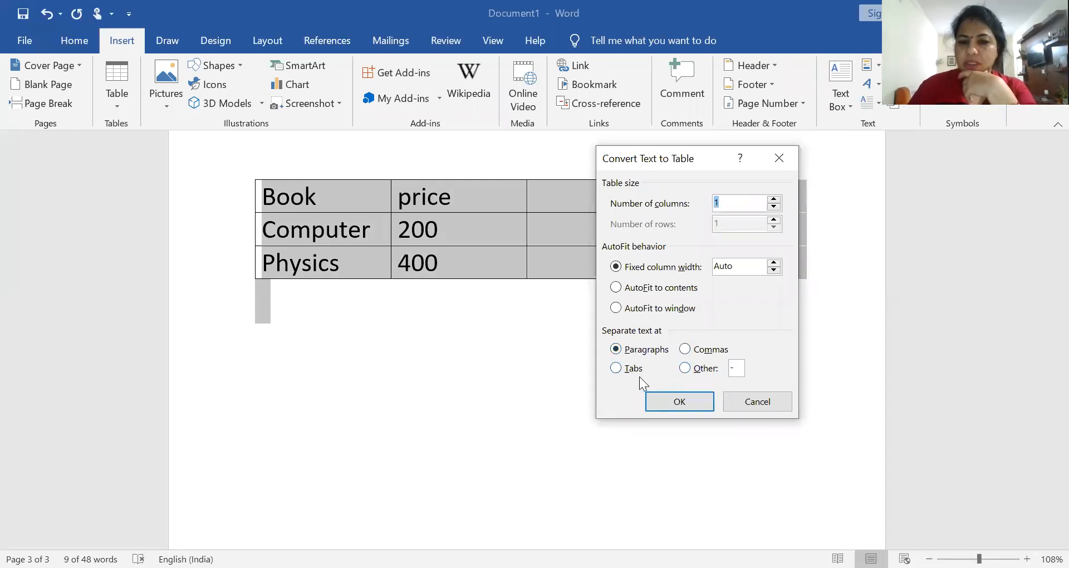
pyautogui.click(625, 369)
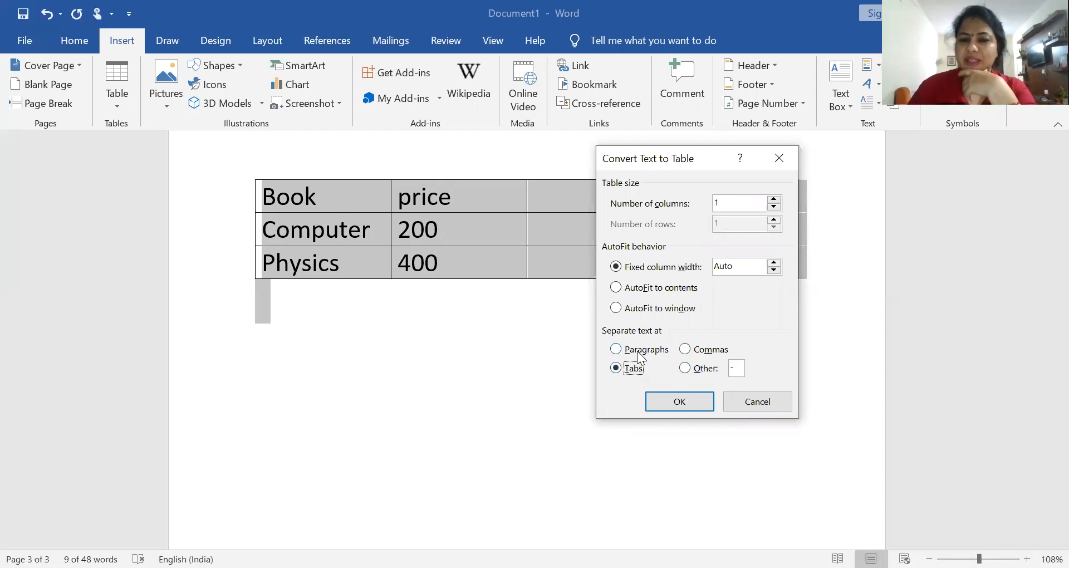
pyautogui.click(640, 349)
pyautogui.click(698, 350)
pyautogui.click(690, 371)
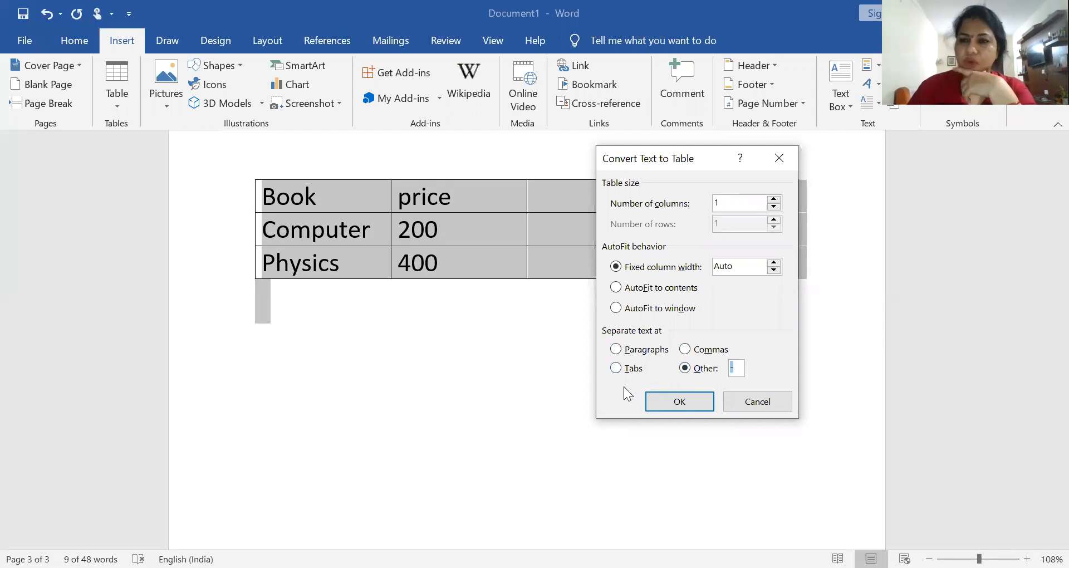
pyautogui.click(674, 405)
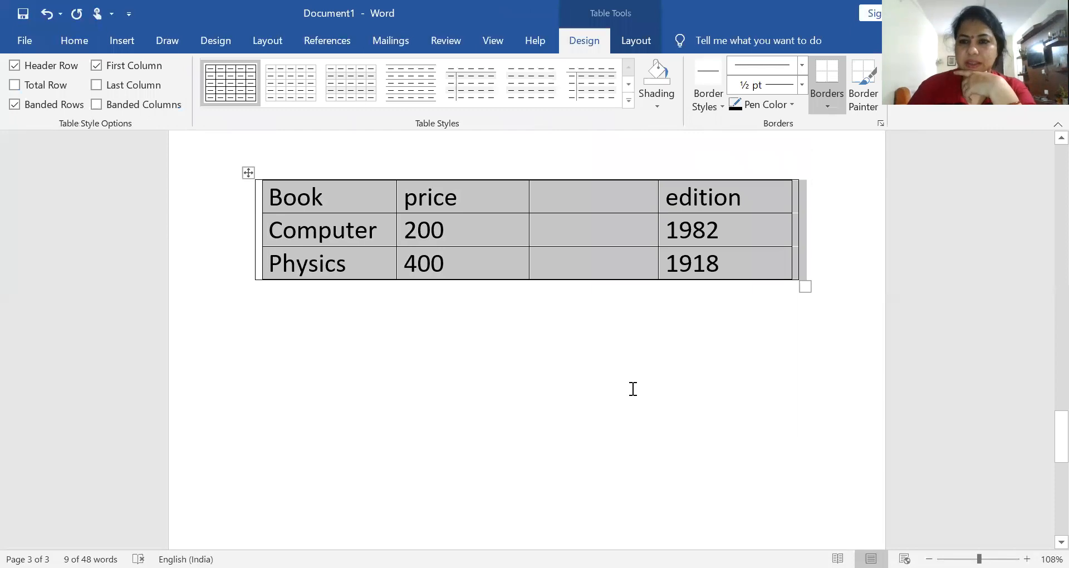
pyautogui.click(119, 38)
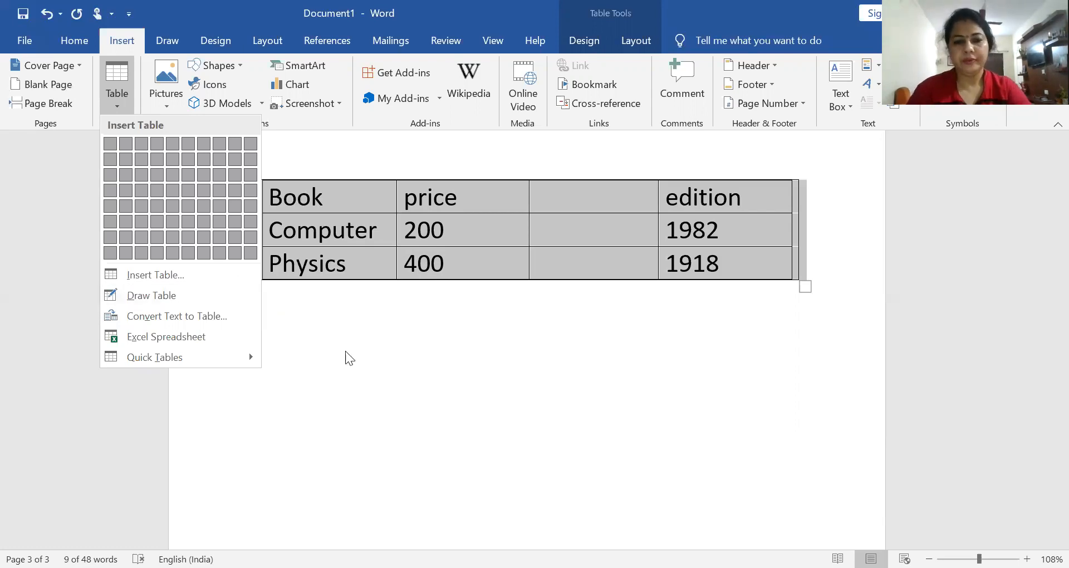
pyautogui.click(281, 302)
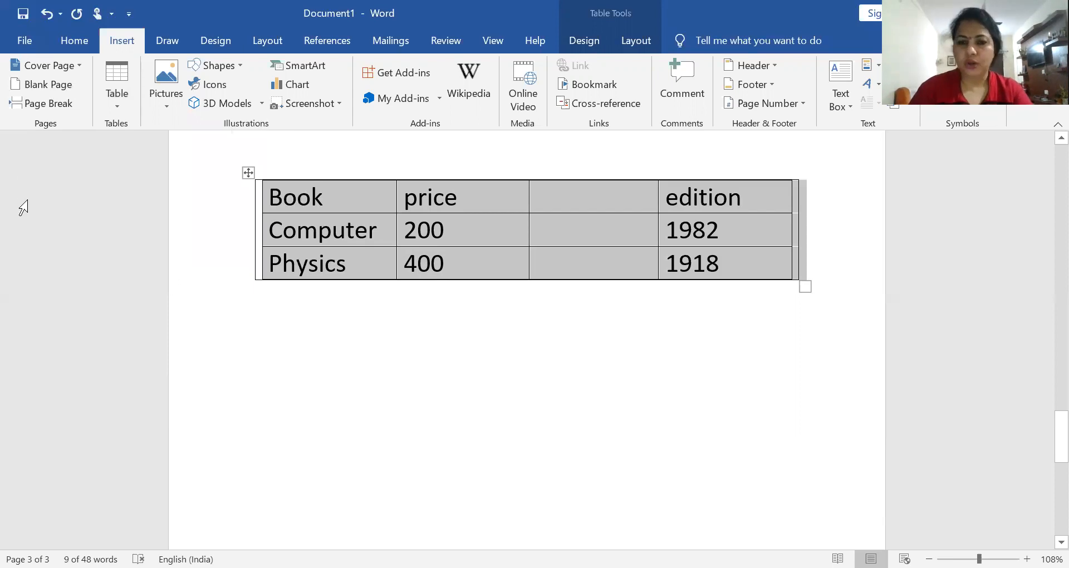
# Step: Clear the word computer from the first cell of the six-column table and enter Computer in its place
pyautogui.scroll(12, 65, 221)
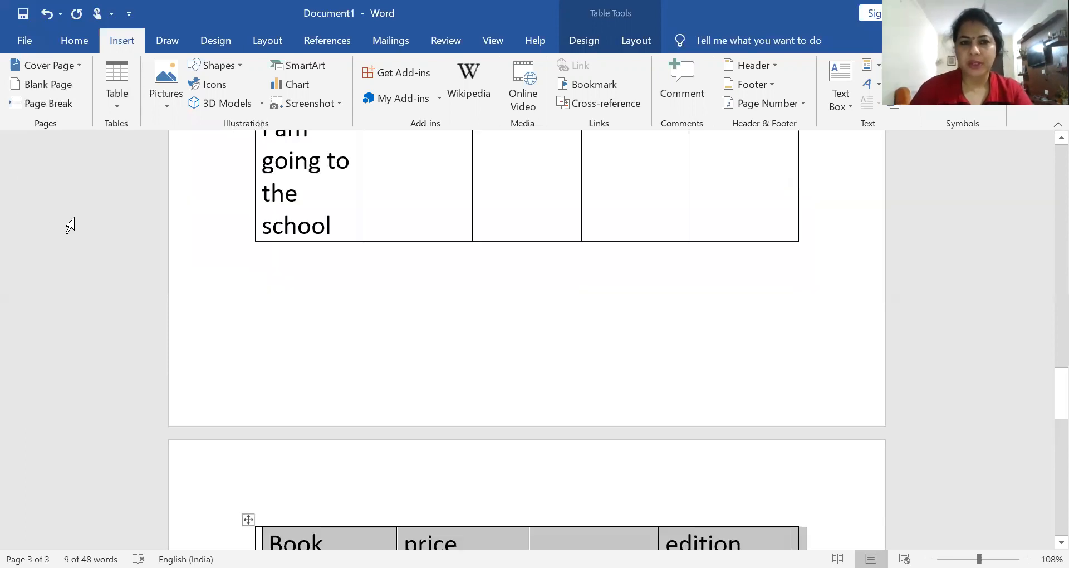
pyautogui.scroll(-10, 111, 234)
pyautogui.scroll(5, 161, 251)
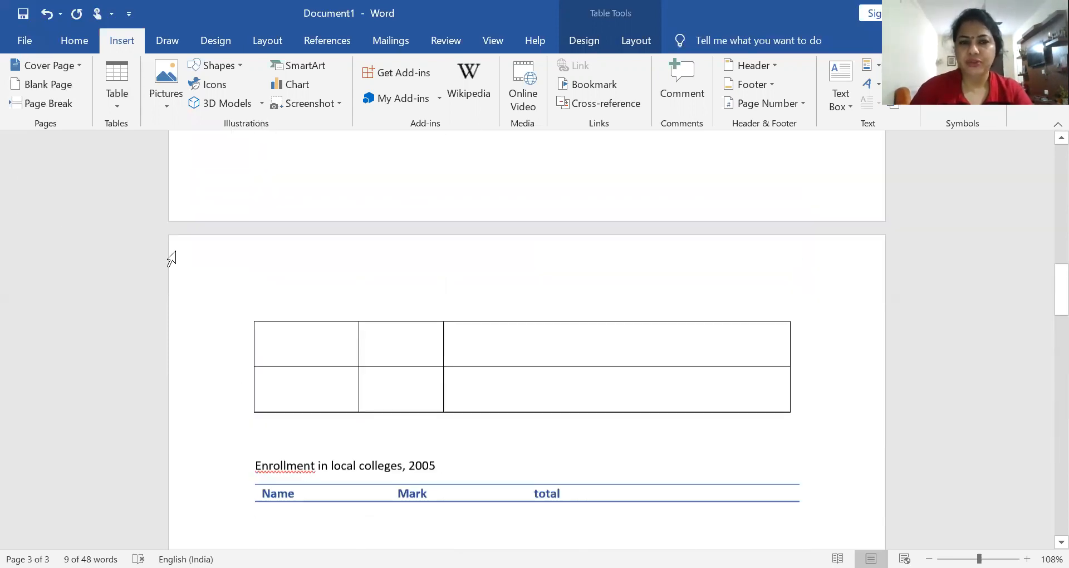
pyautogui.scroll(10, 253, 285)
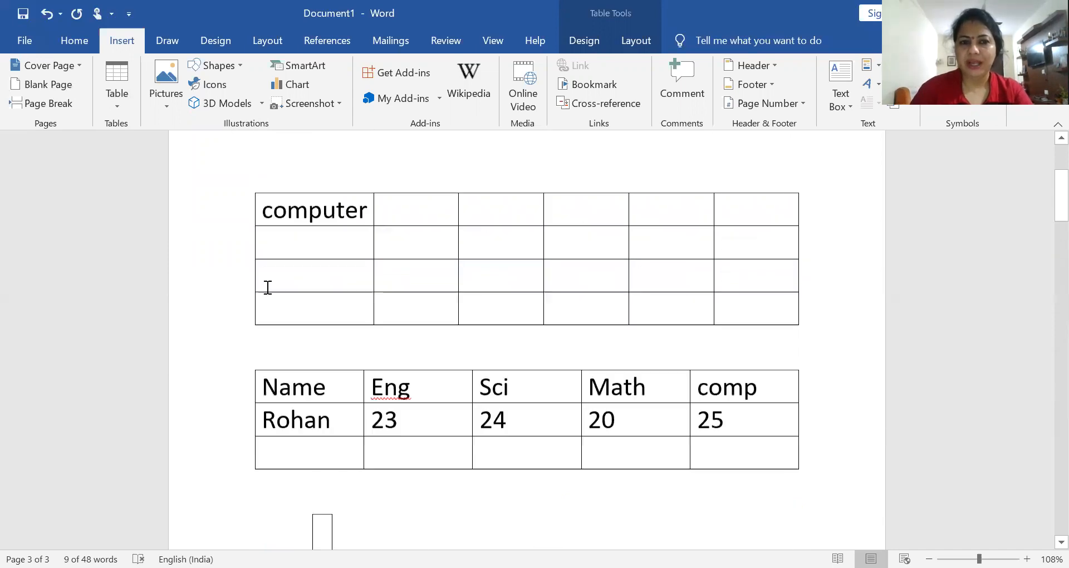
pyautogui.click(333, 248)
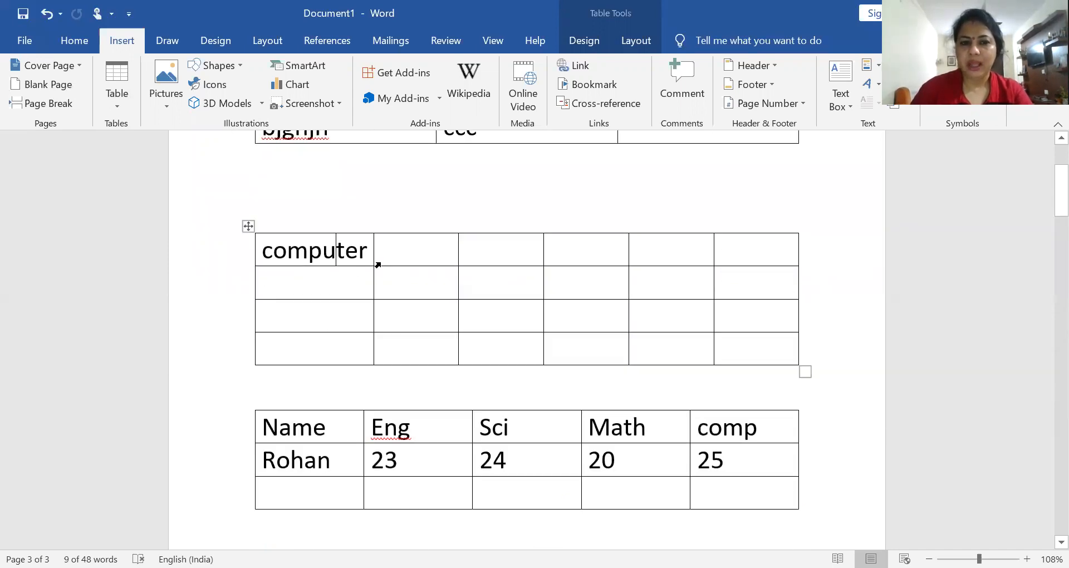
pyautogui.moveTo(365, 254); pyautogui.dragTo(238, 249)
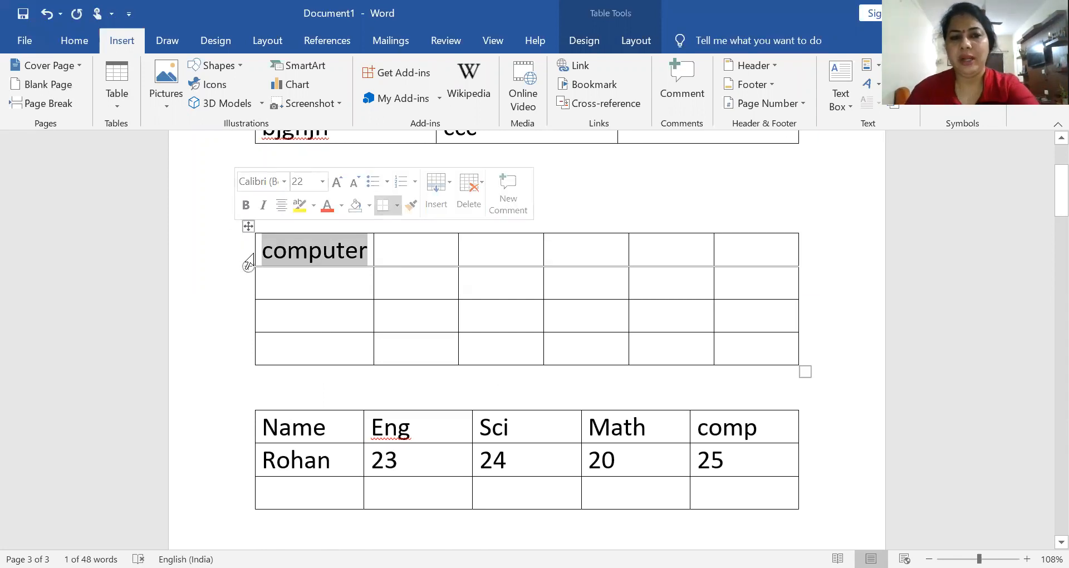
pyautogui.press('BackSpace')
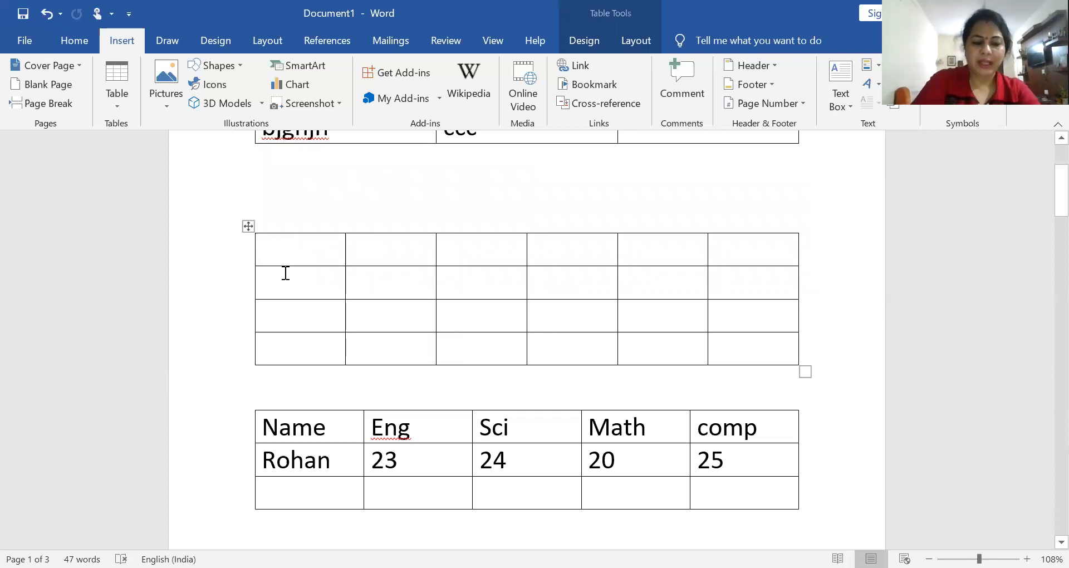
pyautogui.write('com')
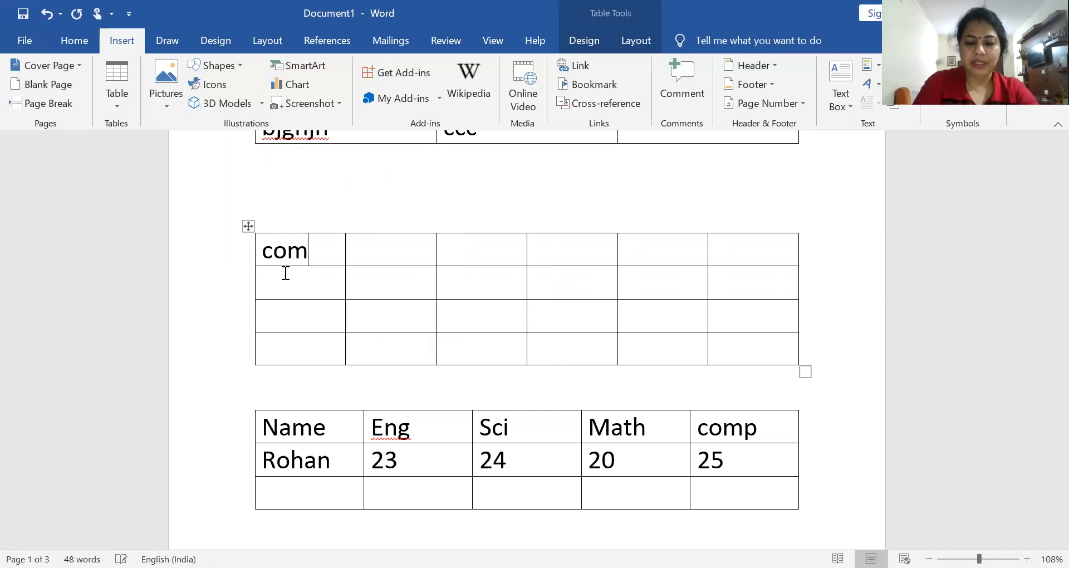
pyautogui.write('puter')
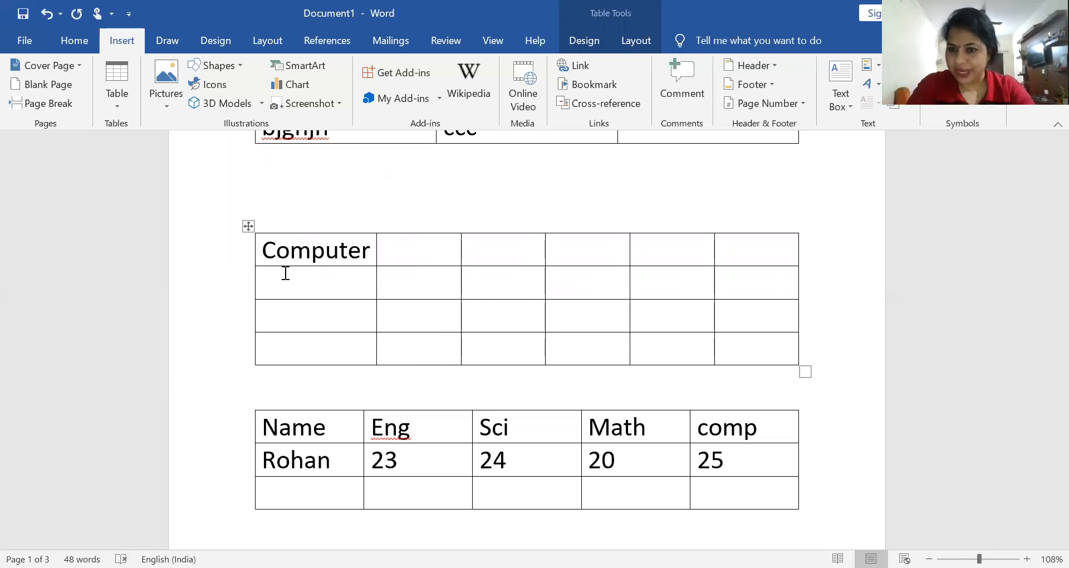
# Step: Move the cursor cell by cell from the Computer cell into the second row, and back again through the preceding cells
pyautogui.press('Tab')
pyautogui.press('Tab')
pyautogui.press('Tab')
pyautogui.press('Tab')
pyautogui.press('Tab')
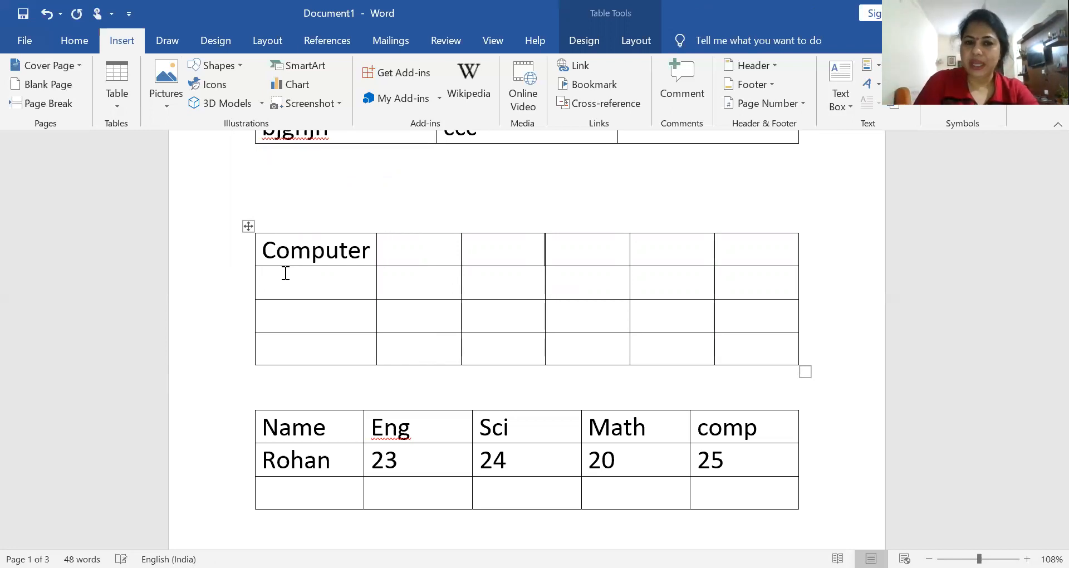
pyautogui.press('Tab')
pyautogui.press('Tab')
pyautogui.press('Tab')
pyautogui.press('Tab')
pyautogui.press('Tab')
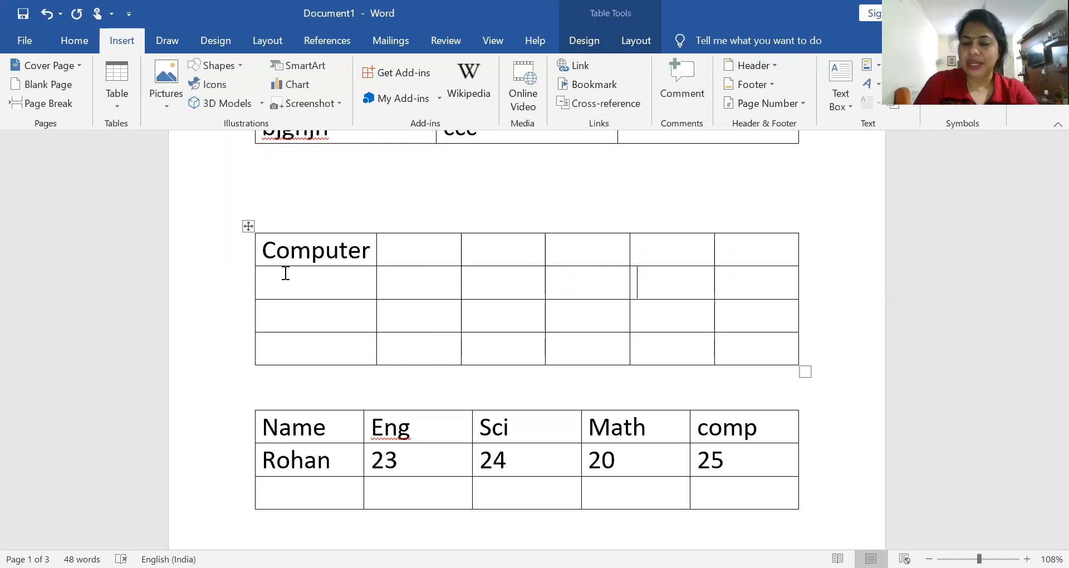
pyautogui.press('Tab')
pyautogui.hotkey('shift', 'Tab')
pyautogui.hotkey('shift', 'Tab')
pyautogui.hotkey('shift', 'Tab')
pyautogui.hotkey('shift', 'Tab')
pyautogui.hotkey('shift', 'Tab')
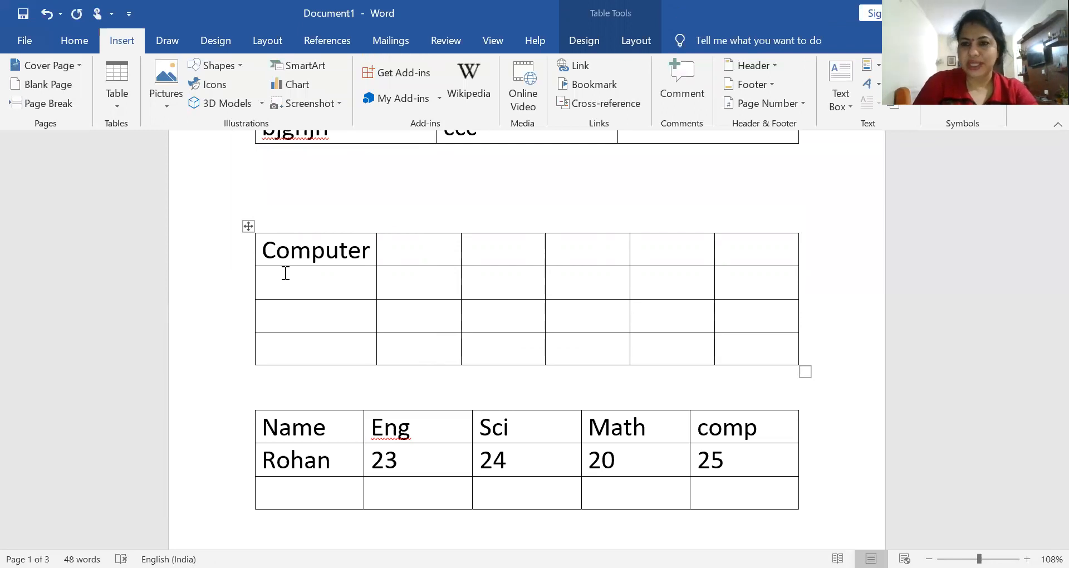
# Step: Advance to the first cell of the six-column table's third row and enter physics
pyautogui.press('Tab')
pyautogui.press('Tab')
pyautogui.press('Tab')
pyautogui.press('Tab')
pyautogui.press('Tab')
pyautogui.press('Tab')
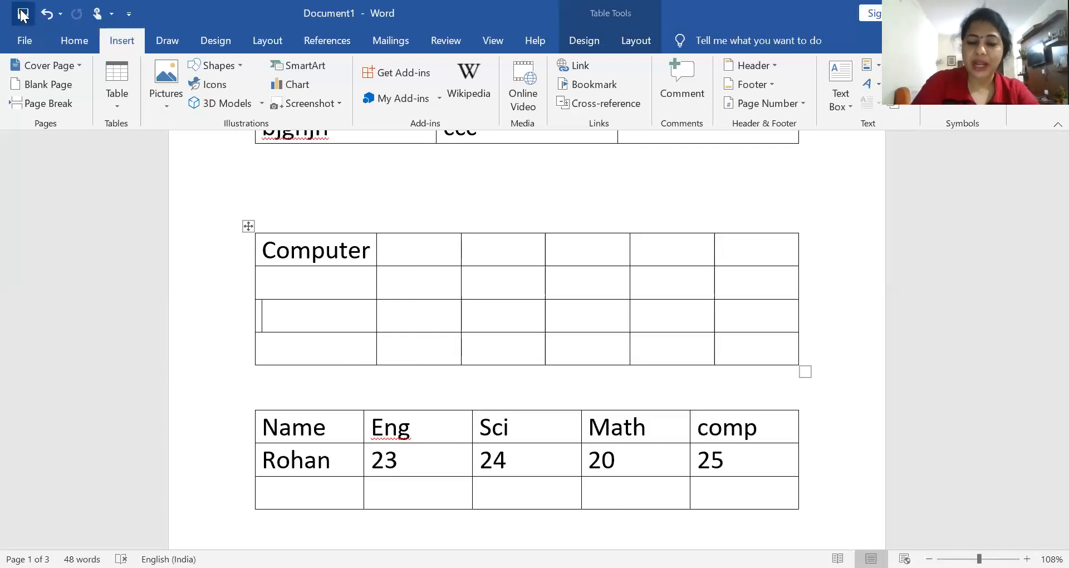
pyautogui.write('ph')
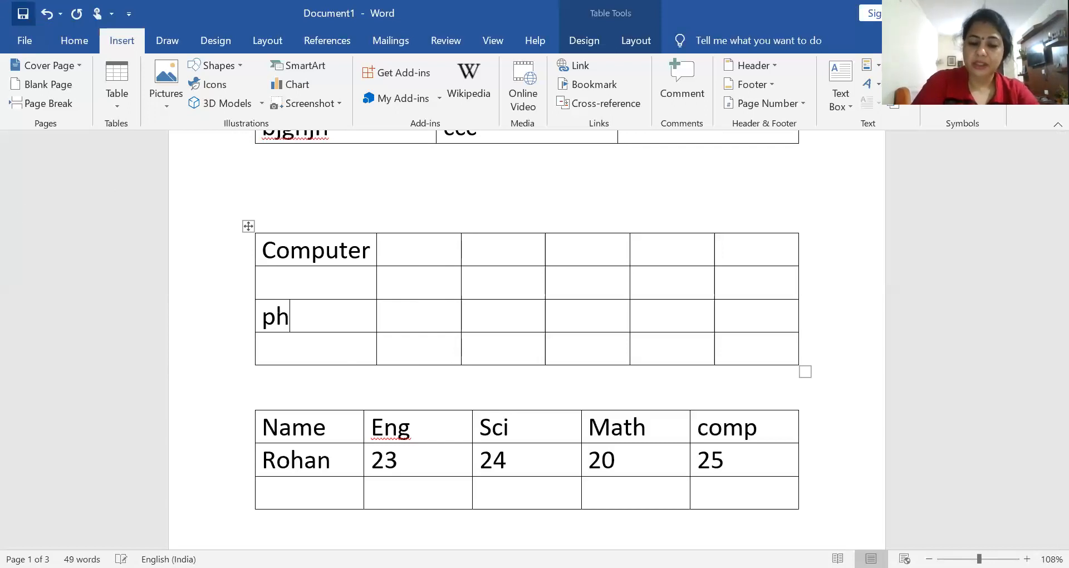
pyautogui.write('ysics')
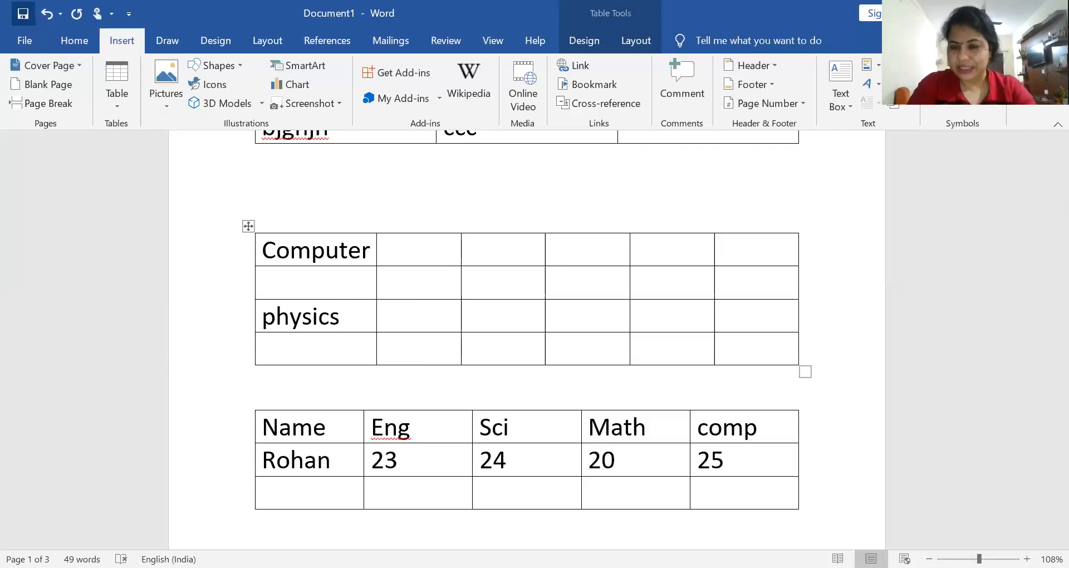
# Step: Move the cursor across the Physics row to its last cell and back by one cell
pyautogui.press('Tab')
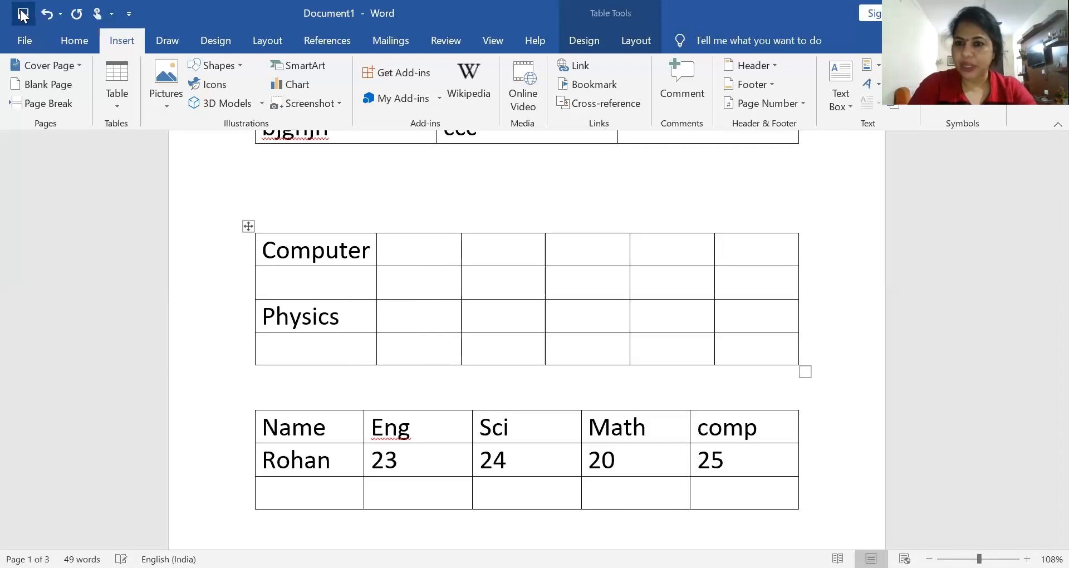
pyautogui.press('Tab')
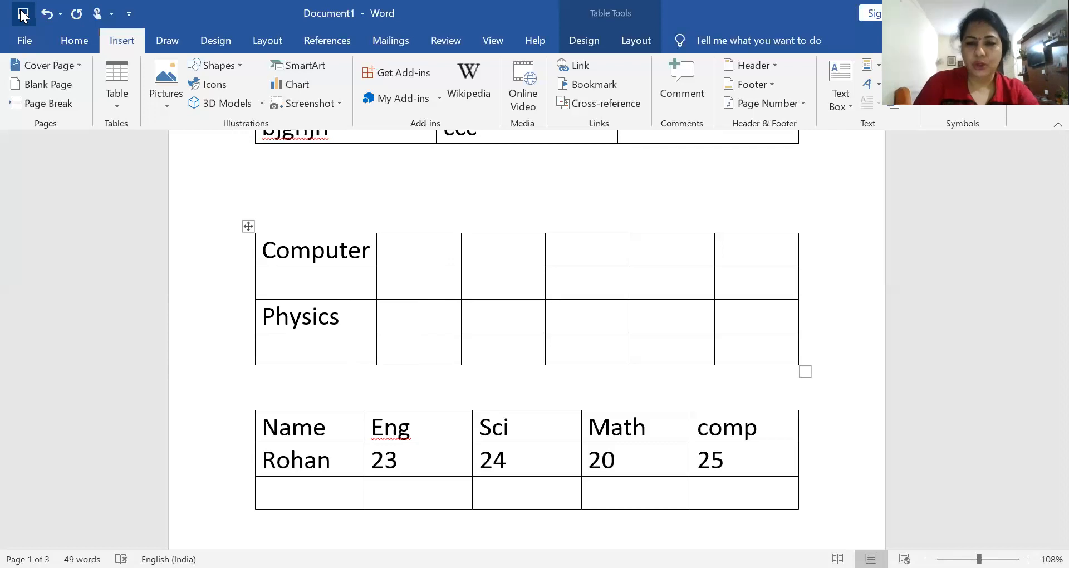
pyautogui.press('Tab')
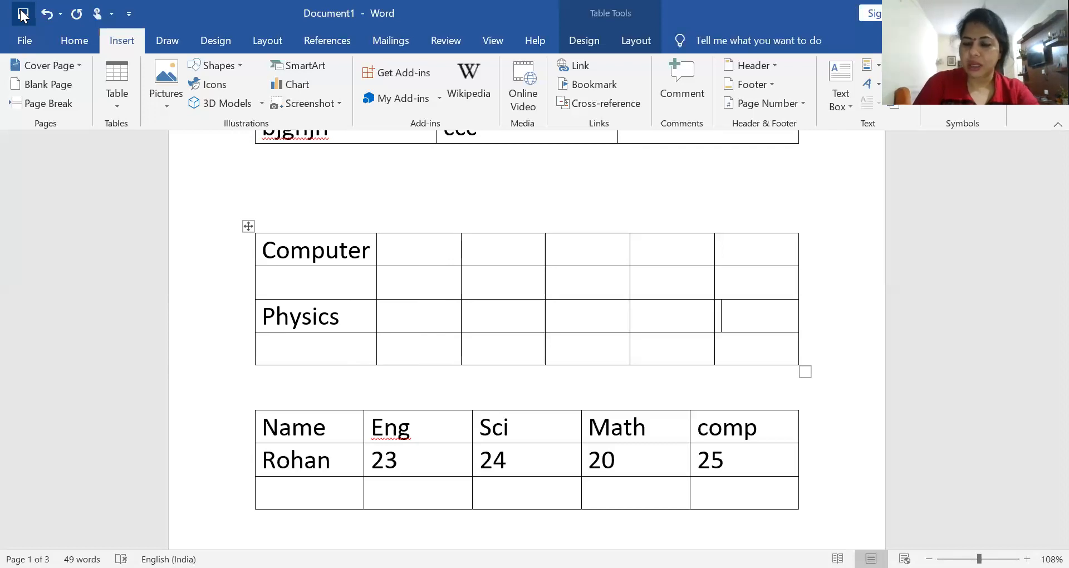
pyautogui.hotkey('shift', 'Tab')
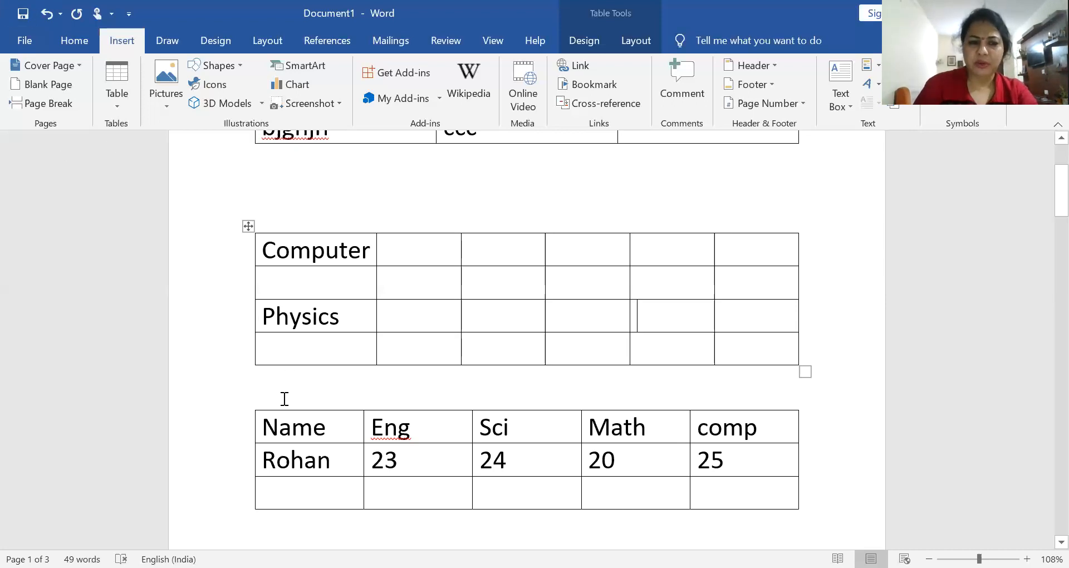
# Step: Enter kkk on the blank line between the six-column table and the Name table
pyautogui.click(302, 401)
pyautogui.write('kkk')
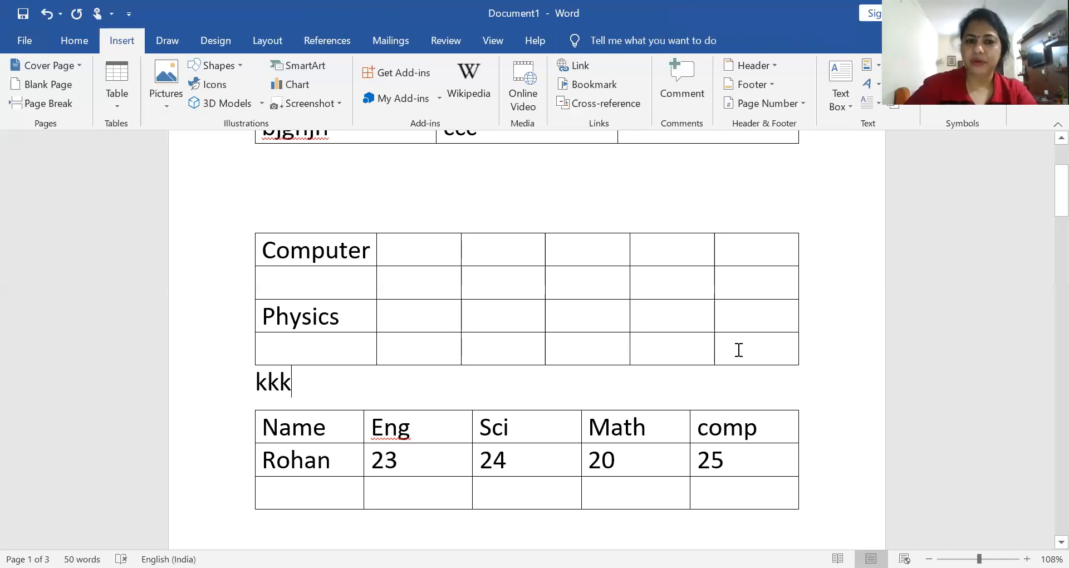
# Step: Select the entire Computer row of the six-column table
pyautogui.click(390, 286)
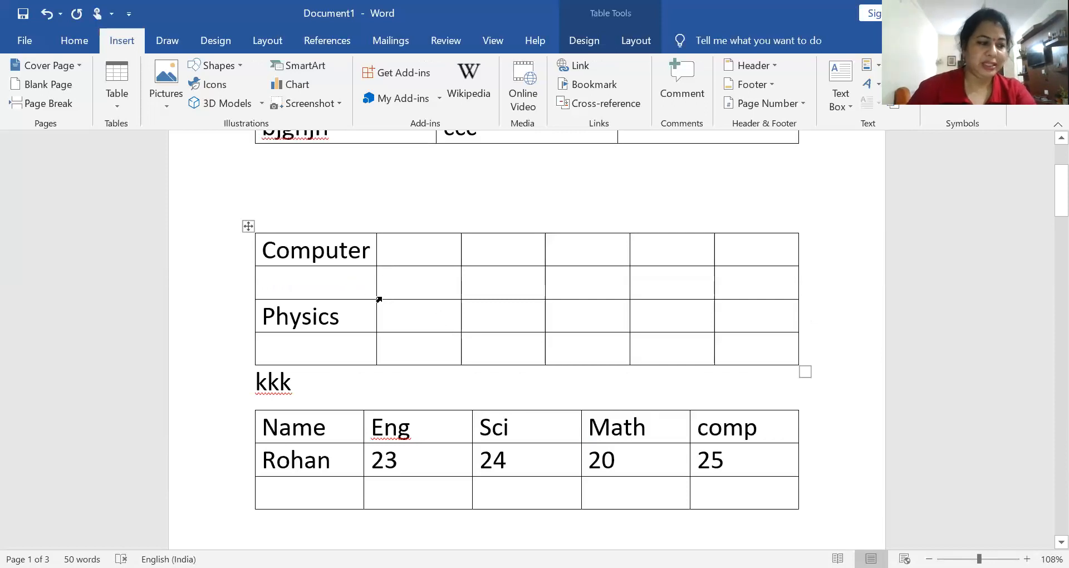
pyautogui.moveTo(236, 271)
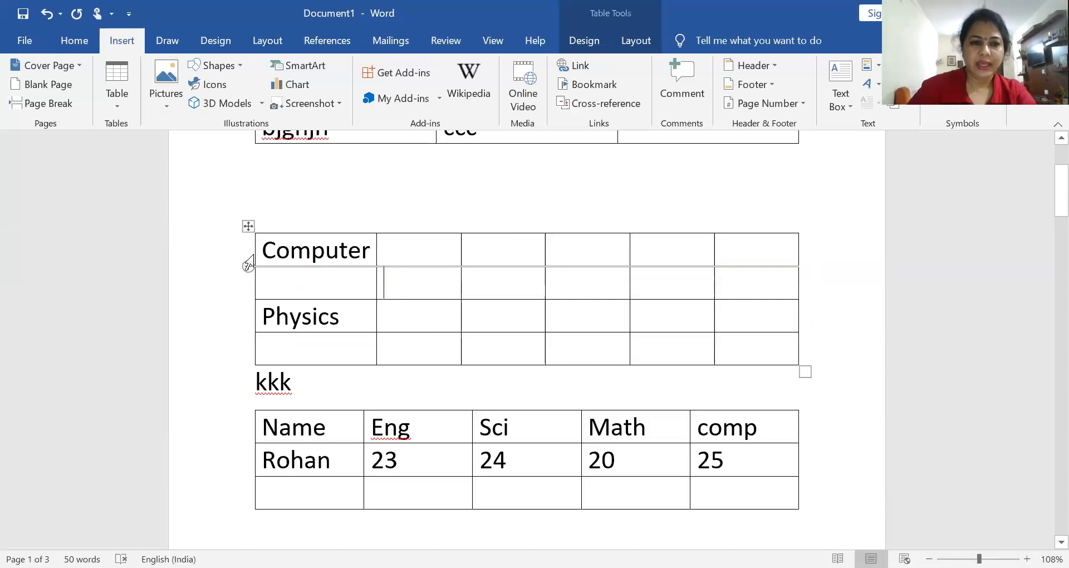
pyautogui.click(253, 264)
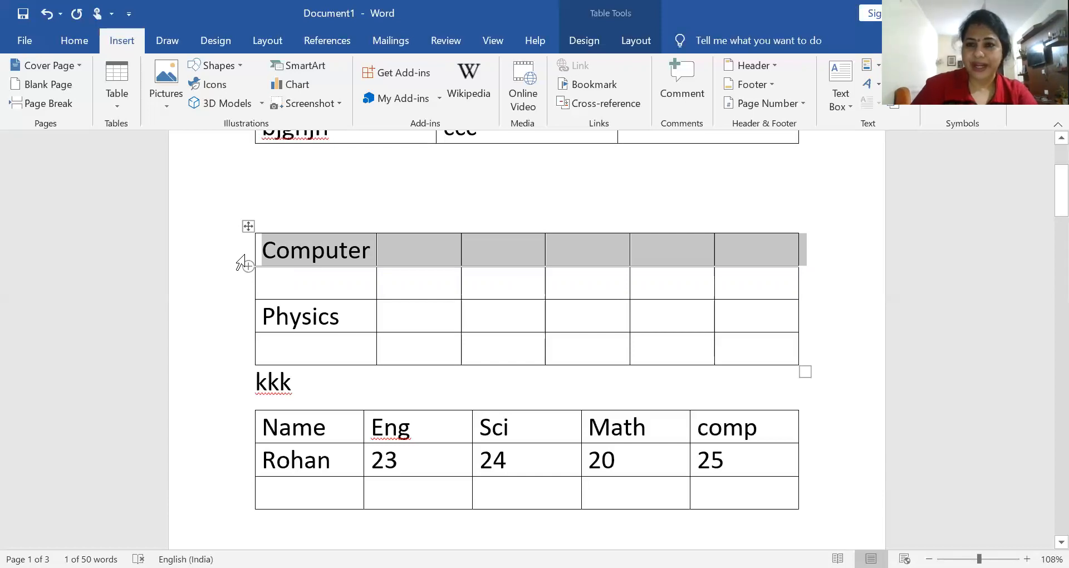
# Step: Select each of the six-column table's second, Physics and fourth rows in turn
pyautogui.click(225, 295)
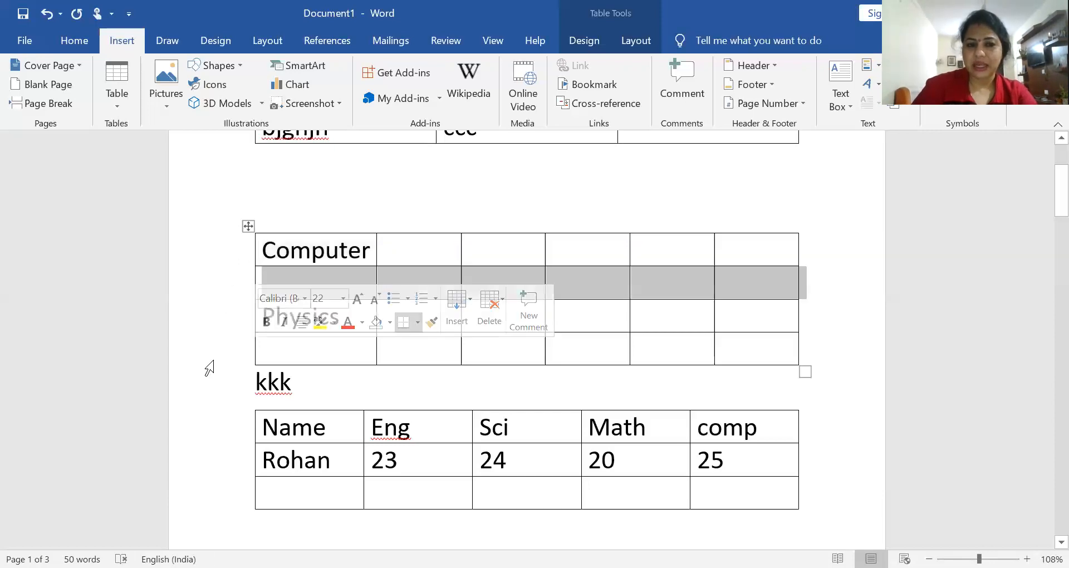
pyautogui.click(219, 332)
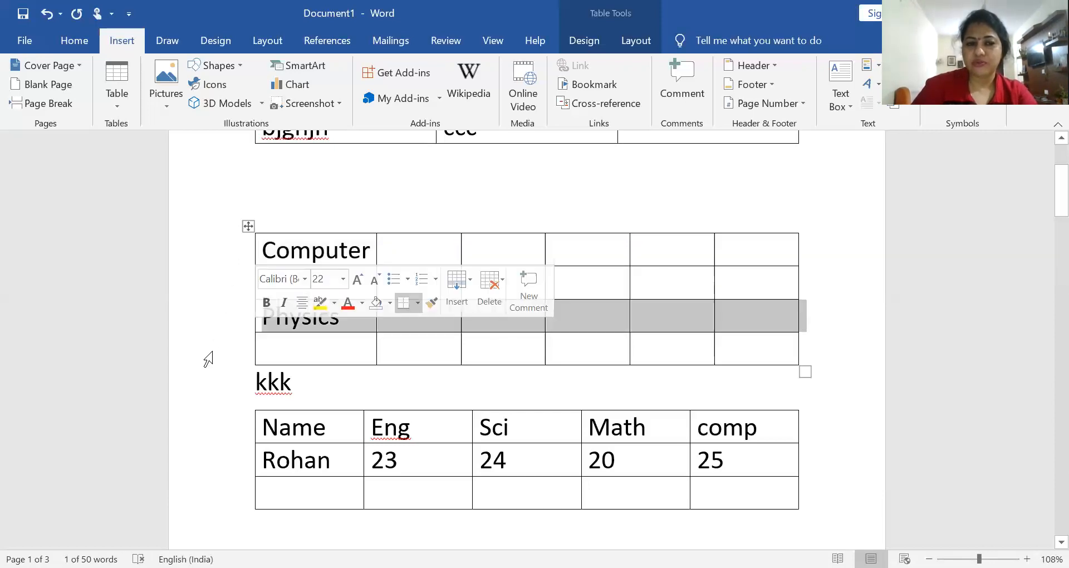
pyautogui.click(238, 359)
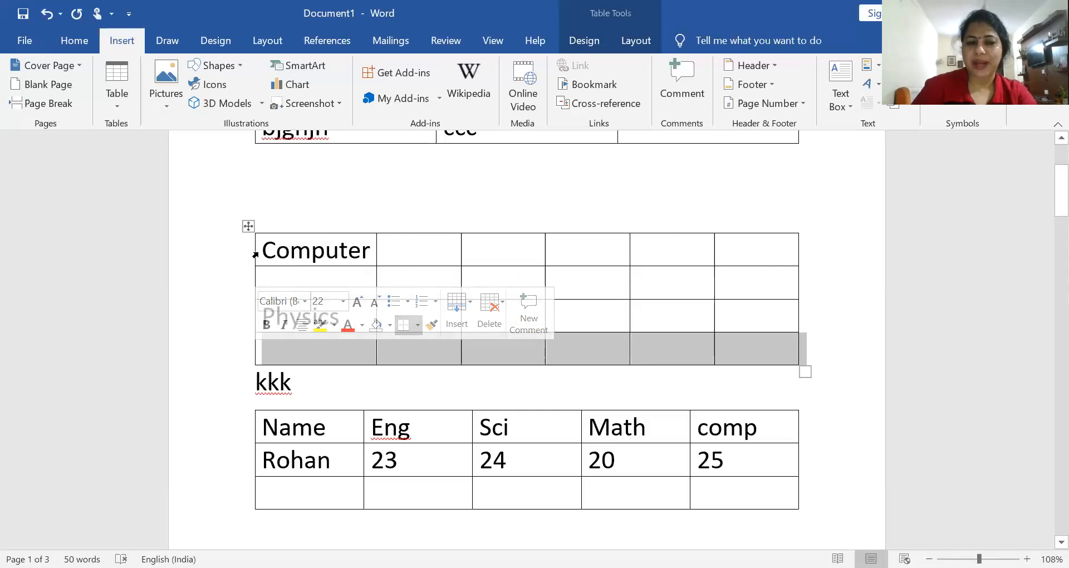
# Step: Select only the Computer cell of the six-column table, followed by its entire row
pyautogui.click(257, 254)
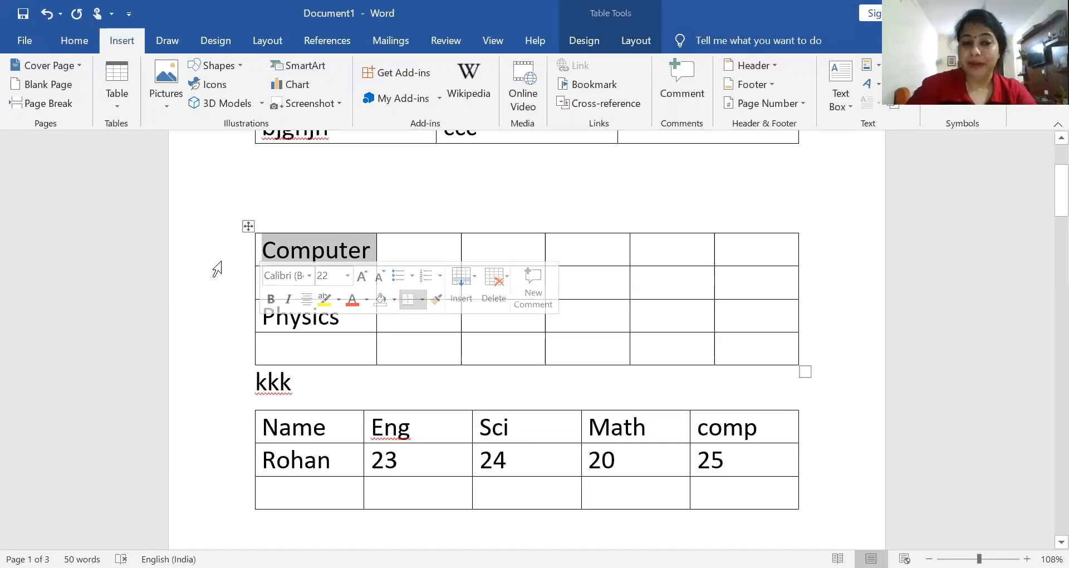
pyautogui.moveTo(235, 261)
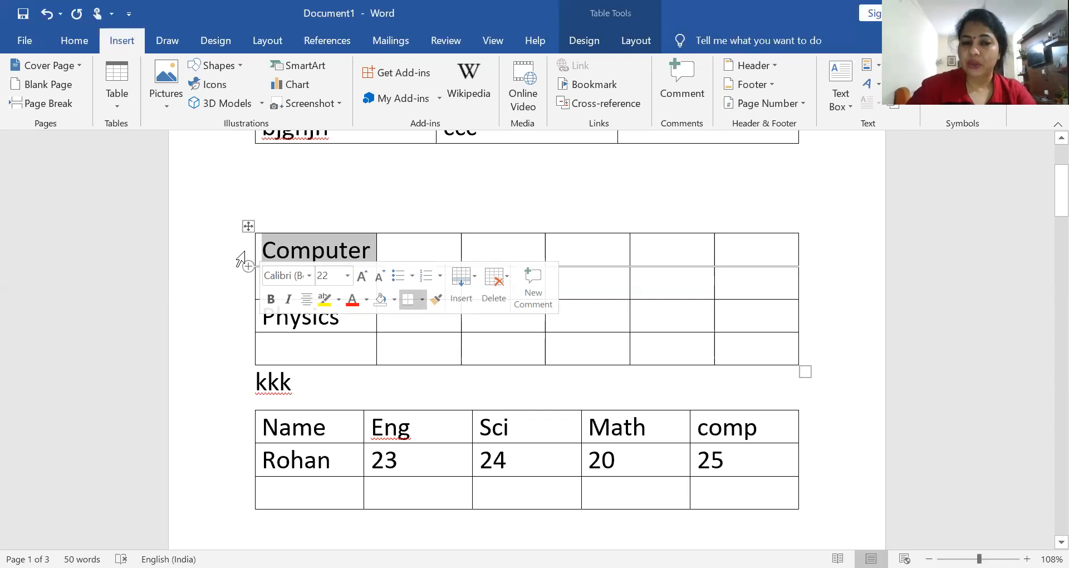
pyautogui.click(241, 258)
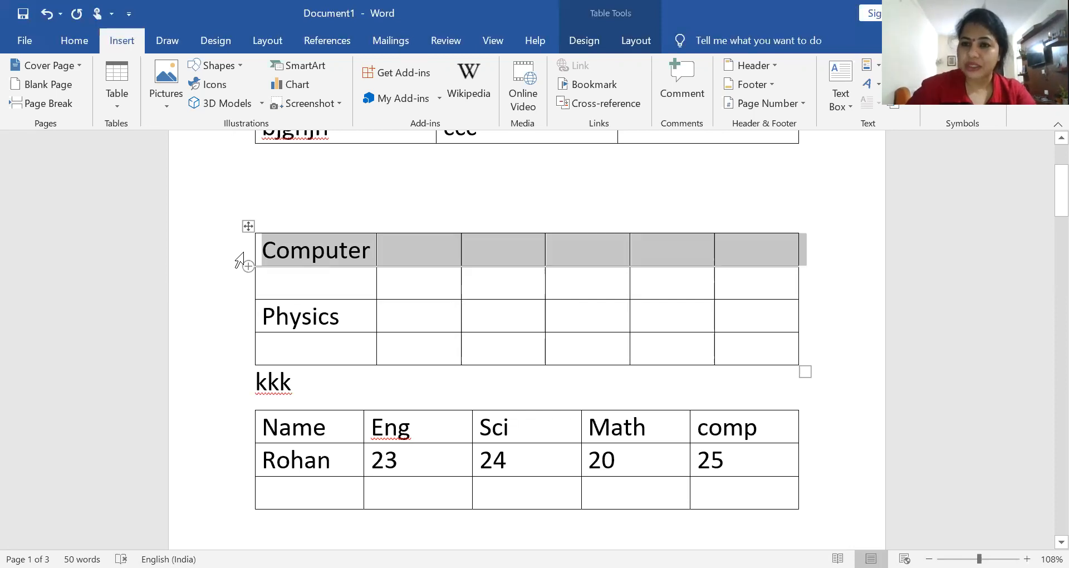
pyautogui.click(241, 259)
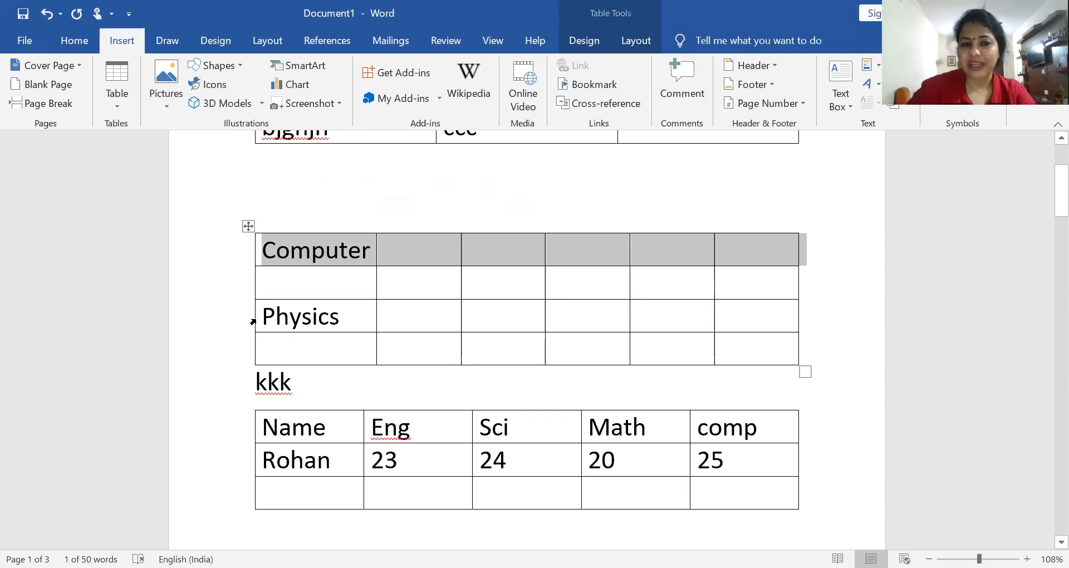
# Step: Select only the Physics cell, followed by the entire blank row above it
pyautogui.click(257, 322)
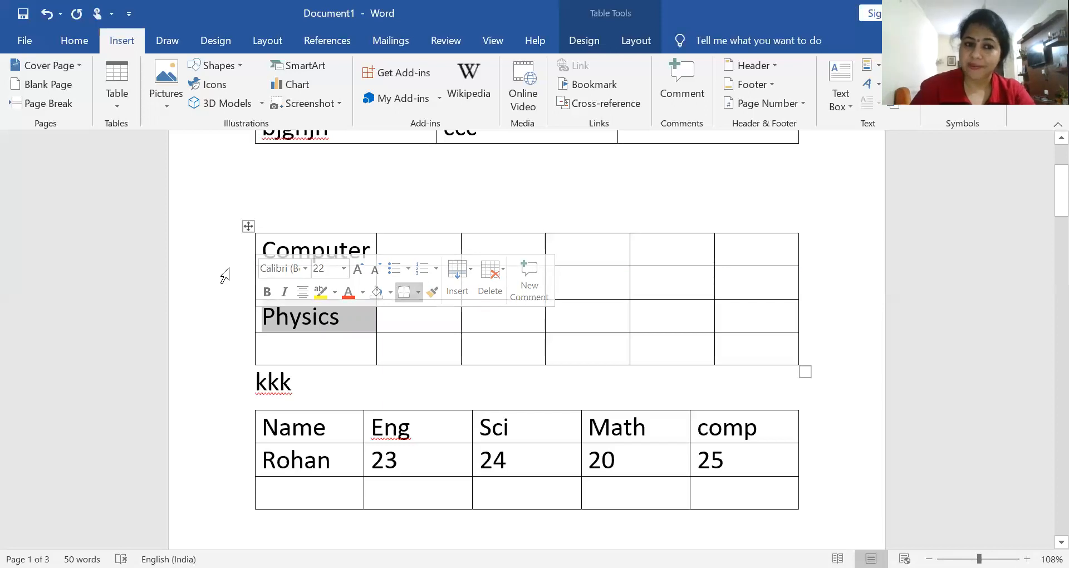
pyautogui.moveTo(231, 270)
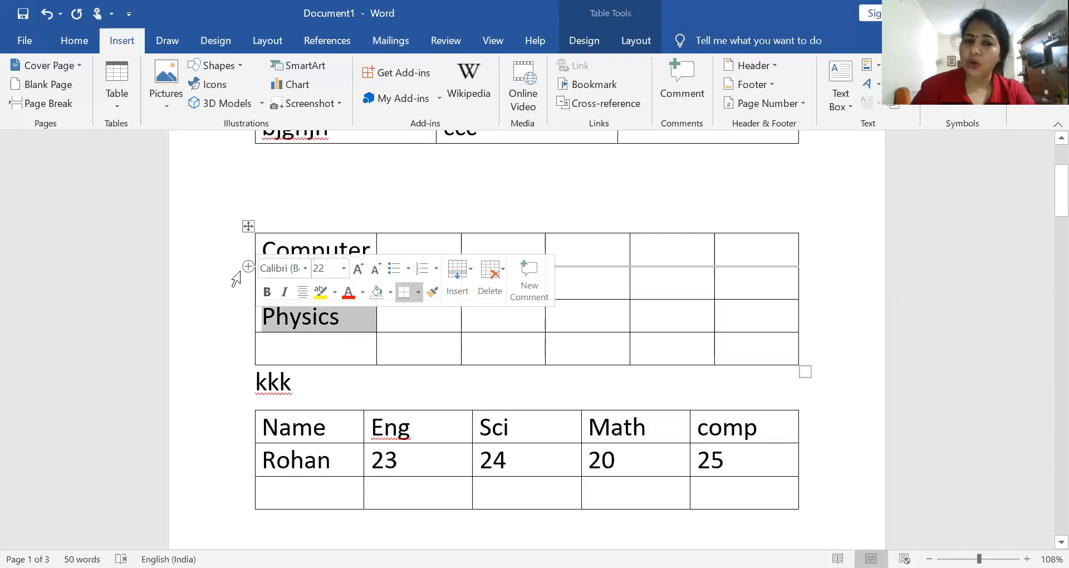
pyautogui.click(236, 281)
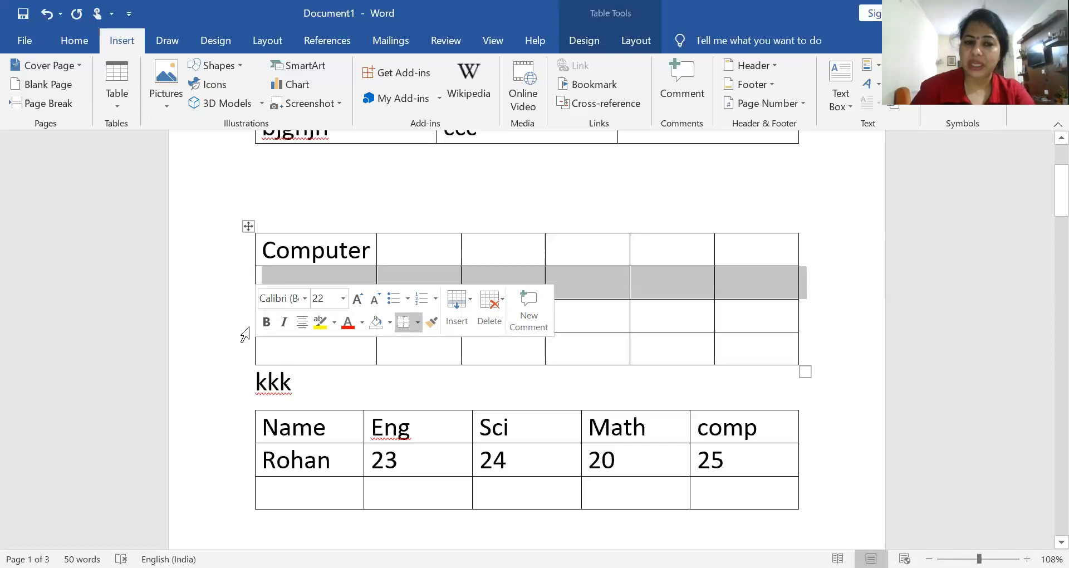
# Step: Select the first cell of the six-column table's last row, followed by the fifth cell of its second row
pyautogui.click(253, 355)
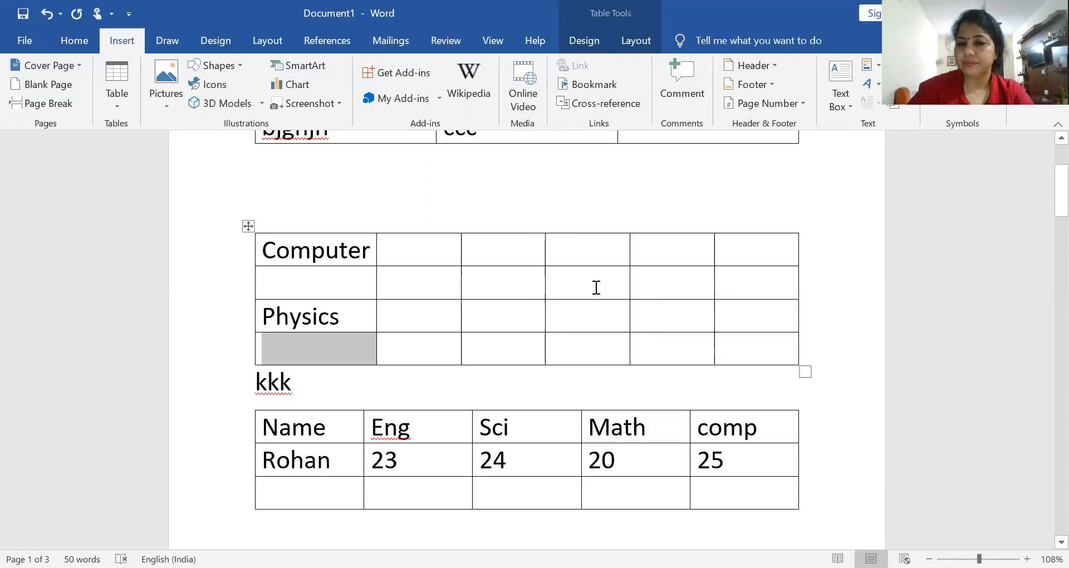
pyautogui.click(625, 287)
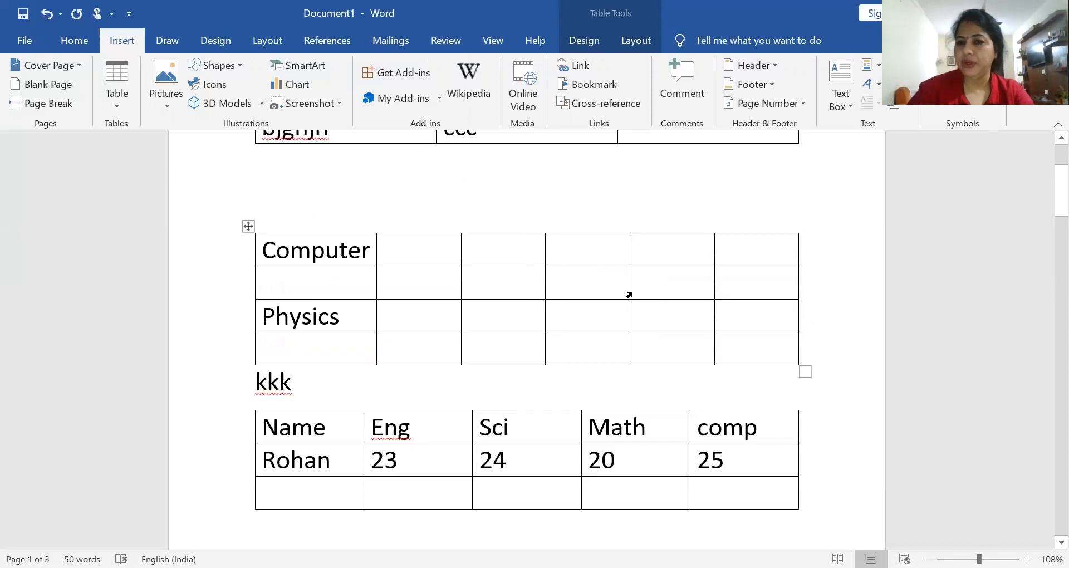
pyautogui.click(629, 295)
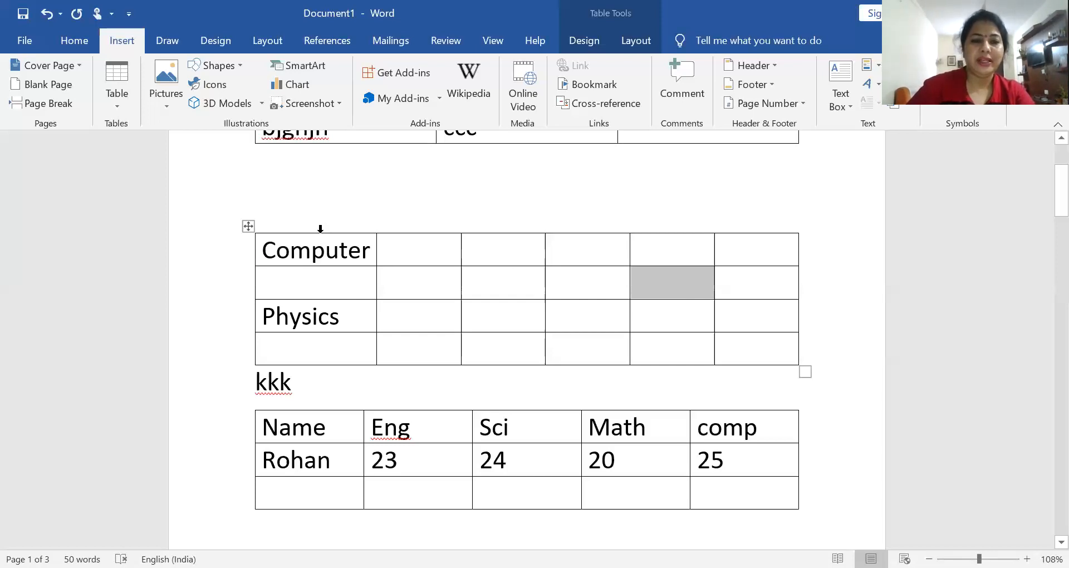
# Step: Select the first column of the six-column table, followed by the whole table
pyautogui.click(330, 230)
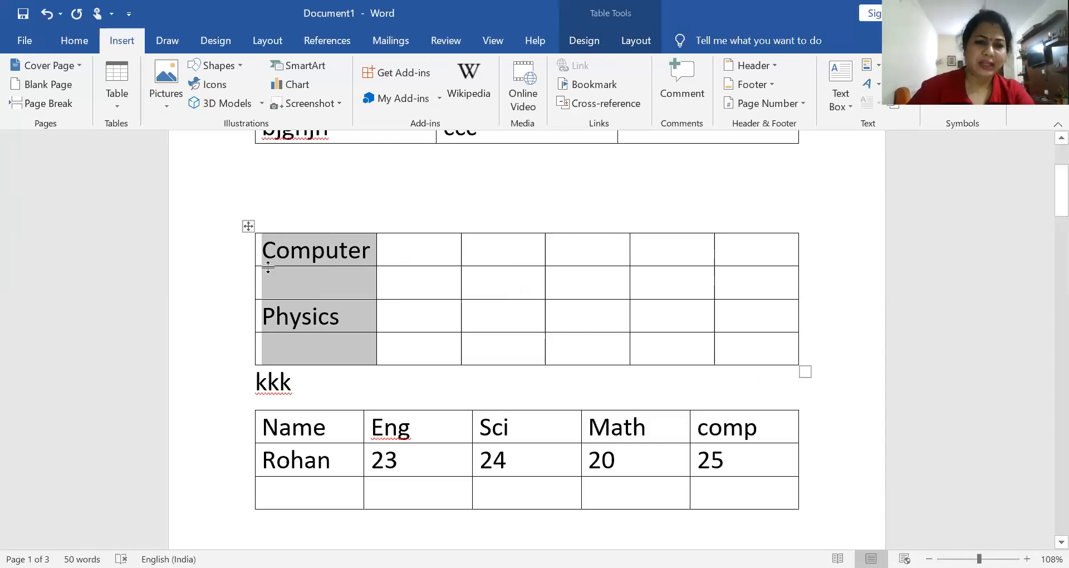
pyautogui.click(247, 227)
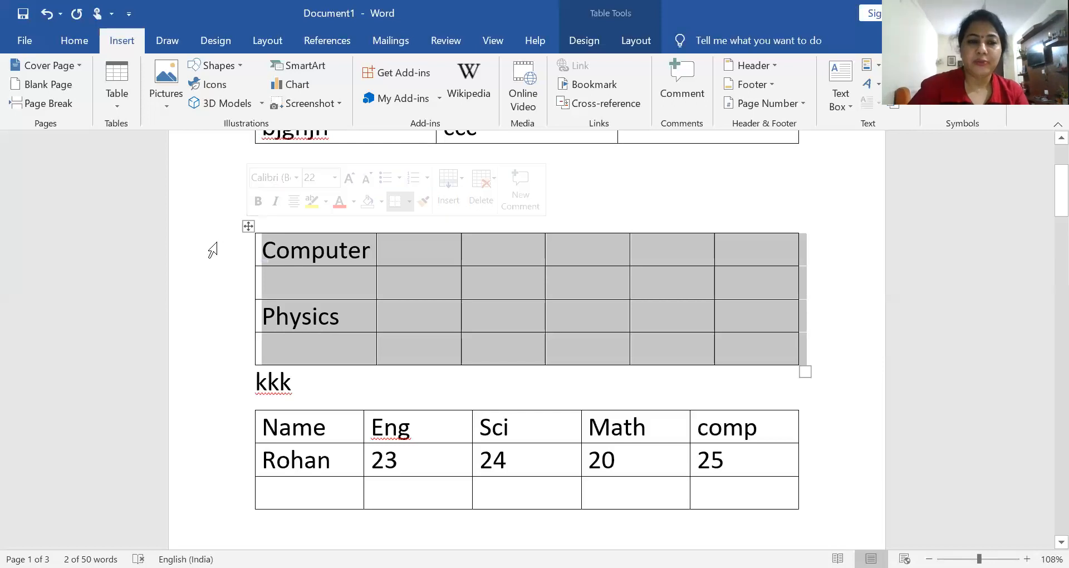
# Step: Format the Computer cell's text as bold, italic and underlined
pyautogui.click(249, 252)
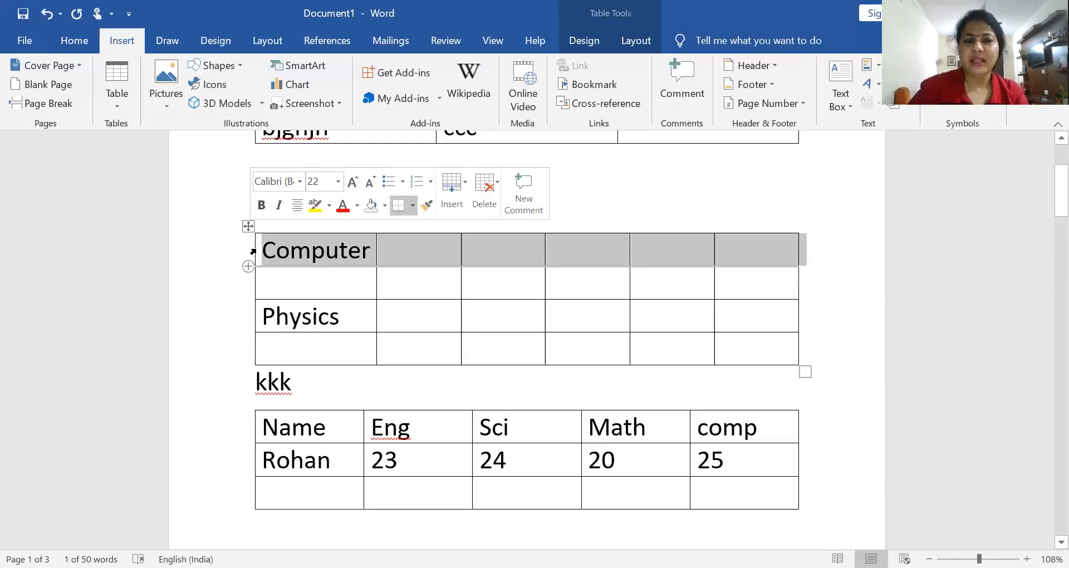
pyautogui.click(273, 260)
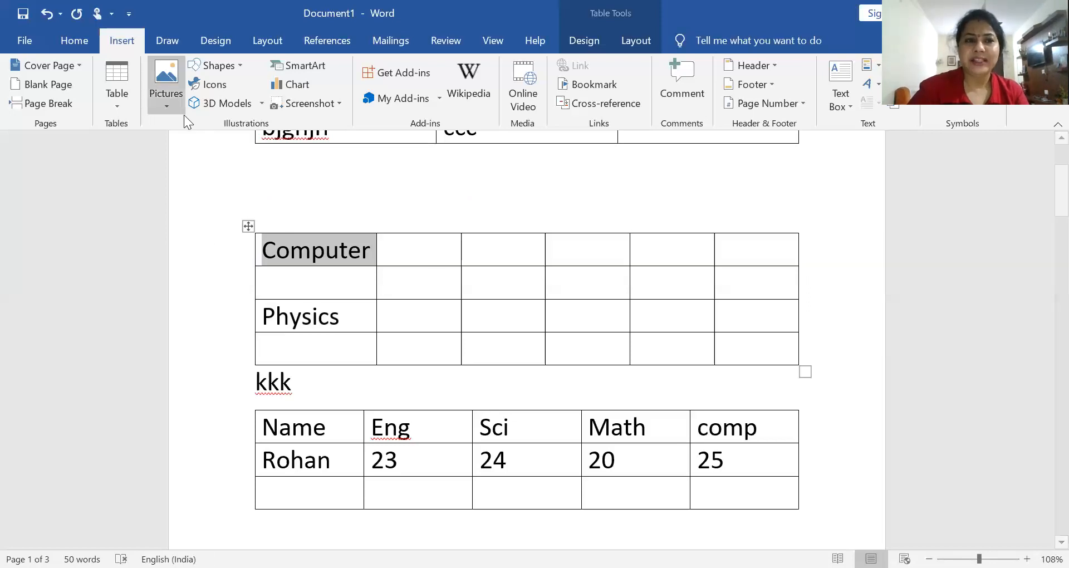
pyautogui.click(149, 98)
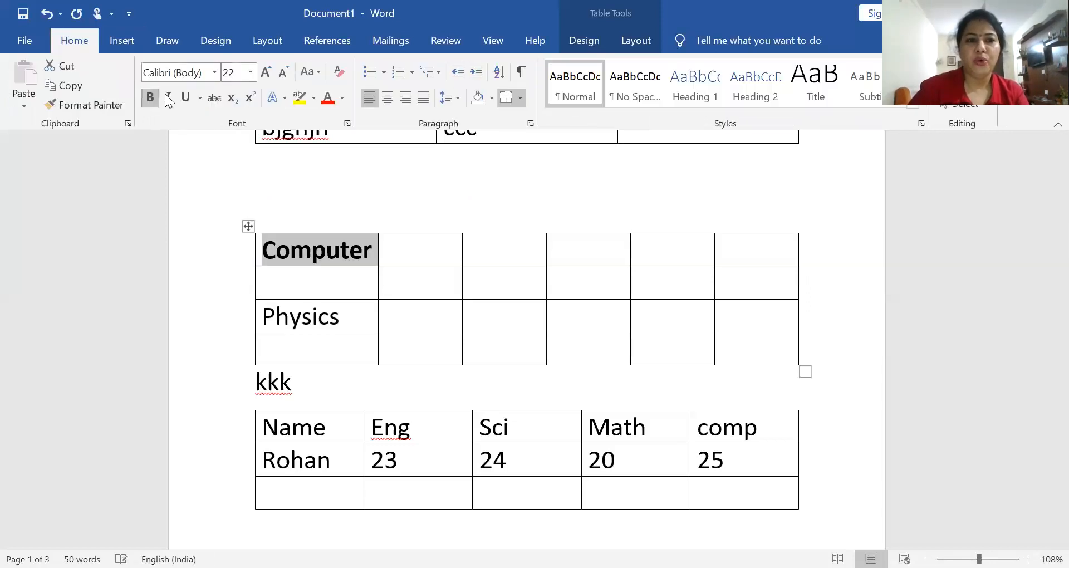
pyautogui.click(168, 97)
pyautogui.click(189, 100)
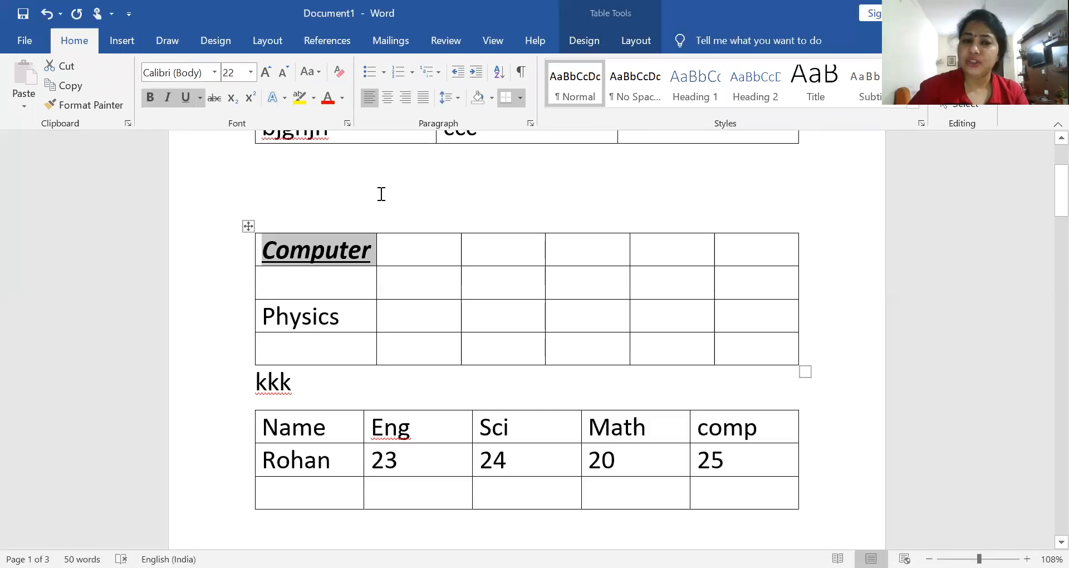
# Step: Select the six-column table's second column, delete the entire table, and undo the deletion
pyautogui.click(432, 230)
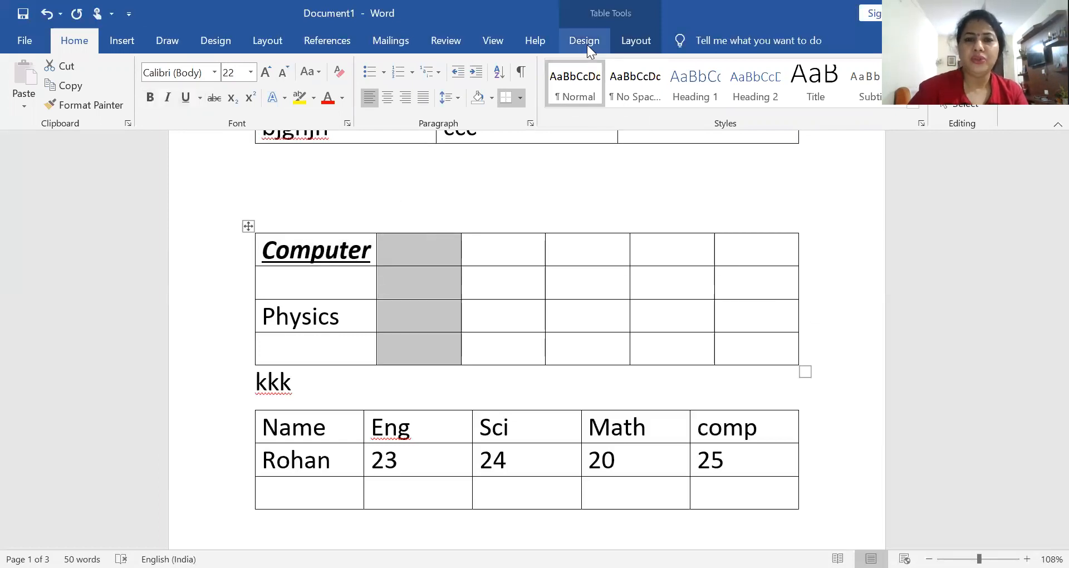
pyautogui.click(616, 43)
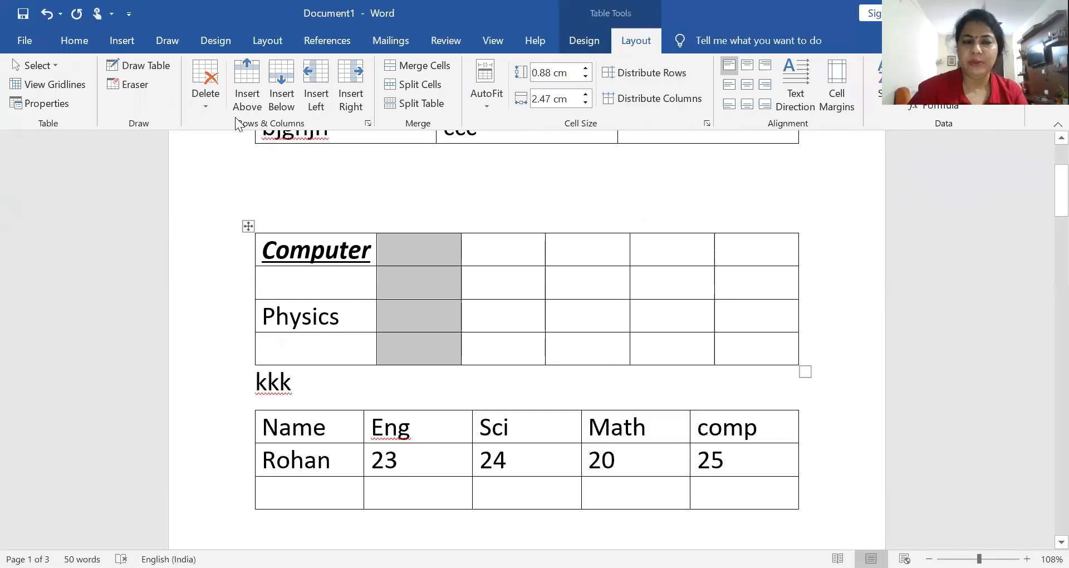
pyautogui.click(210, 83)
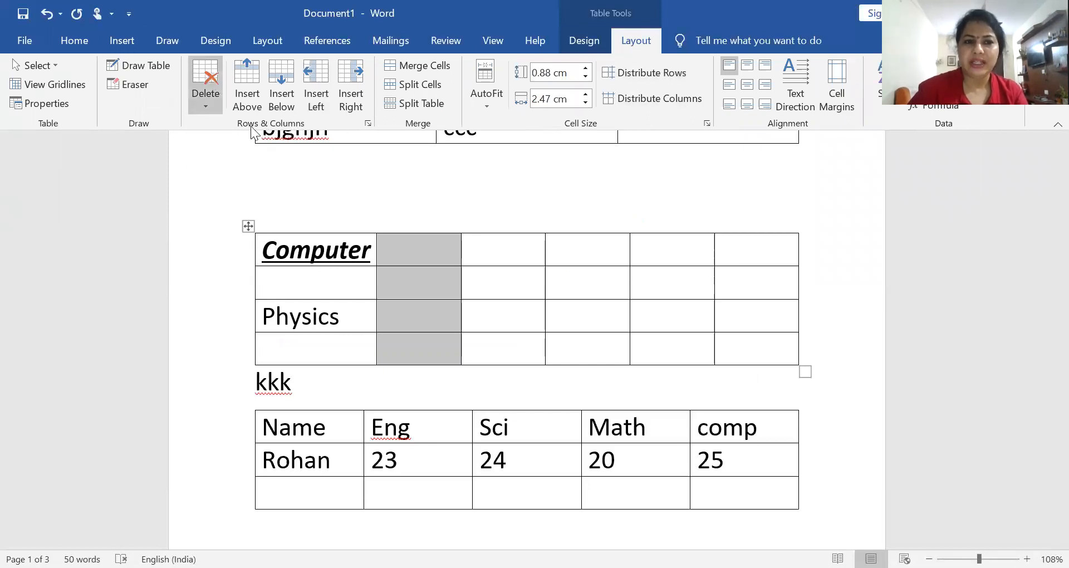
pyautogui.click(233, 167)
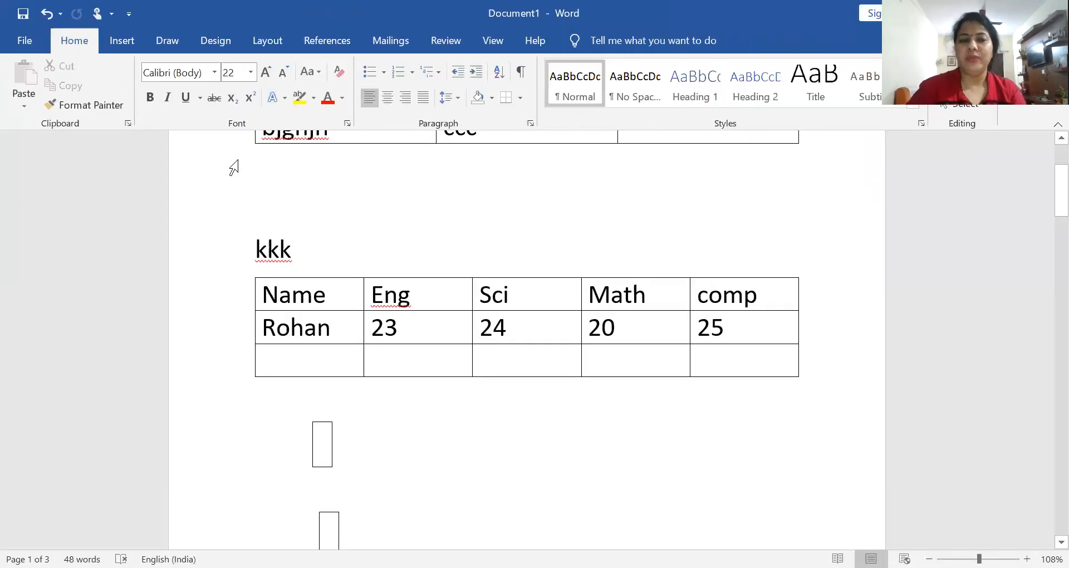
pyautogui.scroll(3, 322, 139)
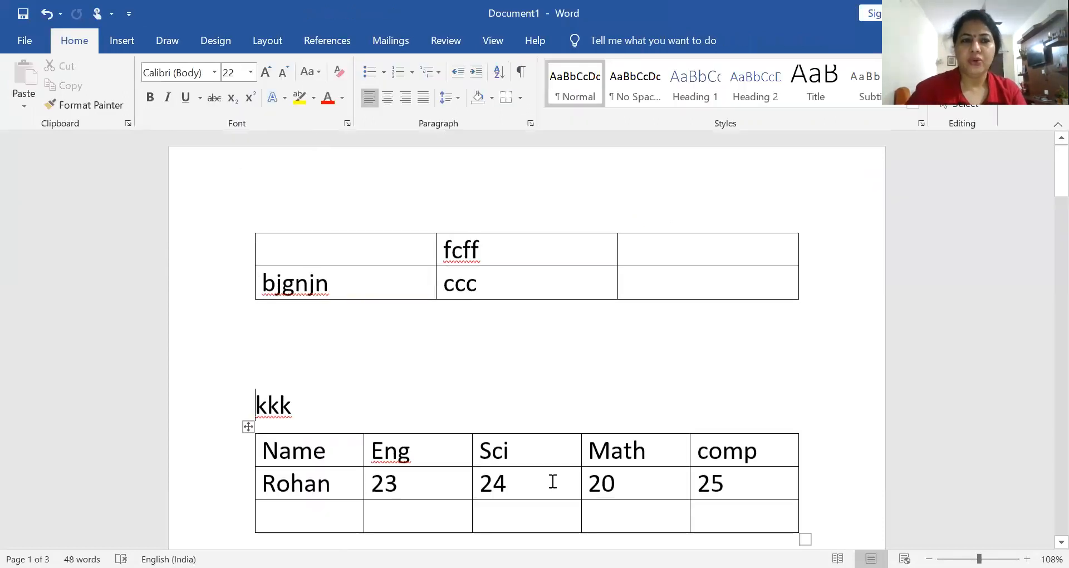
pyautogui.click(47, 15)
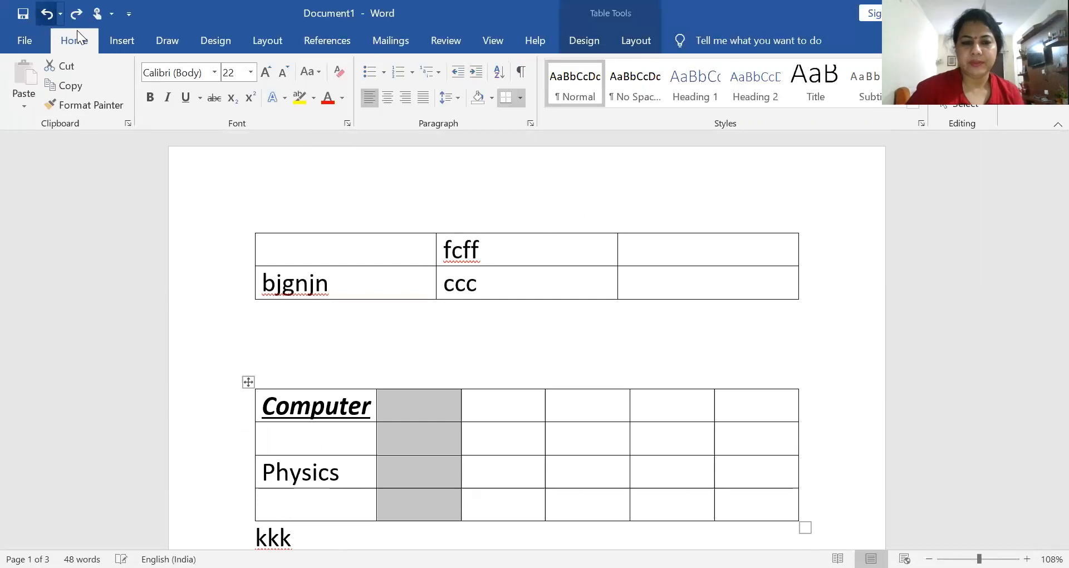
# Step: Select the word Computer in the six-column table, followed by the word Physics
pyautogui.scroll(-3, 412, 228)
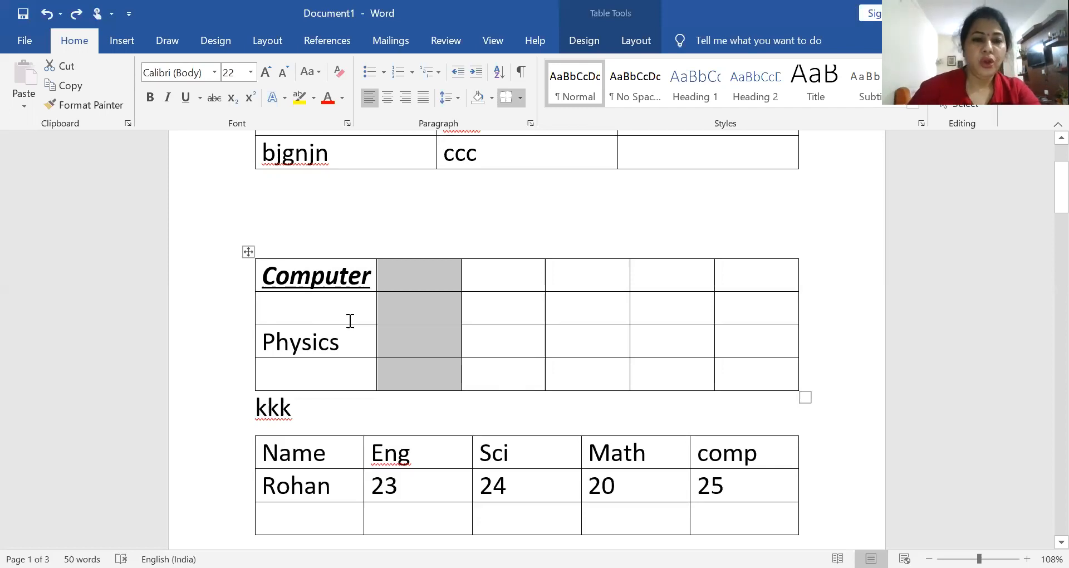
pyautogui.click(314, 277)
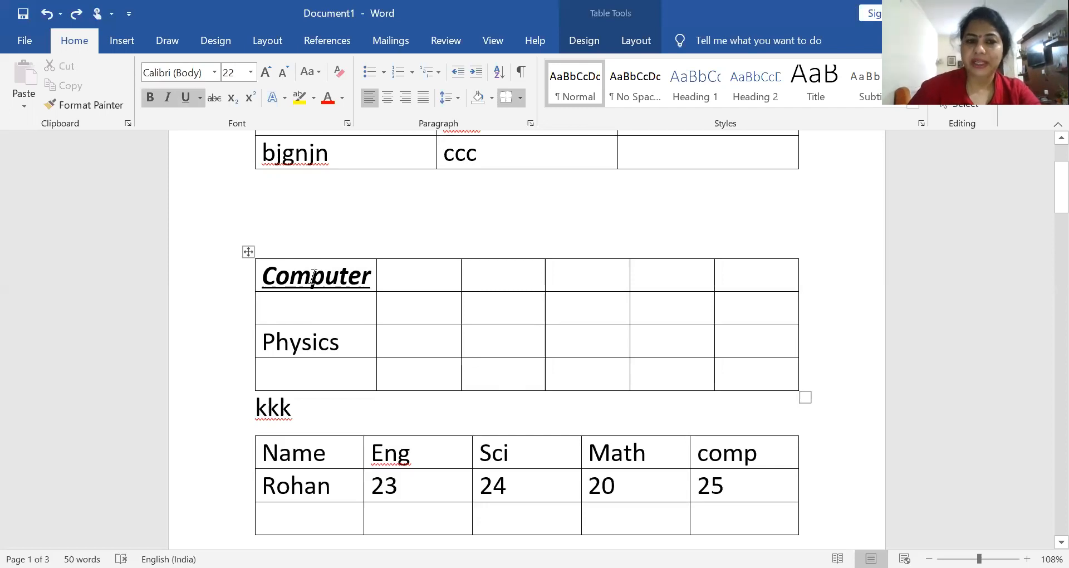
pyautogui.doubleClick(313, 277)
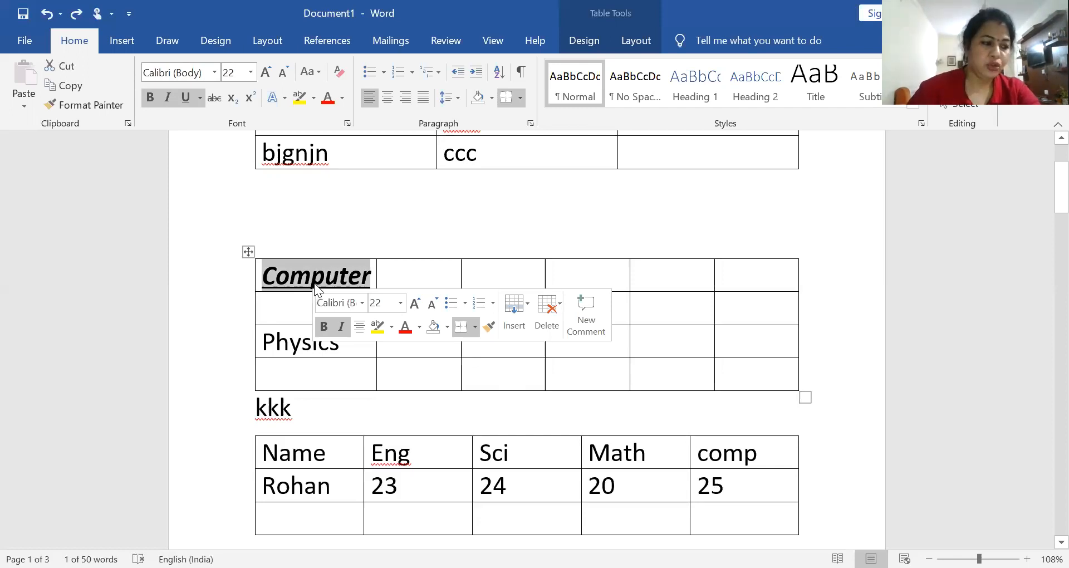
pyautogui.click(301, 345)
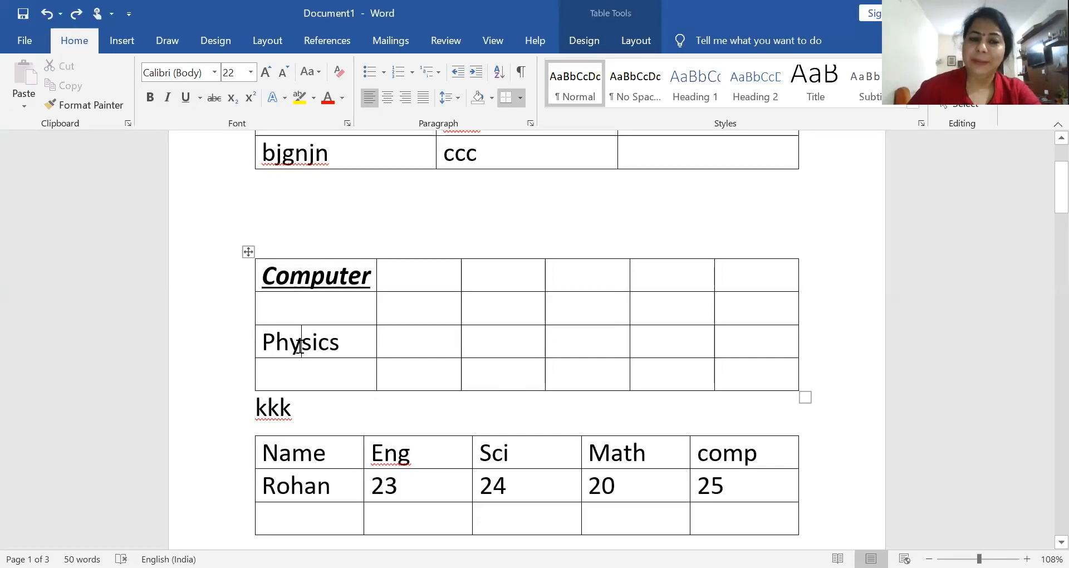
pyautogui.doubleClick(300, 346)
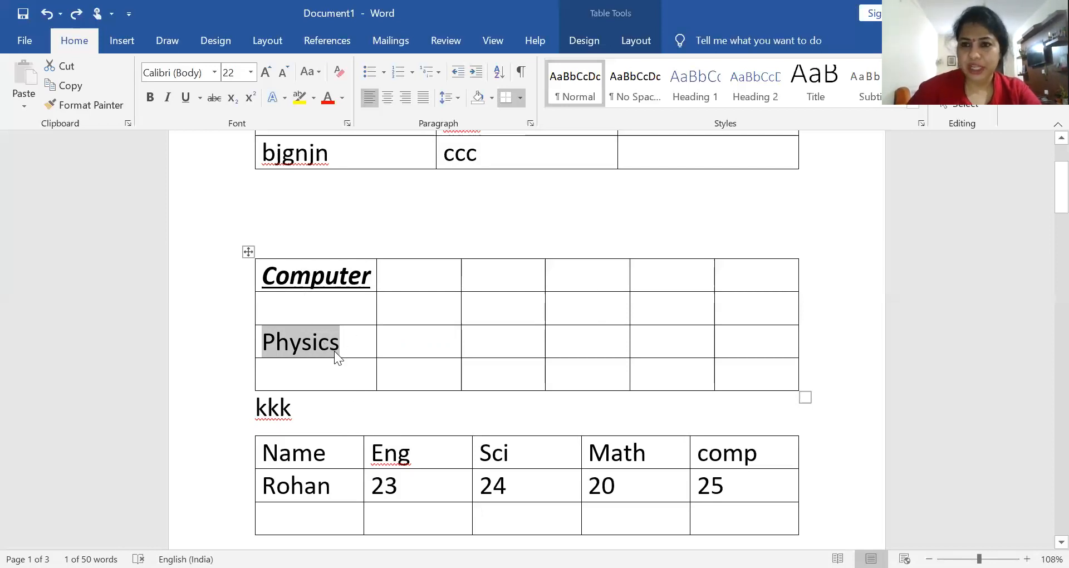
# Step: Enter Roll no in the second cell of the Computer row and widen that column so the text fits on one line
pyautogui.click(415, 275)
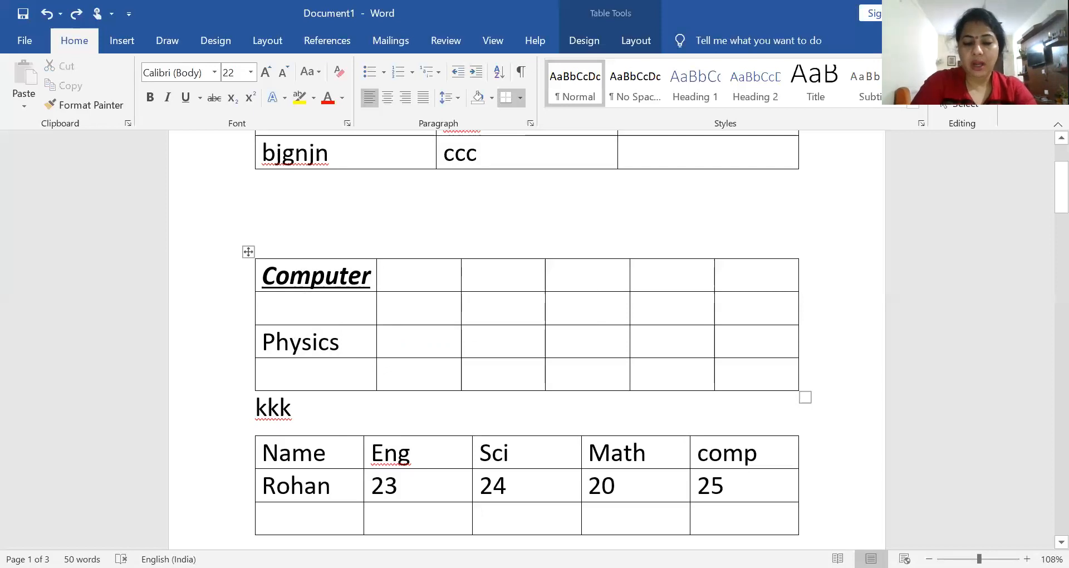
pyautogui.write('roll n')
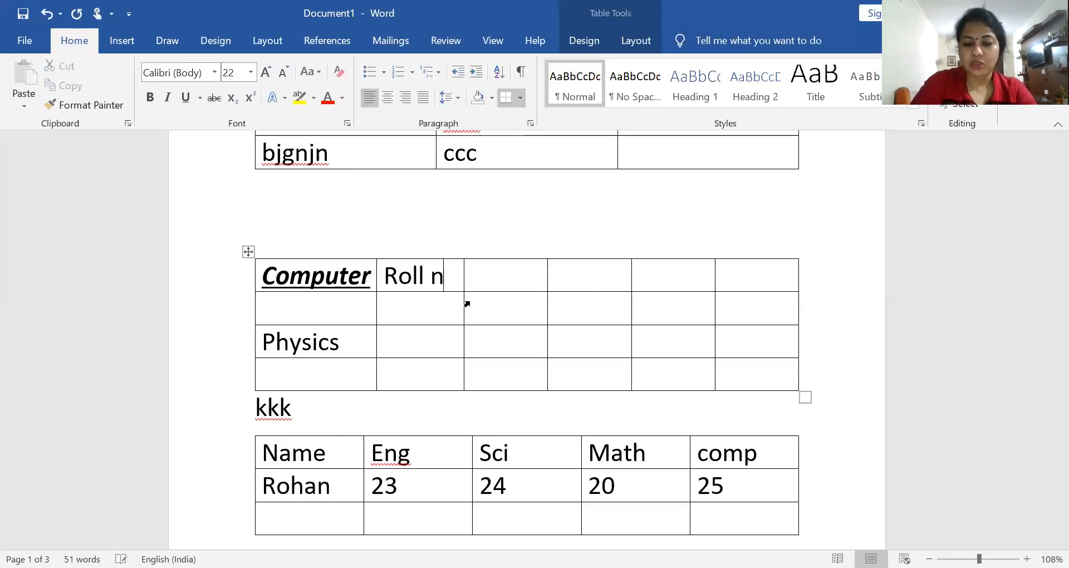
pyautogui.write('o')
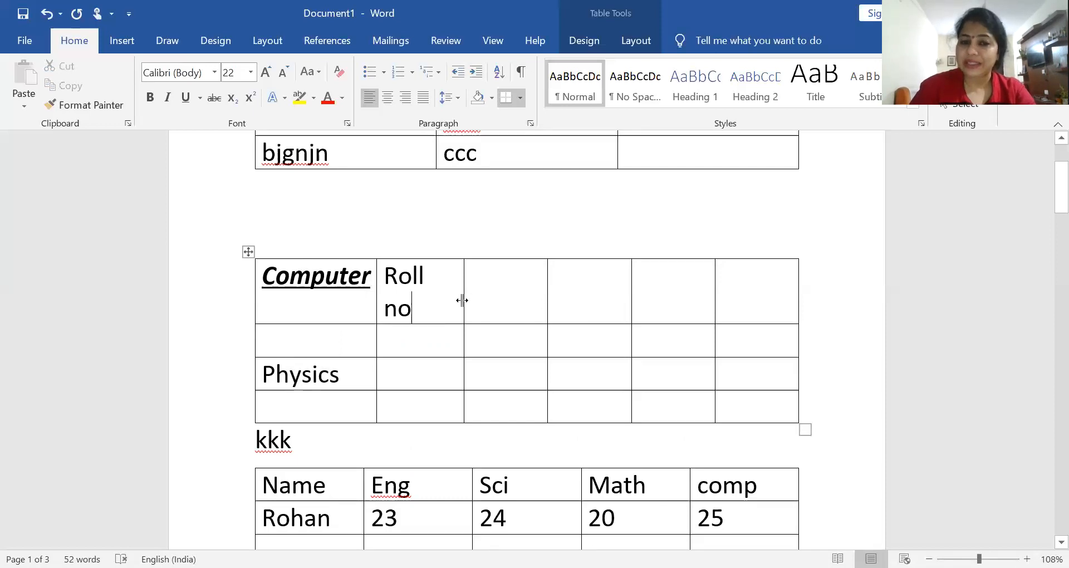
pyautogui.moveTo(462, 300); pyautogui.dragTo(511, 300)
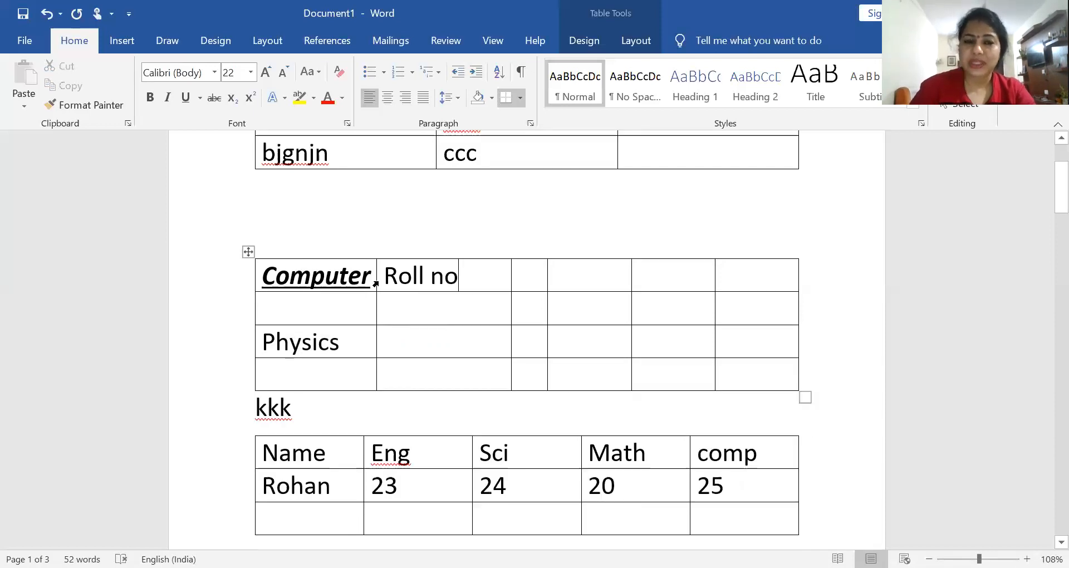
# Step: Select the Roll no text in the second cell of the Computer row
pyautogui.moveTo(385, 272); pyautogui.dragTo(477, 272)
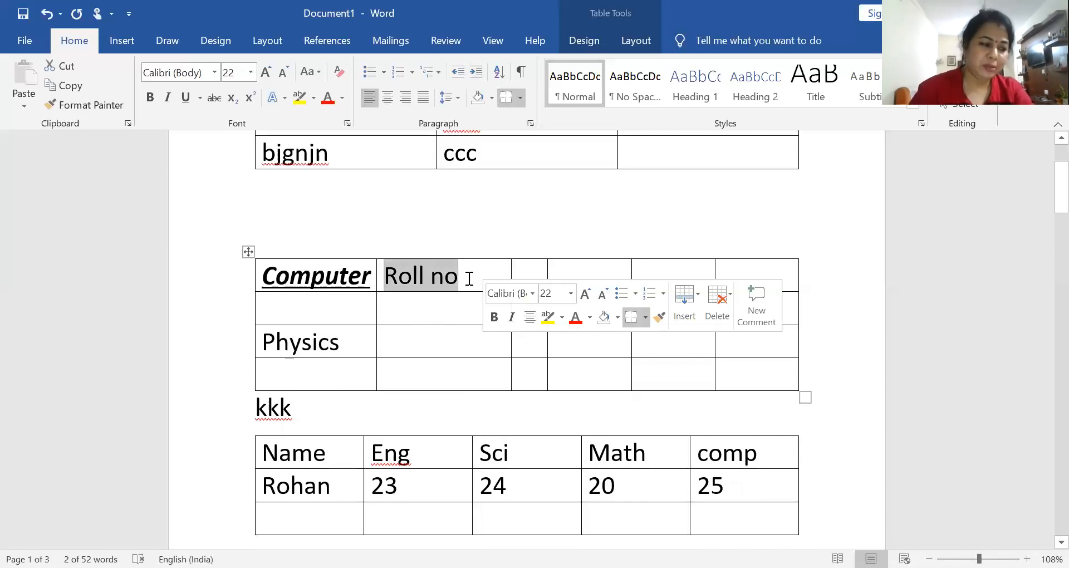
# Step: Select the whole Roll no cell in the six-column table, followed by only the text inside that cell
pyautogui.click(390, 277)
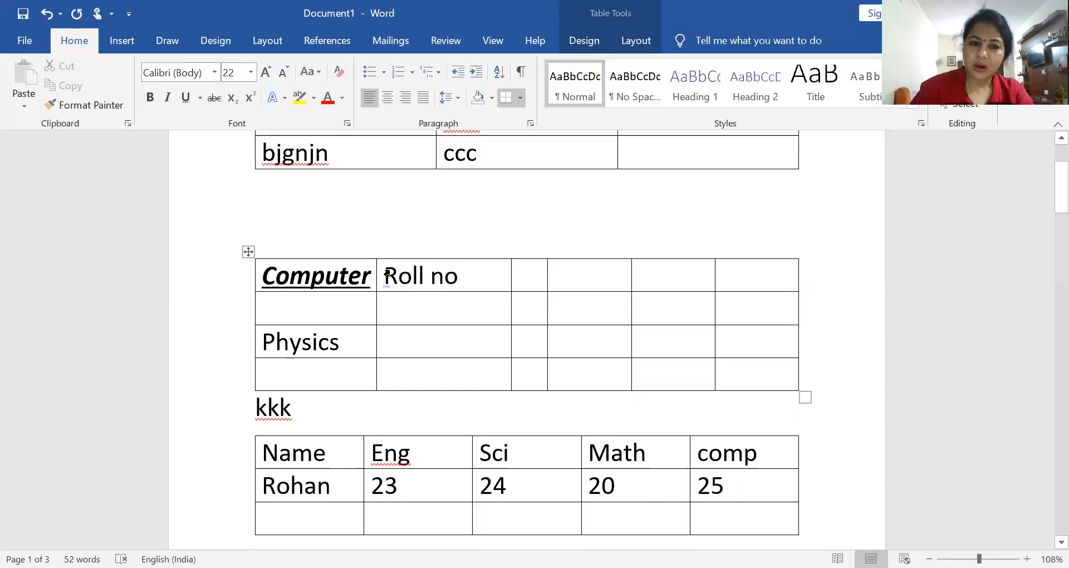
pyautogui.moveTo(380, 276); pyautogui.dragTo(460, 278)
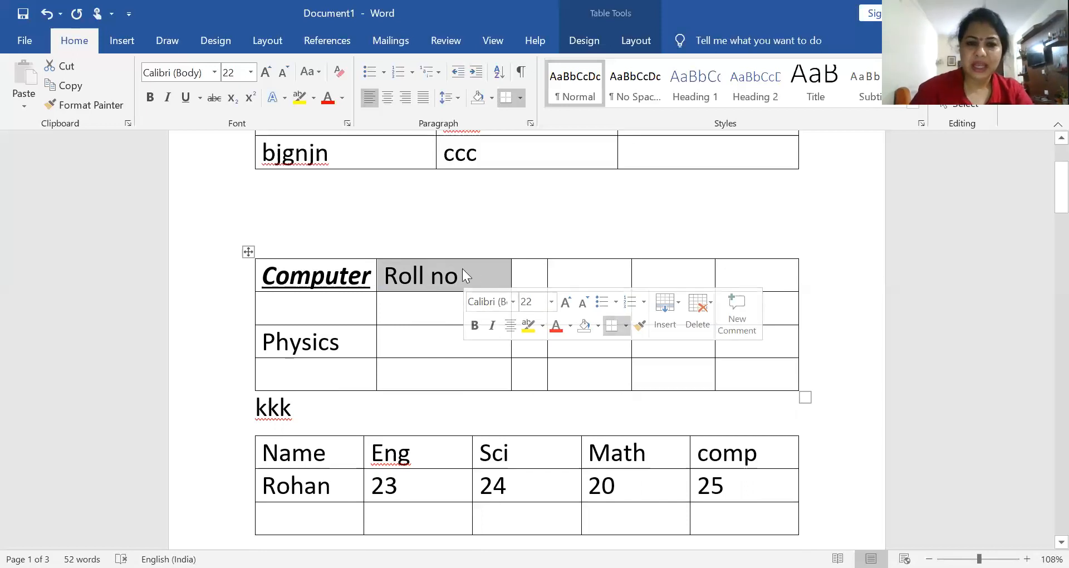
pyautogui.click(446, 276)
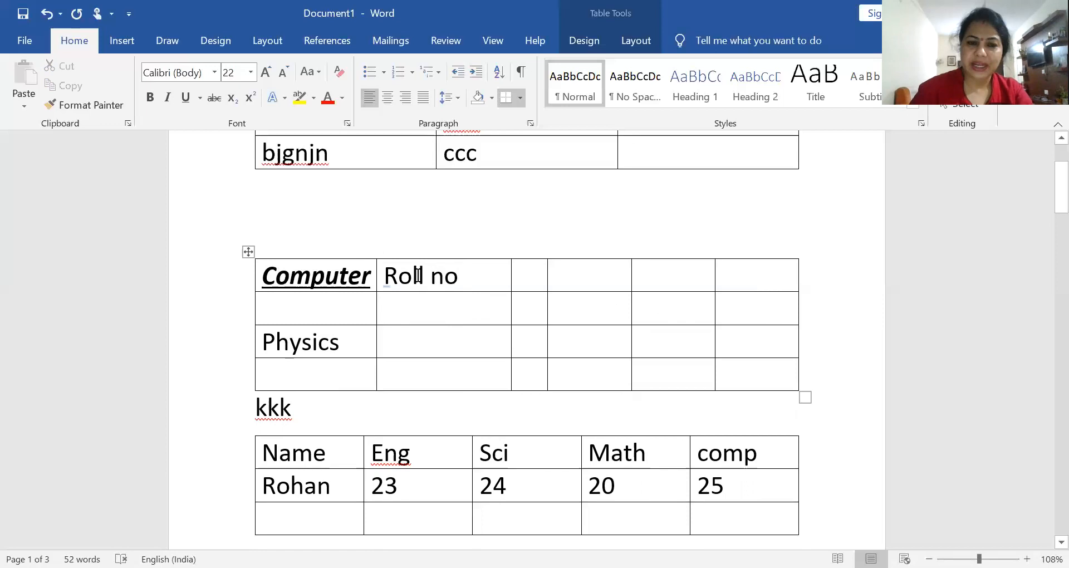
pyautogui.tripleClick(417, 275)
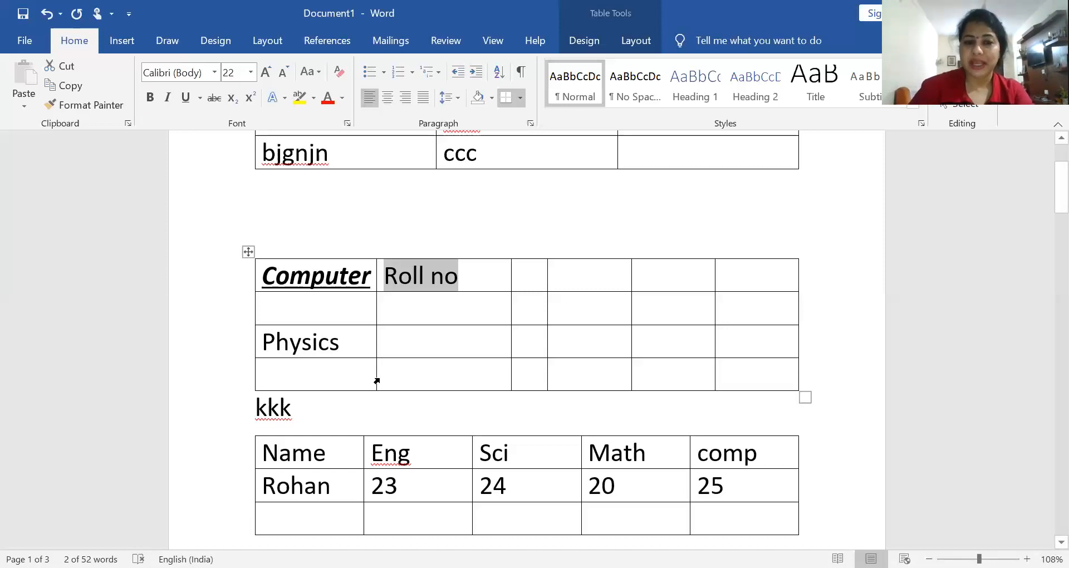
# Step: Append cvcc to the kkk line below the six-column table and enter cccc in the cell beneath Roll no
pyautogui.click(377, 407)
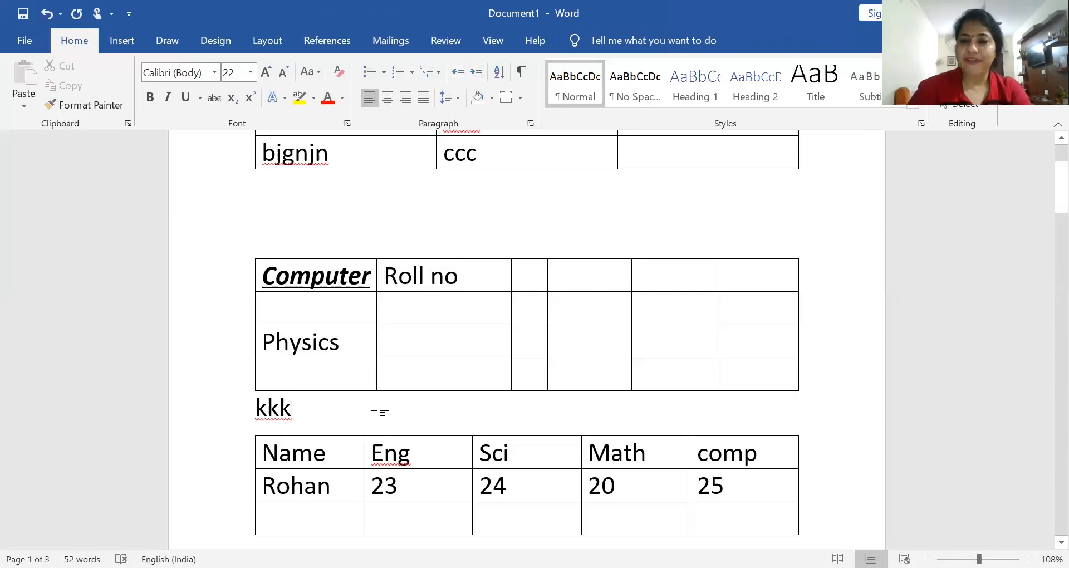
pyautogui.write('cvcc')
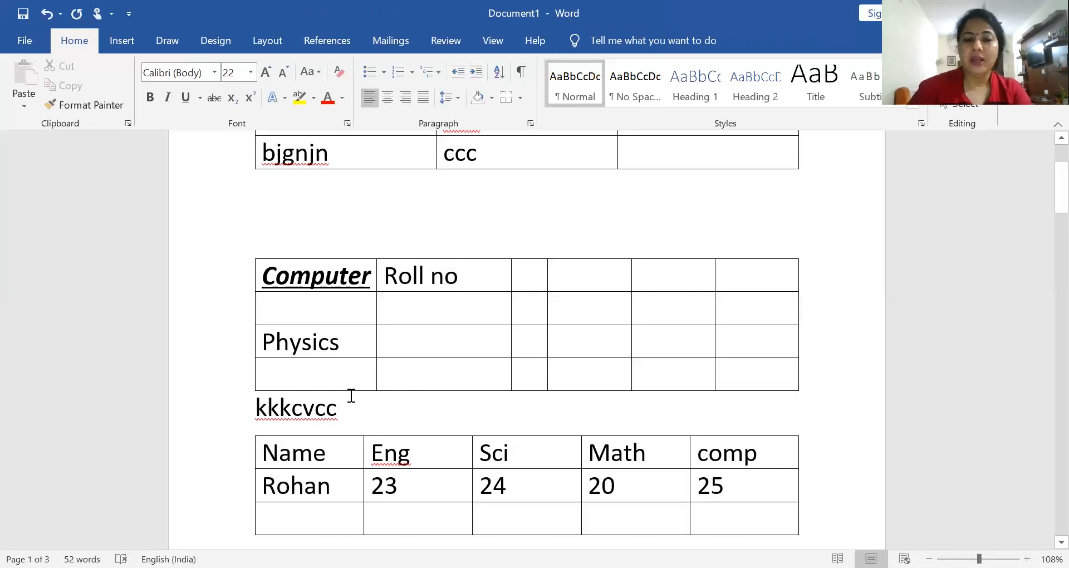
pyautogui.click(405, 315)
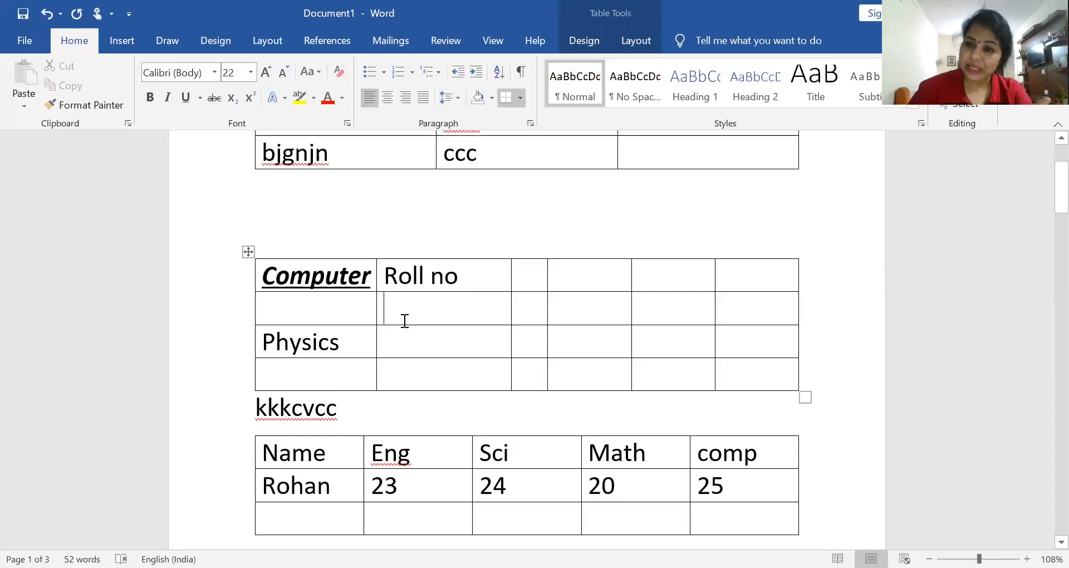
pyautogui.write('cccc')
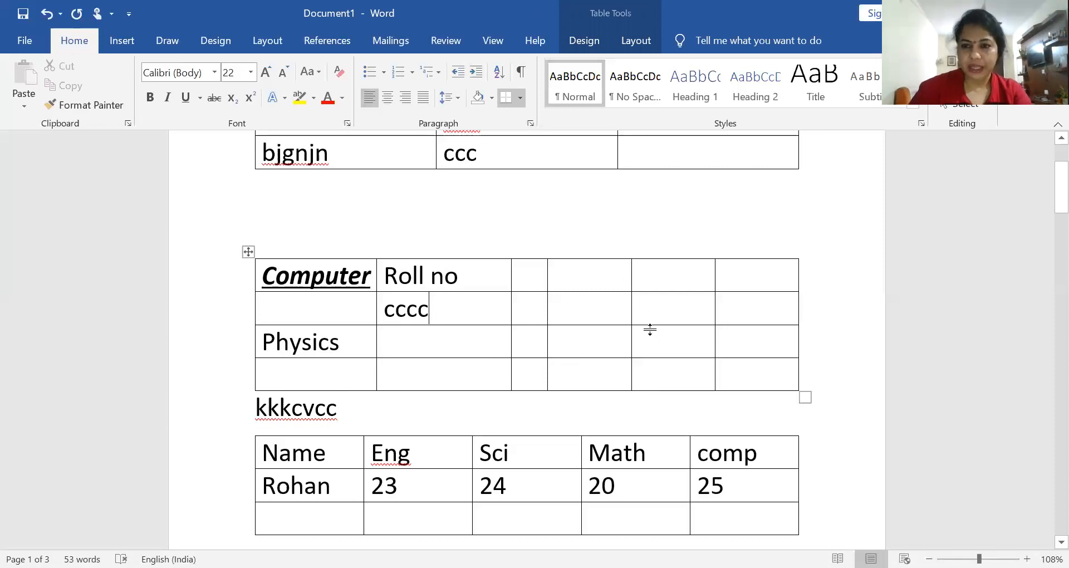
# Step: Close the practice document containing the tables
pyautogui.moveTo(715, 251)
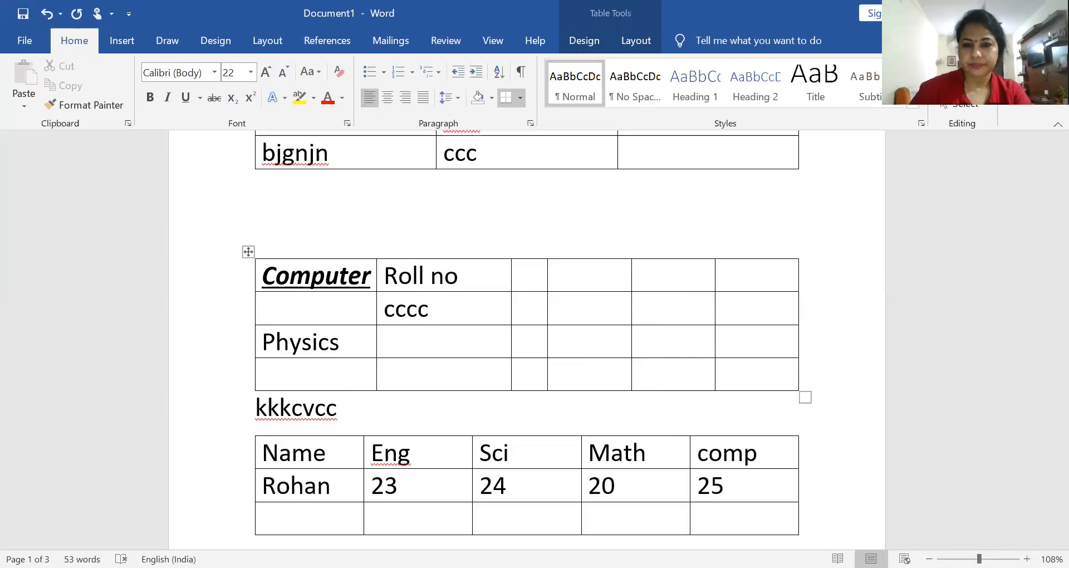
pyautogui.click(1051, 13)
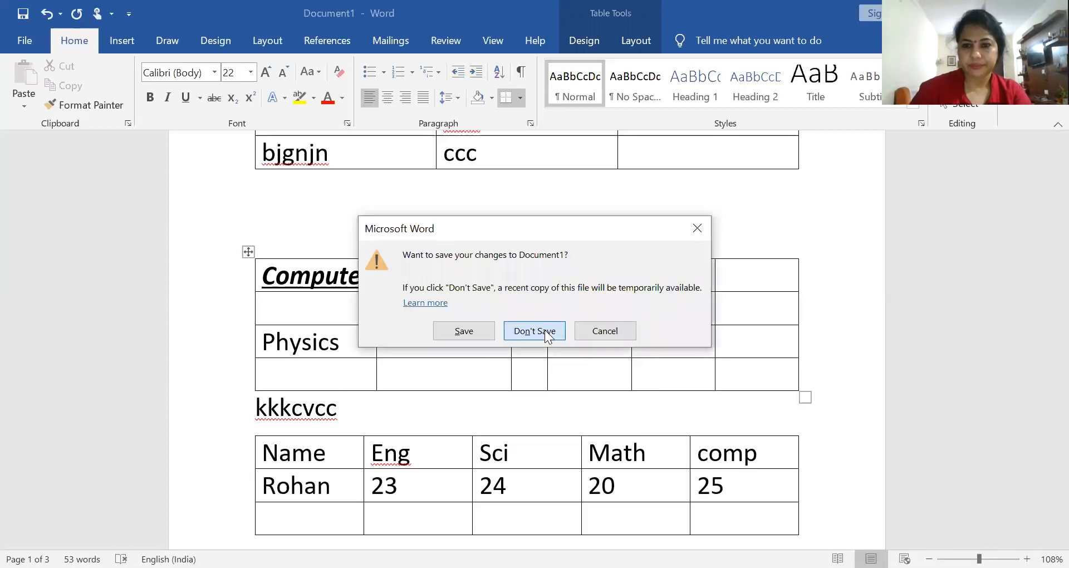